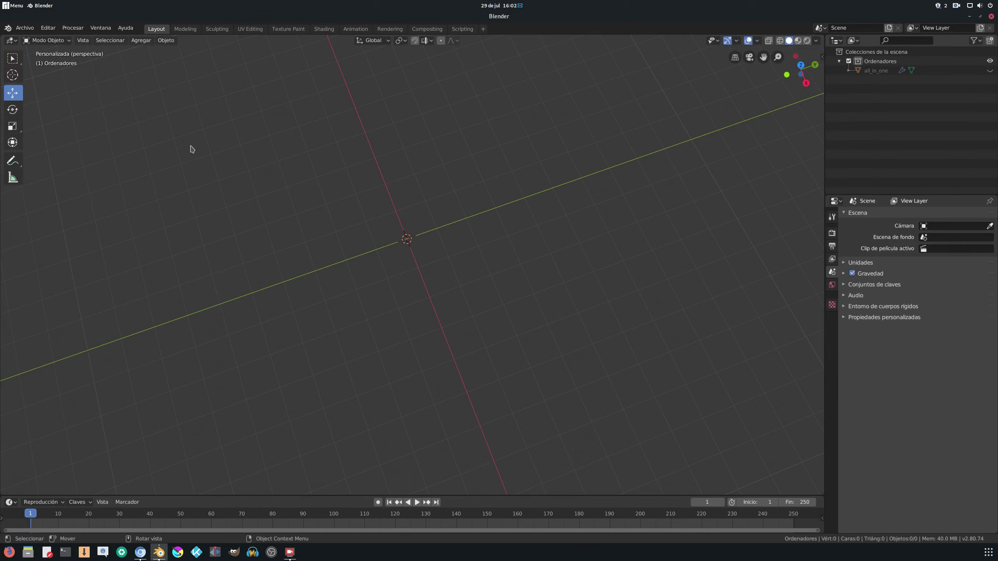
Step: Unhide the all_in_one monitor model from the Outliner and orbit and zoom onto it
middle_click_drag(190, 149, 343, 89)
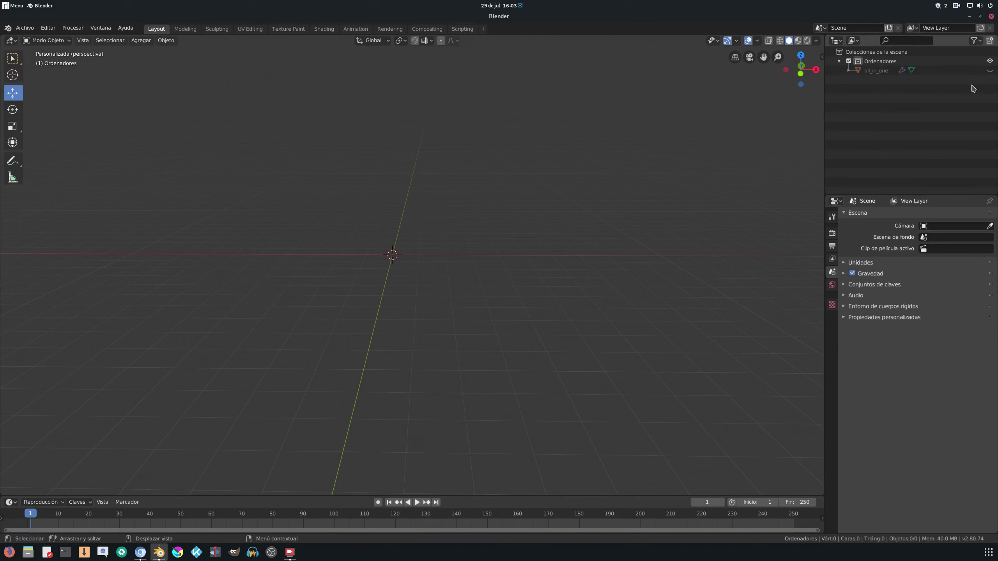
left_click(990, 70)
scroll(526, 214, "up", 6)
mouse_move(526, 214)
middle_mouse_down()
mouse_move(472, 224)
mouse_move(471, 233)
middle_mouse_up()
mouse_move(597, 192)
middle_mouse_down()
mouse_move(463, 191)
mouse_move(499, 196)
mouse_move(613, 172)
mouse_move(639, 184)
mouse_move(606, 178)
middle_mouse_up()
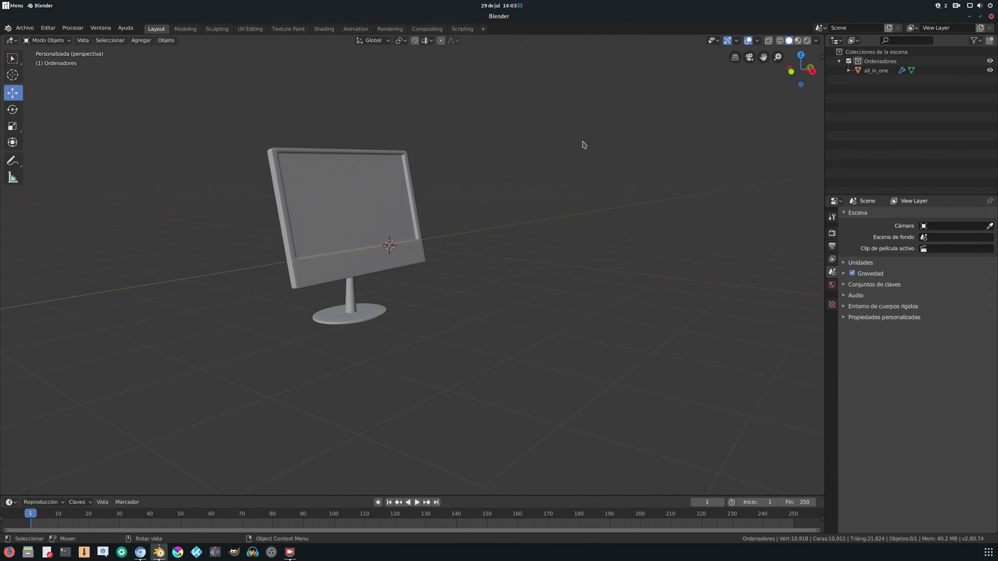
Step: Orbit around the monitor from two angles, then hide the all_in_one model again
middle_click_drag(583, 142, 552, 170)
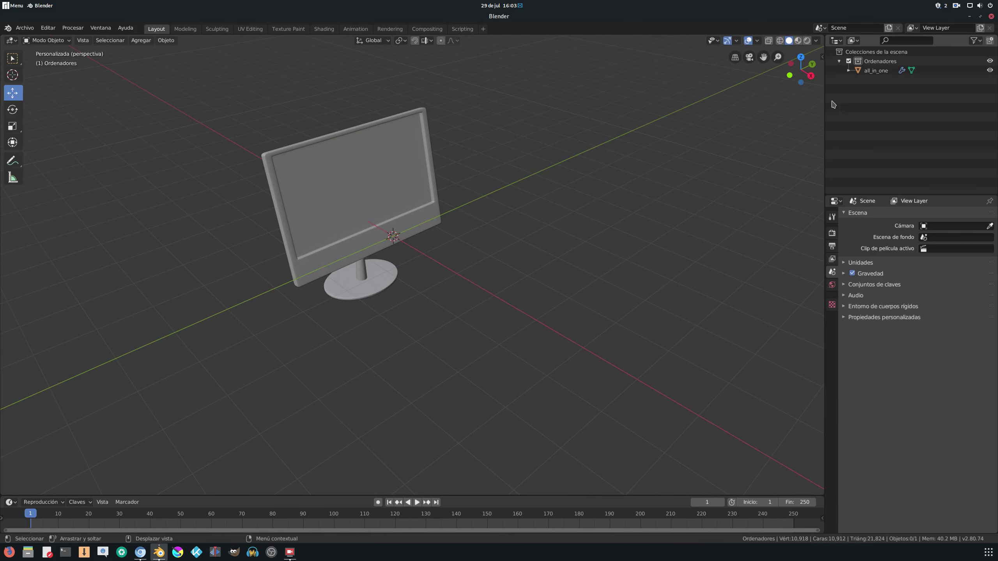
mouse_move(575, 130)
middle_mouse_down()
mouse_move(562, 144)
mouse_move(595, 128)
middle_mouse_up()
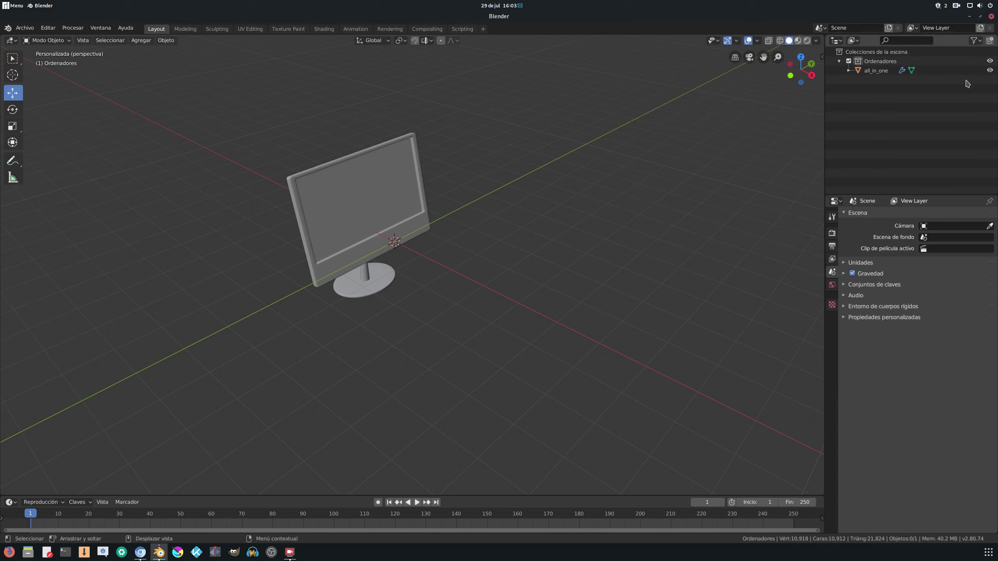
left_click(990, 71)
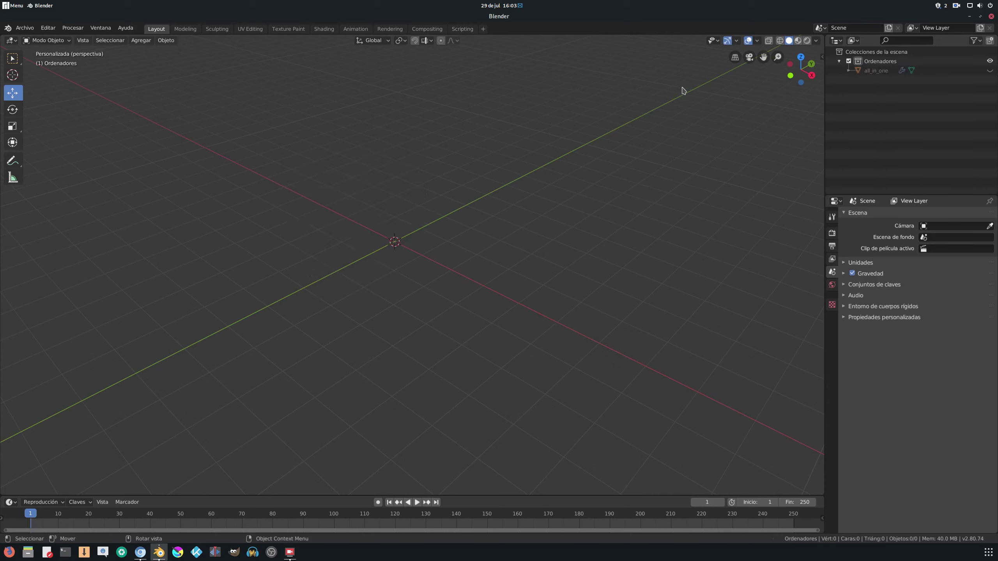
Step: Add a mesh cube from Agregar > Malla > Cubo at the origin and zoom onto it
left_click(148, 42)
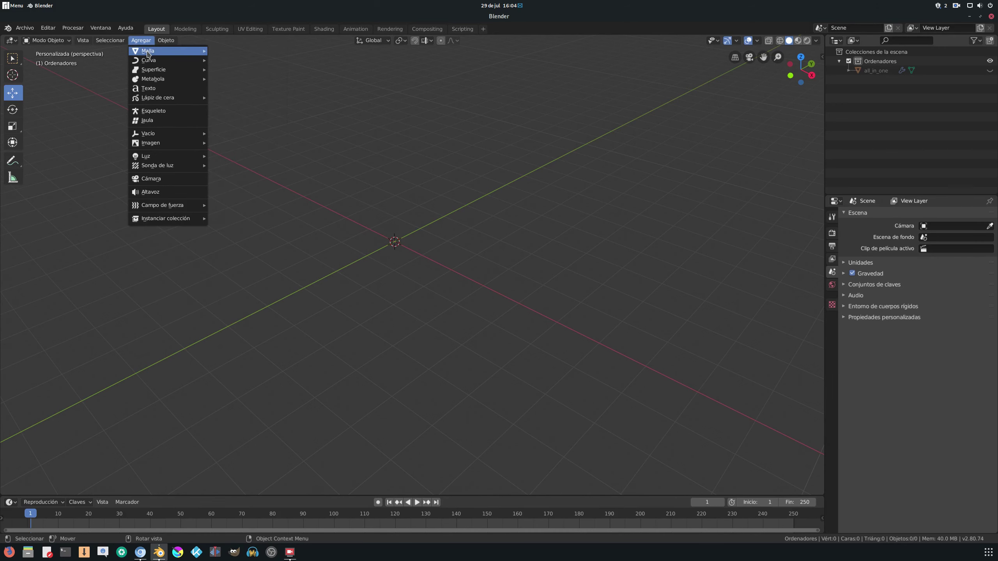
left_click(228, 60)
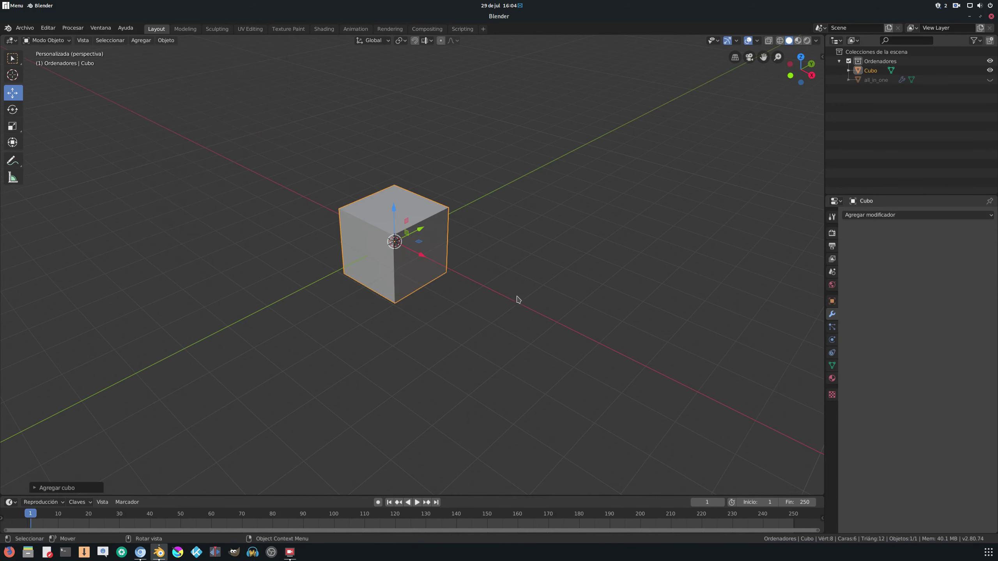
scroll(518, 299, "up", 3)
mouse_move(532, 287)
middle_mouse_down()
mouse_move(515, 270)
mouse_move(528, 274)
middle_mouse_up()
scroll(512, 260, "down", 2)
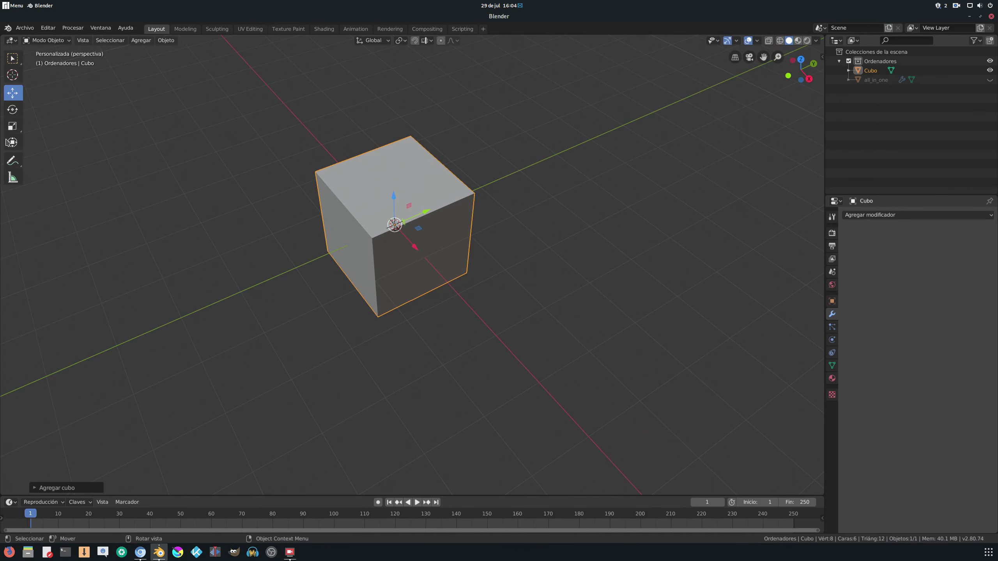
Step: Squash the cube vertically and stretch it along Y with the Scale gizmo
left_click(12, 126)
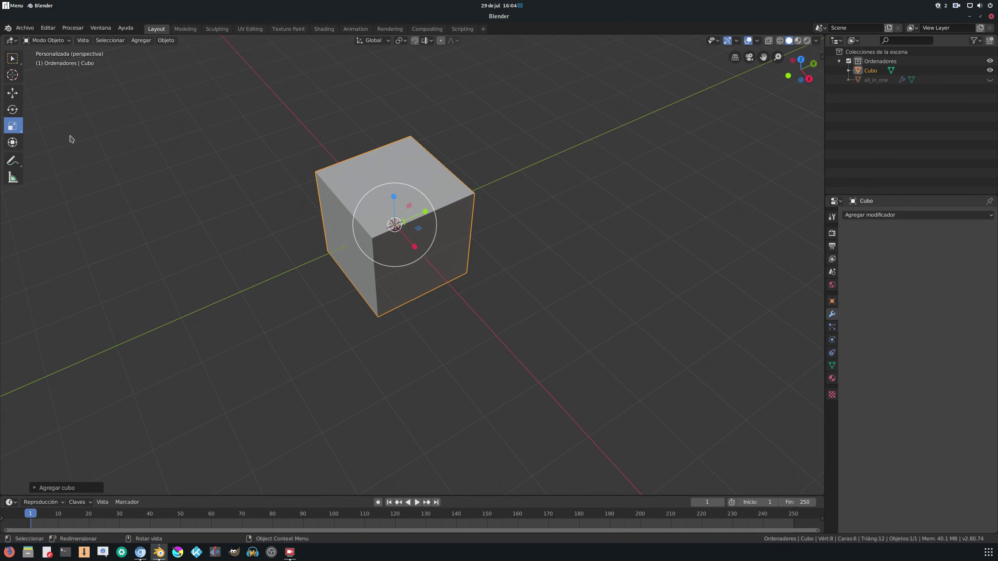
middle_click_drag(204, 169, 388, 202)
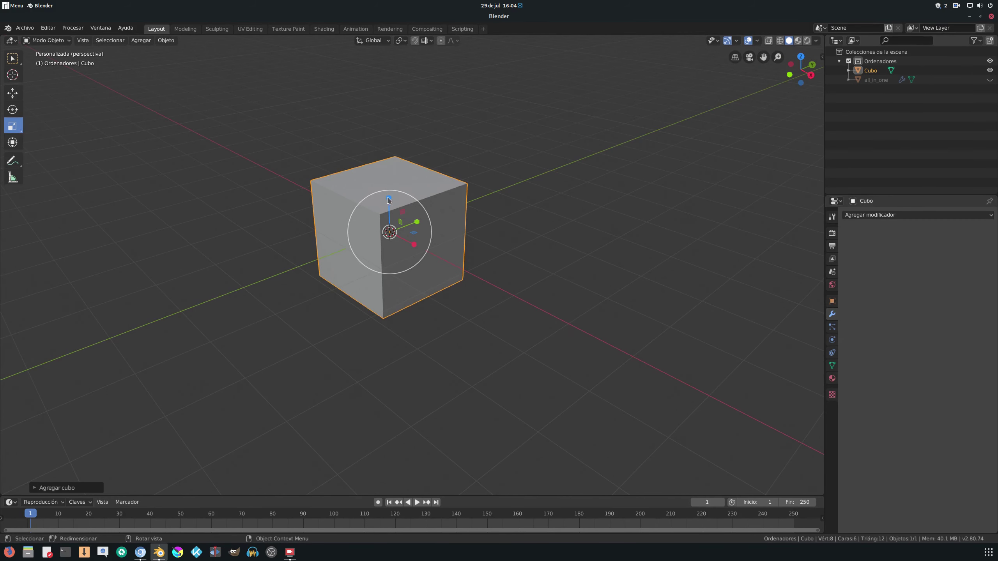
left_click_drag(388, 201, 397, 232)
middle_click_drag(397, 224, 134, 136)
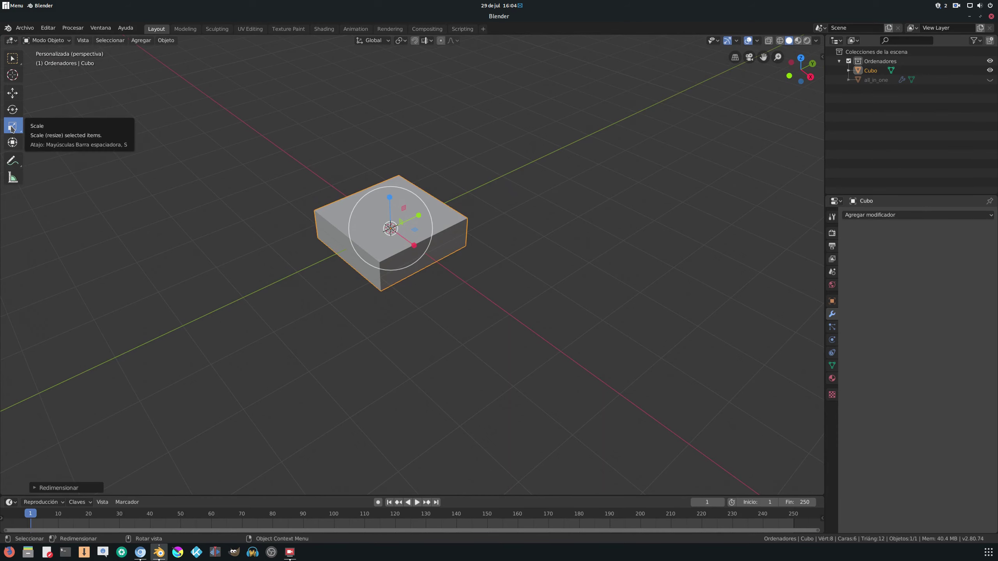
middle_click_drag(441, 151, 447, 219)
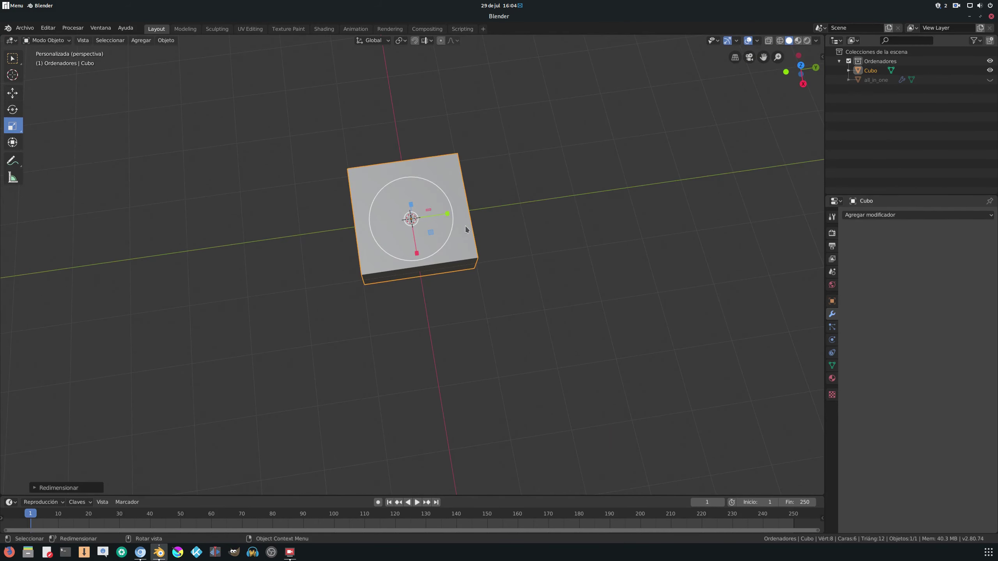
left_click_drag(446, 218, 474, 208)
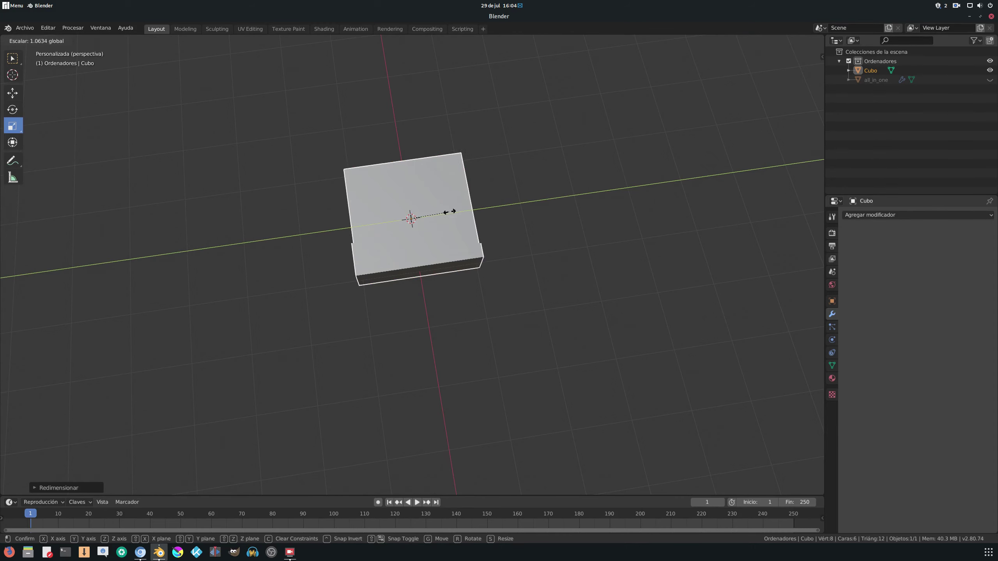
middle_click_drag(474, 207, 597, 145)
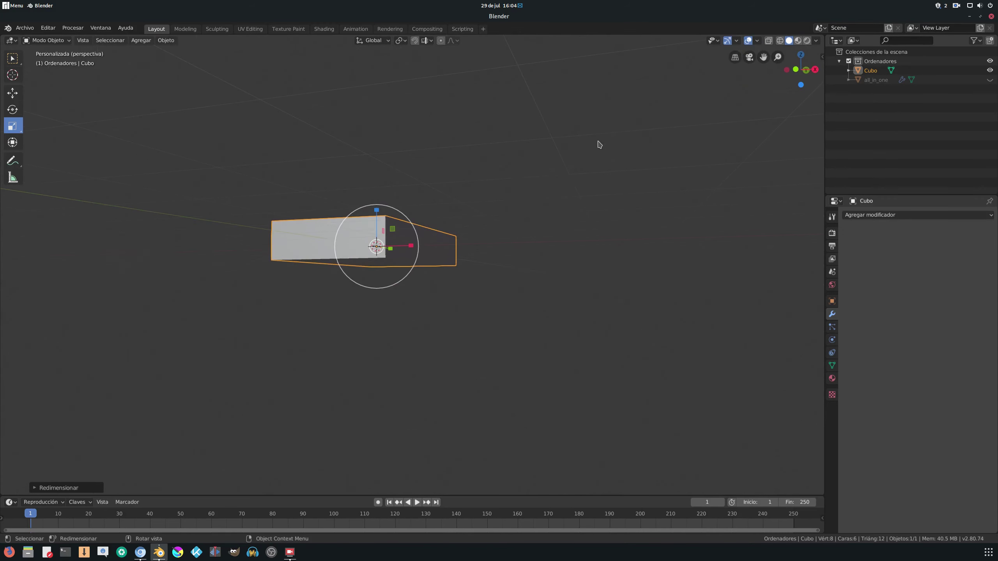
middle_click_drag(505, 195, 394, 196)
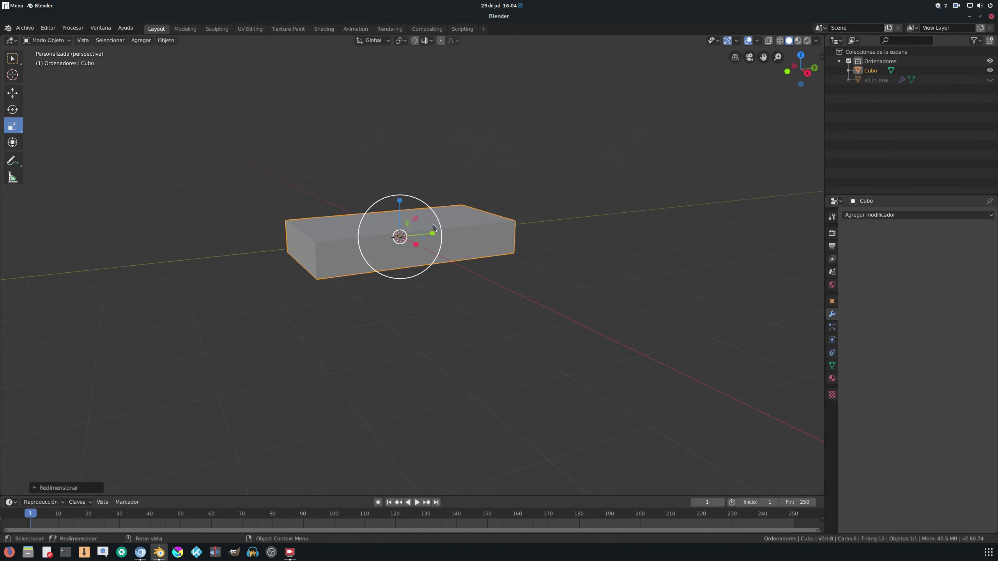
left_click_drag(399, 201, 406, 221)
mouse_move(404, 232)
middle_mouse_down()
mouse_move(499, 239)
mouse_move(477, 229)
middle_mouse_up()
Step: Scale the block uniformly, then thin it repeatedly into a flat tabletop-like slab
key("s")
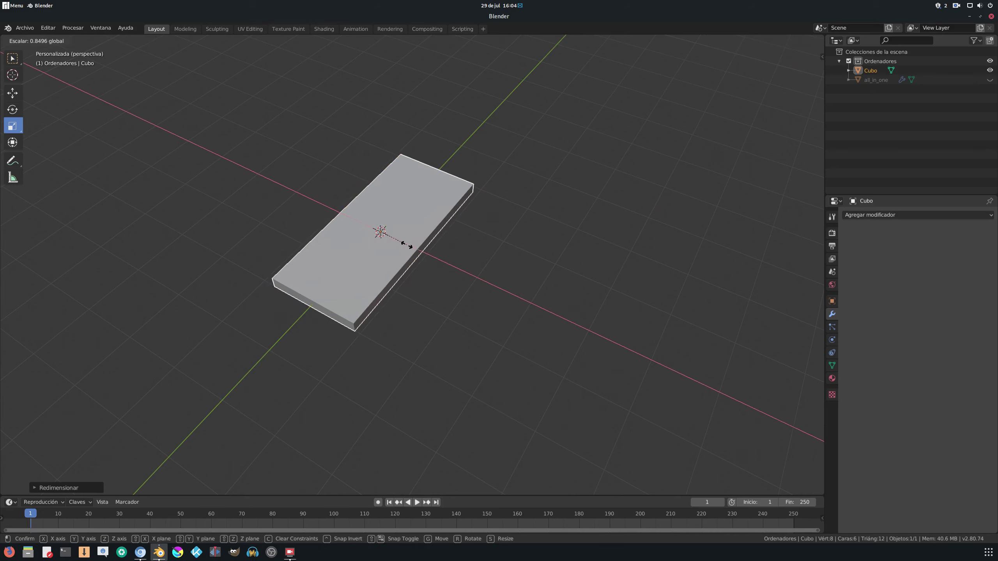
left_click(407, 246)
mouse_move(407, 246)
middle_mouse_down()
mouse_move(489, 207)
mouse_move(479, 196)
mouse_move(456, 208)
mouse_move(467, 227)
mouse_move(424, 208)
mouse_move(396, 191)
mouse_move(416, 174)
middle_mouse_up()
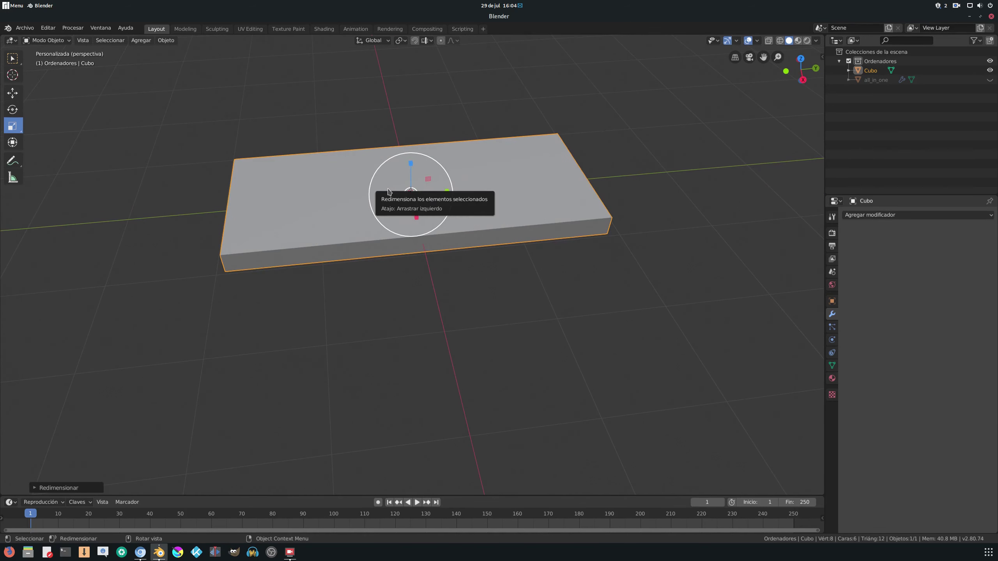
left_click_drag(410, 163, 410, 193)
middle_click_drag(522, 175, 519, 156)
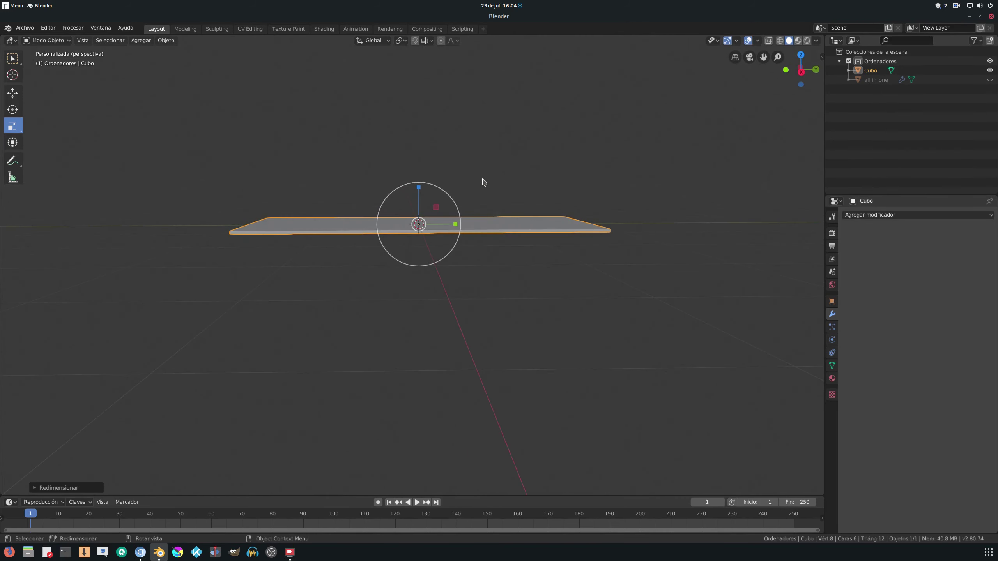
scroll(457, 189, "up", 3)
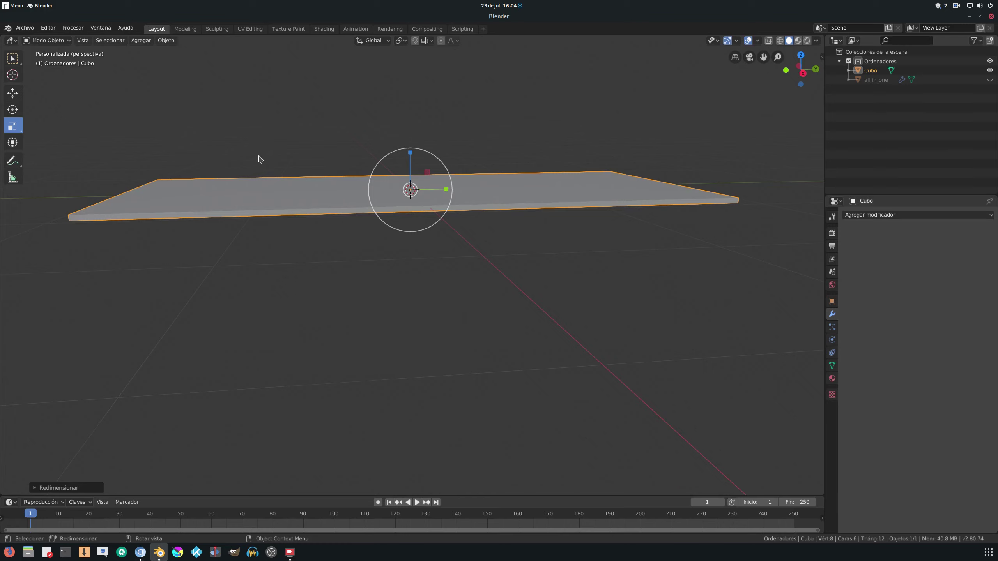
middle_click_drag(262, 161, 444, 232)
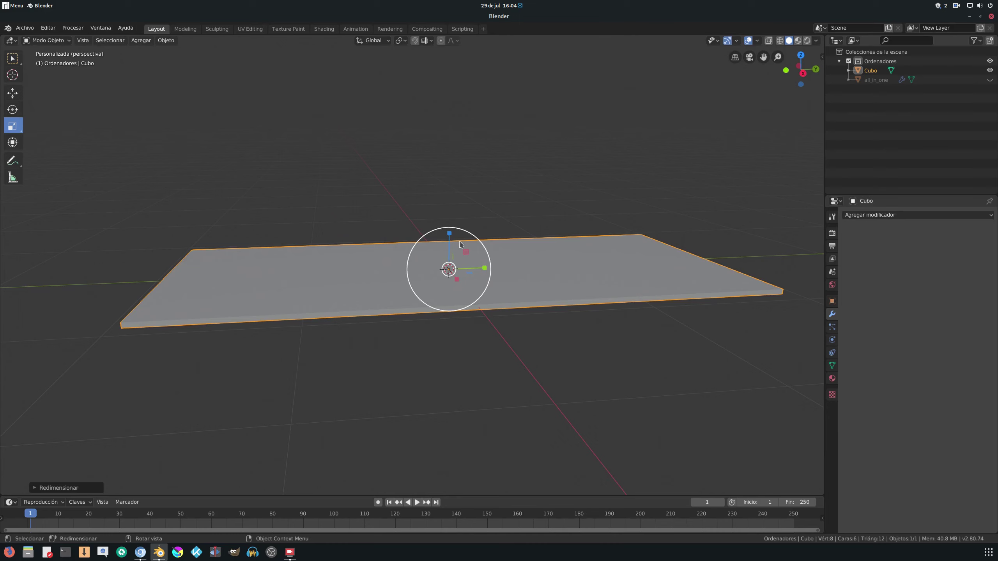
left_click_drag(449, 233, 446, 222)
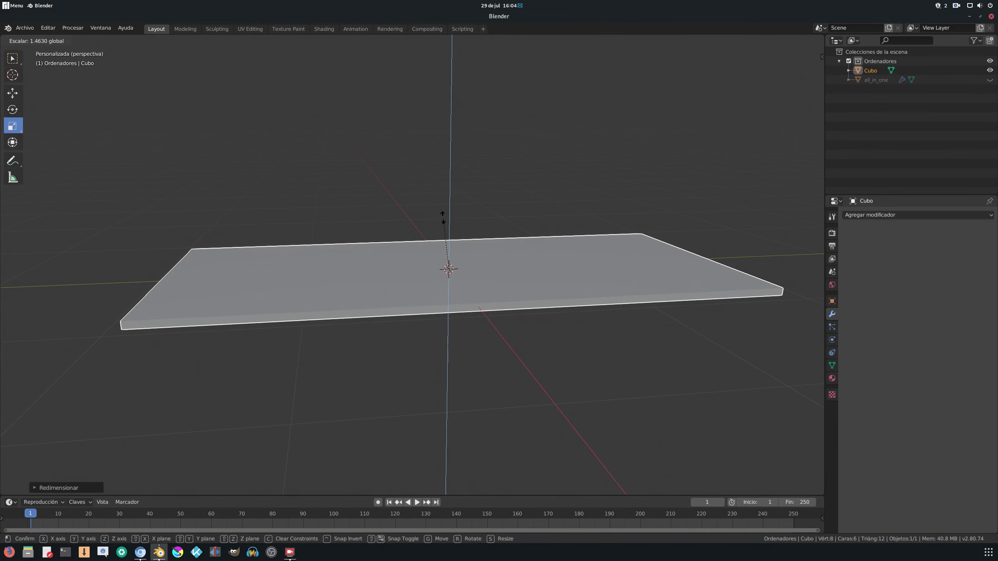
left_click_drag(445, 222, 469, 240)
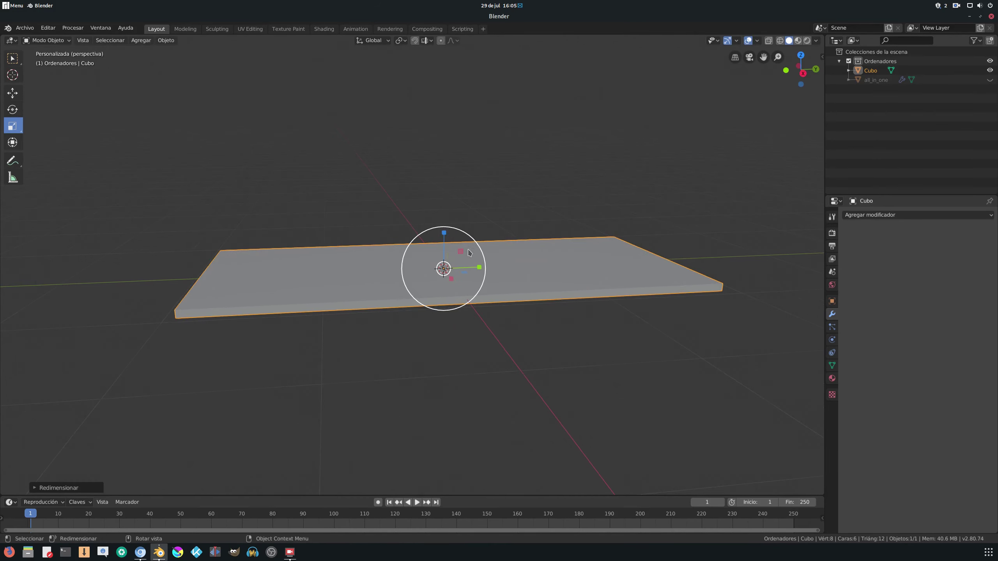
mouse_move(459, 212)
middle_mouse_down()
mouse_move(461, 201)
mouse_move(543, 244)
mouse_move(519, 245)
mouse_move(472, 216)
middle_mouse_up()
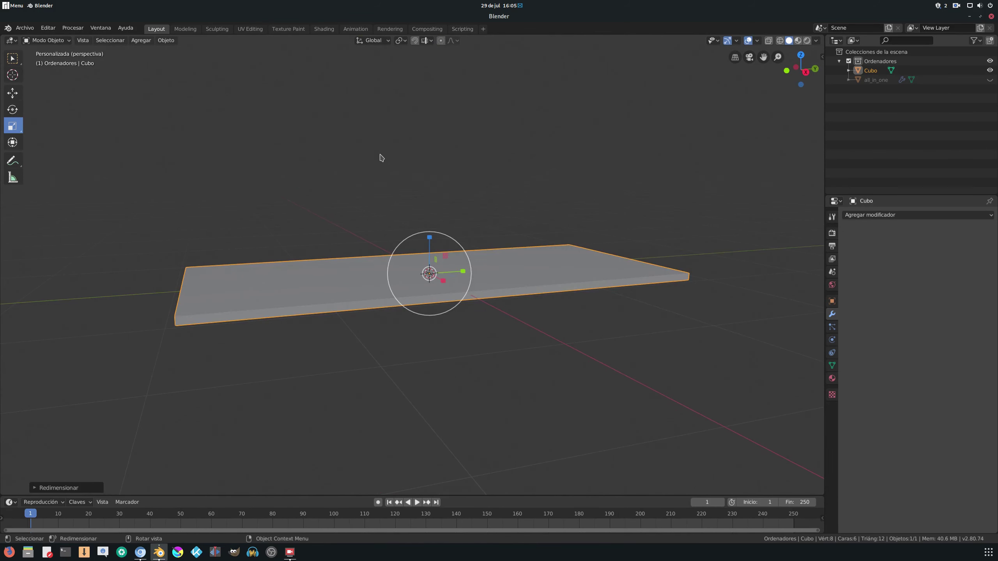
mouse_move(412, 170)
middle_mouse_down()
mouse_move(454, 196)
mouse_move(385, 148)
middle_mouse_up()
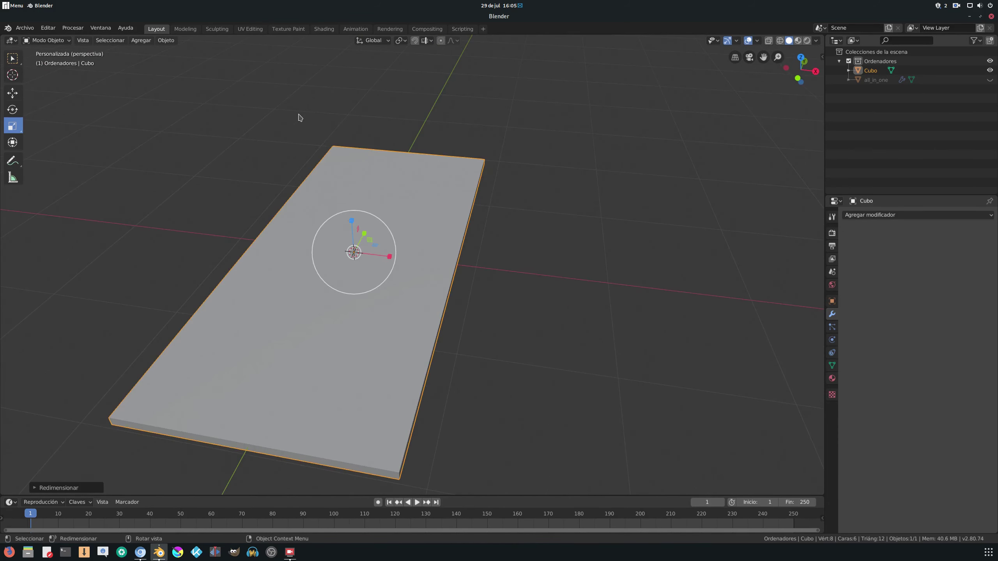
Step: Switch the slab to Edit Mode and deselect all its geometry
left_click(50, 41)
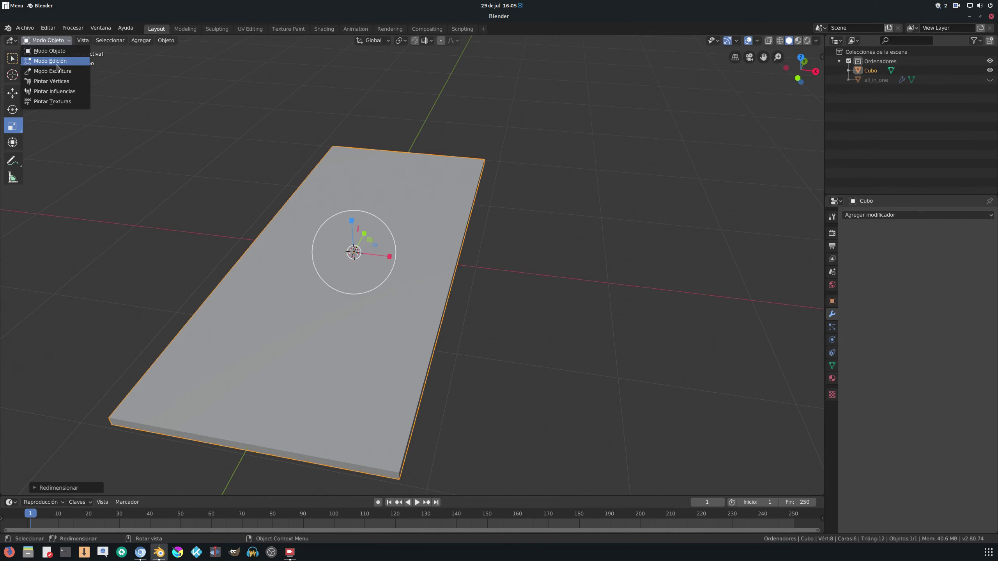
left_click(59, 62)
mouse_move(258, 118)
middle_mouse_down()
mouse_move(203, 119)
mouse_move(212, 118)
middle_mouse_up()
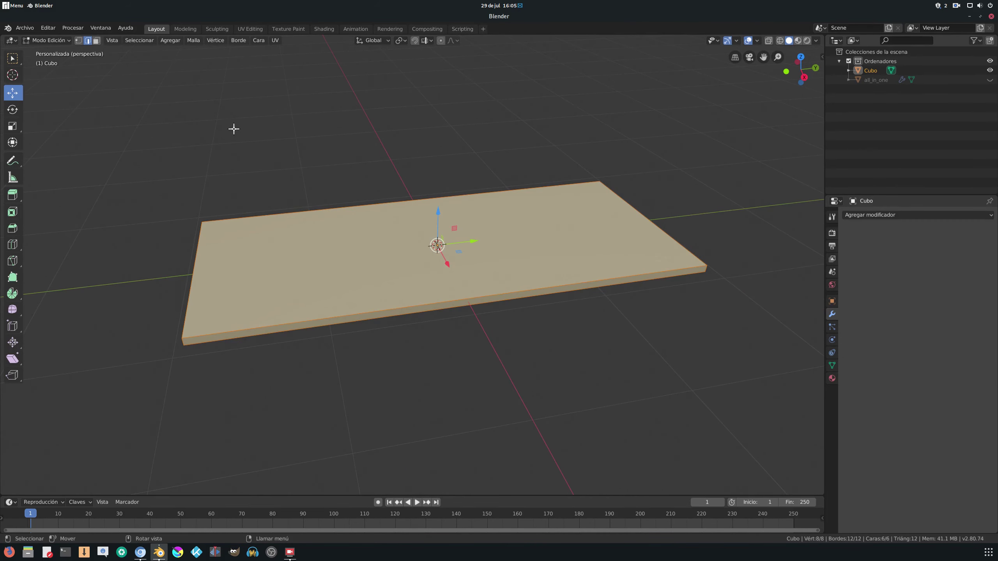
left_click(62, 104)
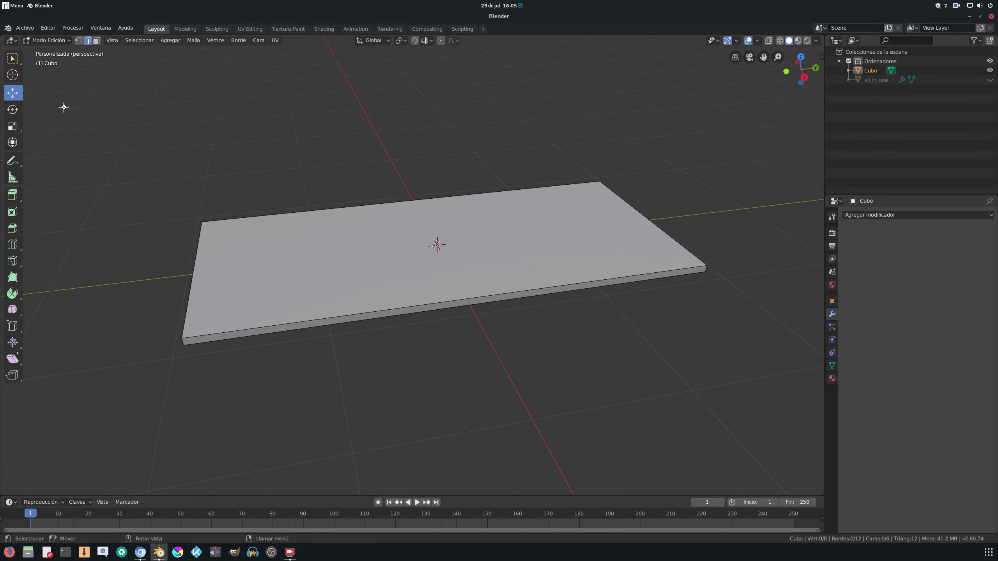
Step: Cut a crosswise edge loop and slide it close to the slab's left end
left_click(12, 244)
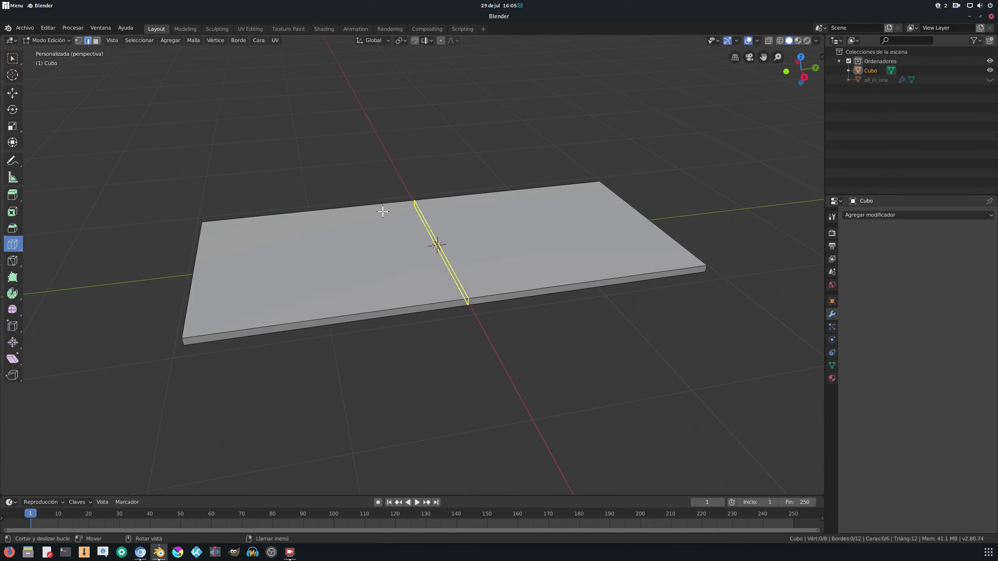
left_click(362, 215)
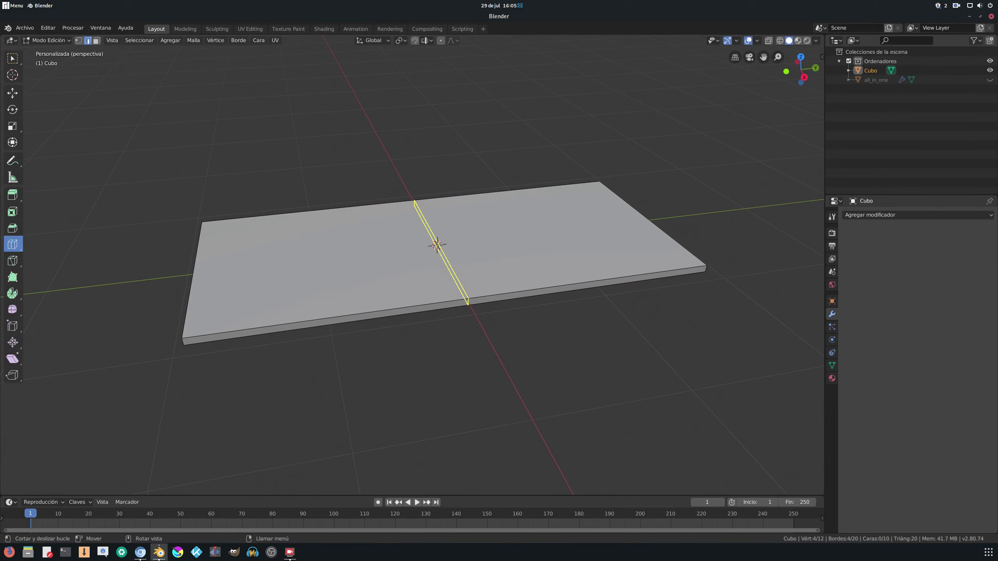
left_click(13, 93)
mouse_move(539, 219)
middle_mouse_down()
mouse_move(549, 249)
mouse_move(490, 196)
middle_mouse_up()
mouse_move(490, 196)
left_mouse_down()
mouse_move(258, 195)
mouse_move(269, 196)
left_mouse_up()
mouse_move(269, 197)
middle_mouse_down()
mouse_move(356, 160)
mouse_move(365, 125)
mouse_move(374, 225)
mouse_move(367, 209)
middle_mouse_up()
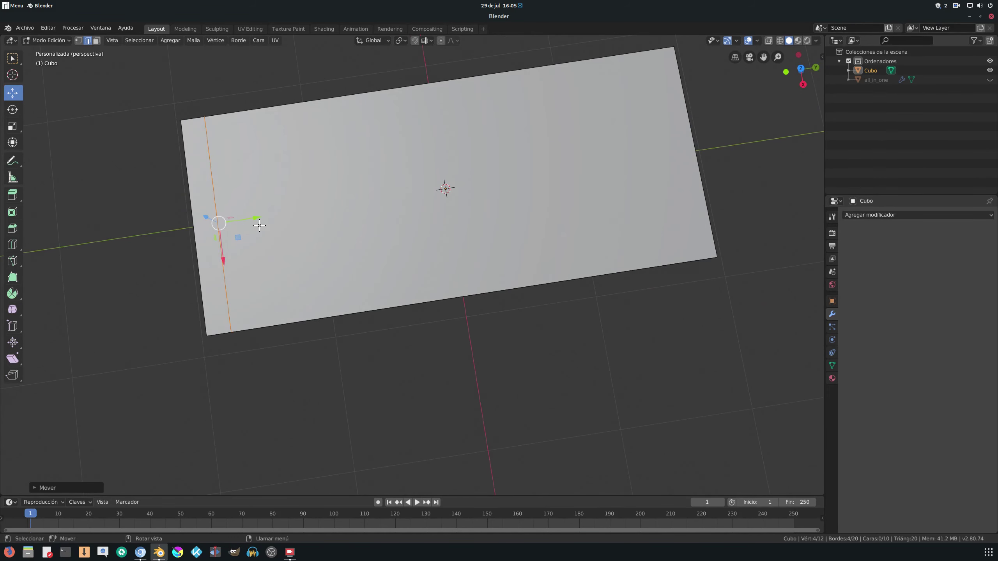
left_click_drag(262, 219, 255, 218)
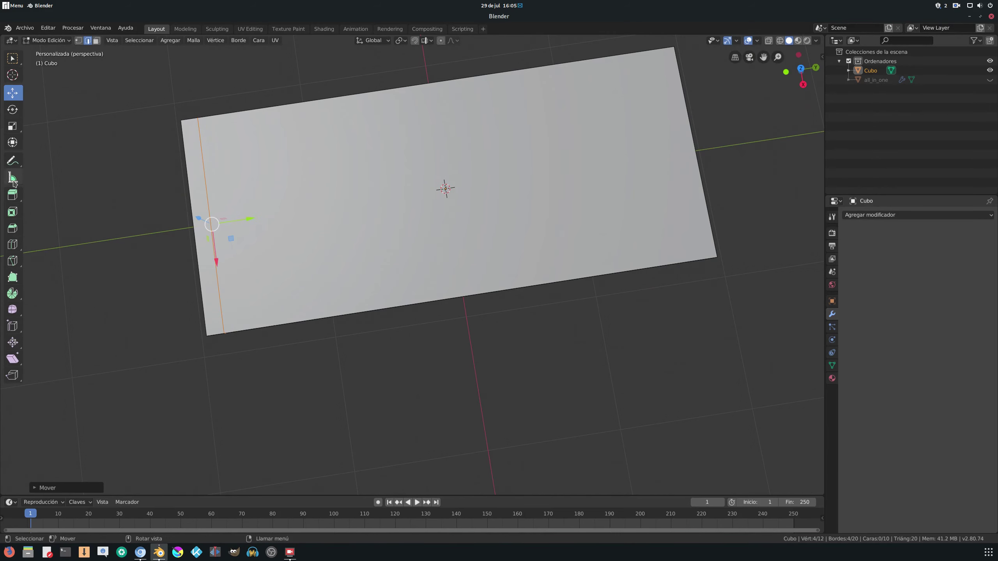
left_click(13, 244)
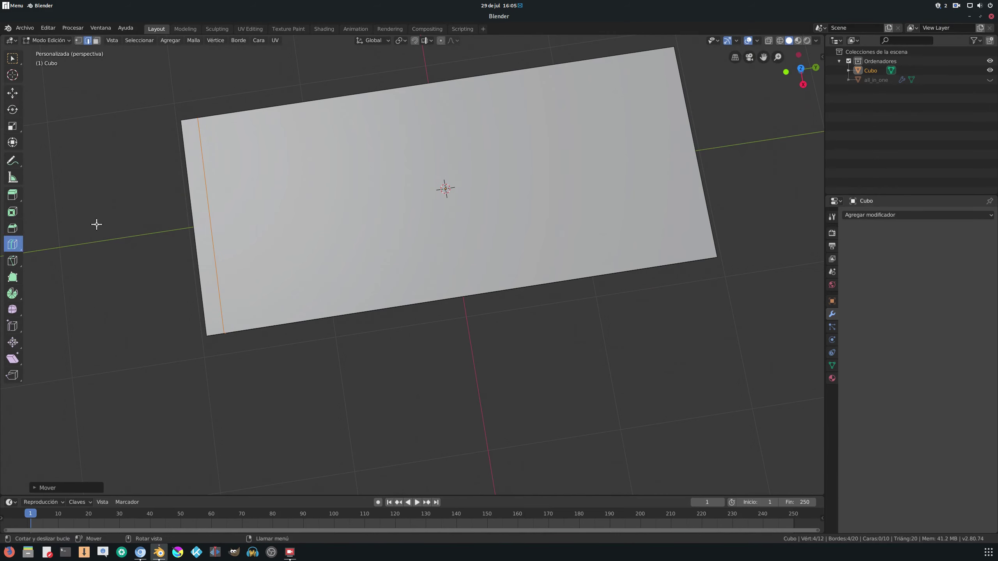
Step: Cut a second crosswise edge loop and slide it toward the slab's right end
left_click(576, 76)
left_click(12, 93)
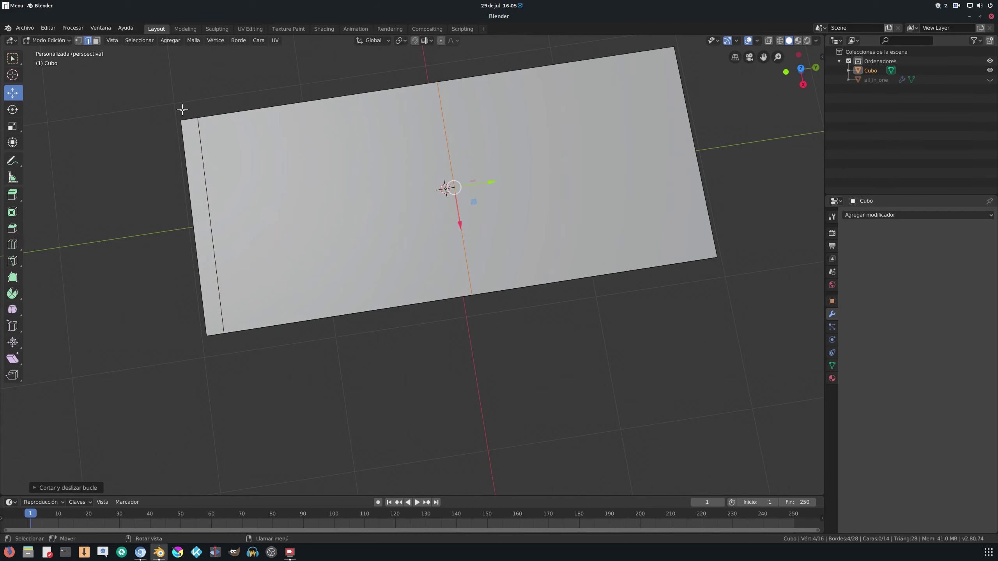
left_click_drag(494, 183, 569, 148)
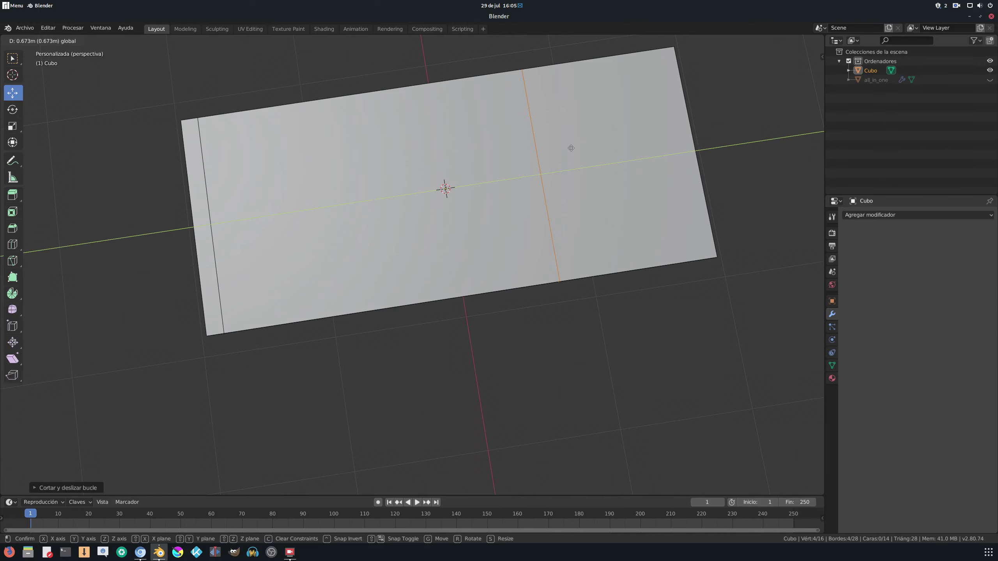
left_click_drag(572, 147, 572, 148)
mouse_move(412, 87)
middle_mouse_down()
mouse_move(381, 72)
mouse_move(466, 98)
middle_mouse_up()
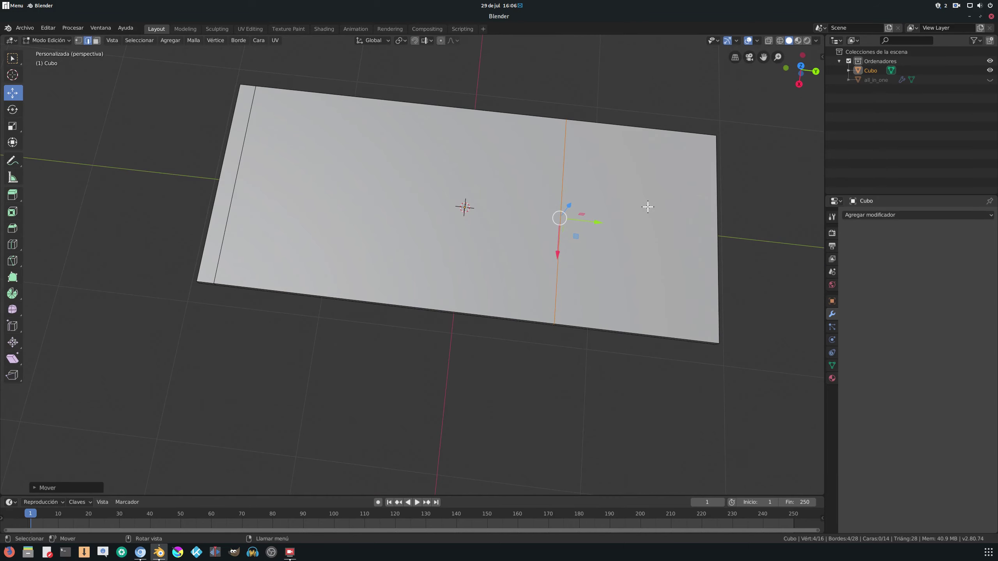
mouse_move(566, 193)
middle_mouse_down()
mouse_move(572, 203)
mouse_move(631, 158)
middle_mouse_up()
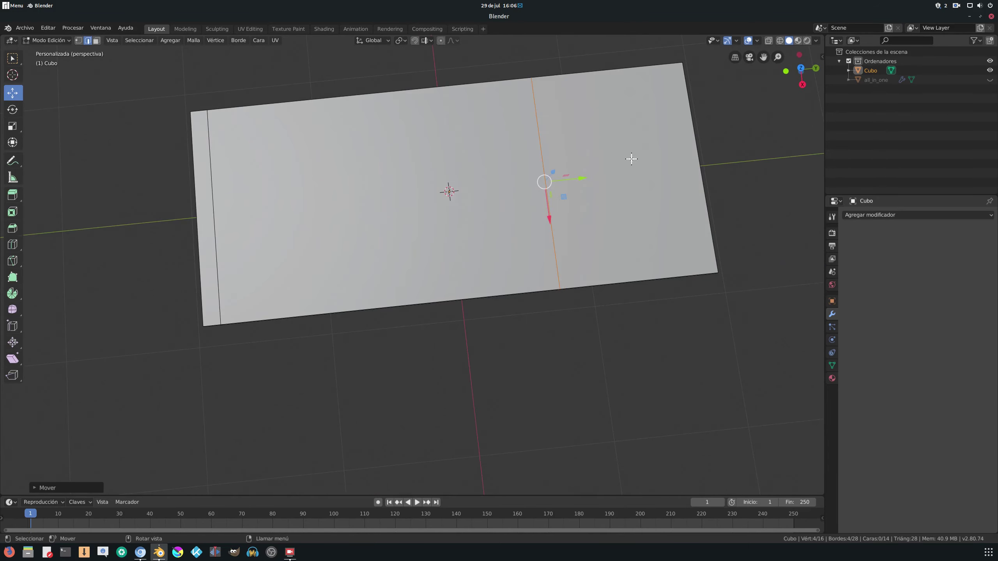
middle_click_drag(437, 158, 344, 145)
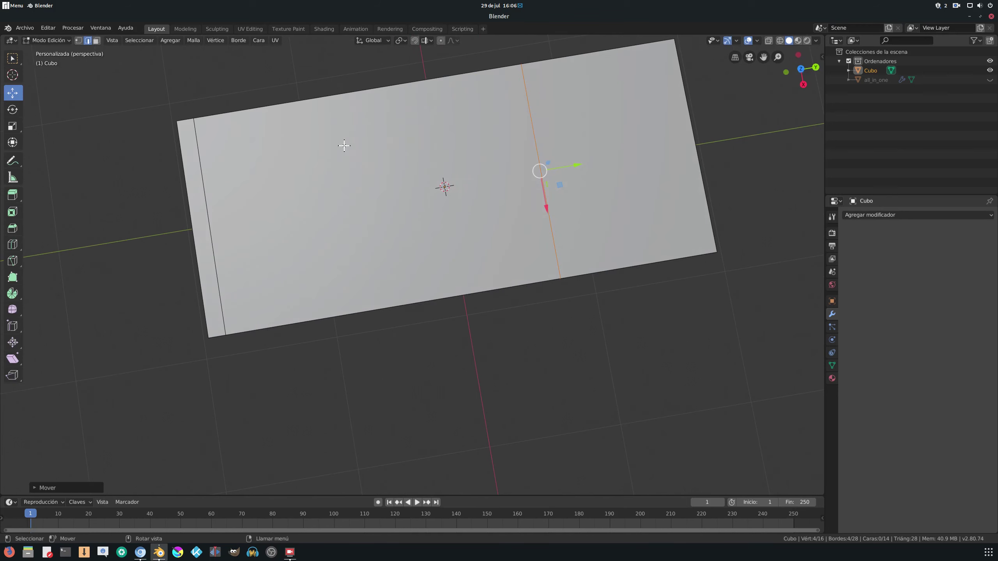
middle_click_drag(400, 172, 396, 172)
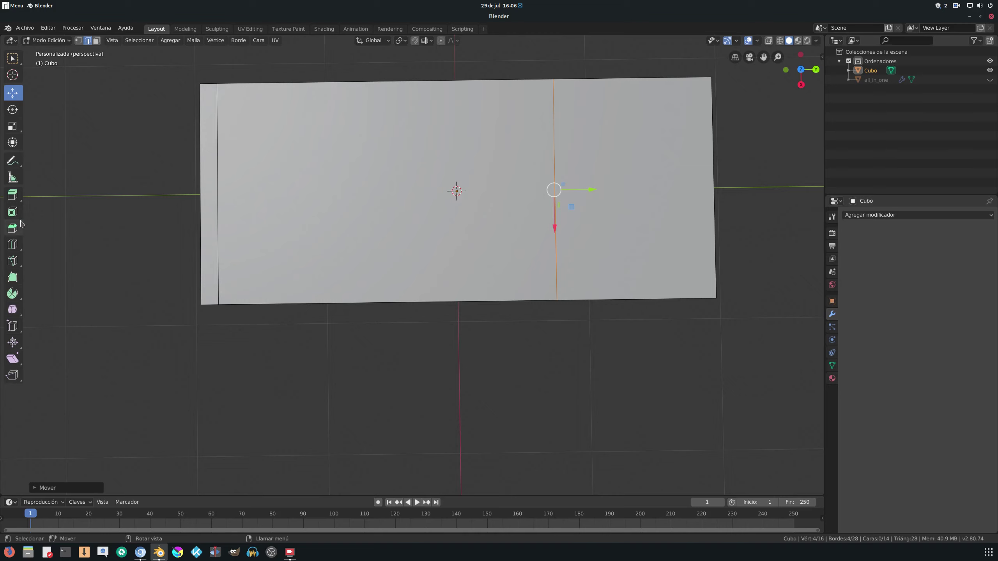
Step: Add two lengthwise edge loops, sliding one near the bottom edge and one near the top
left_click(11, 246)
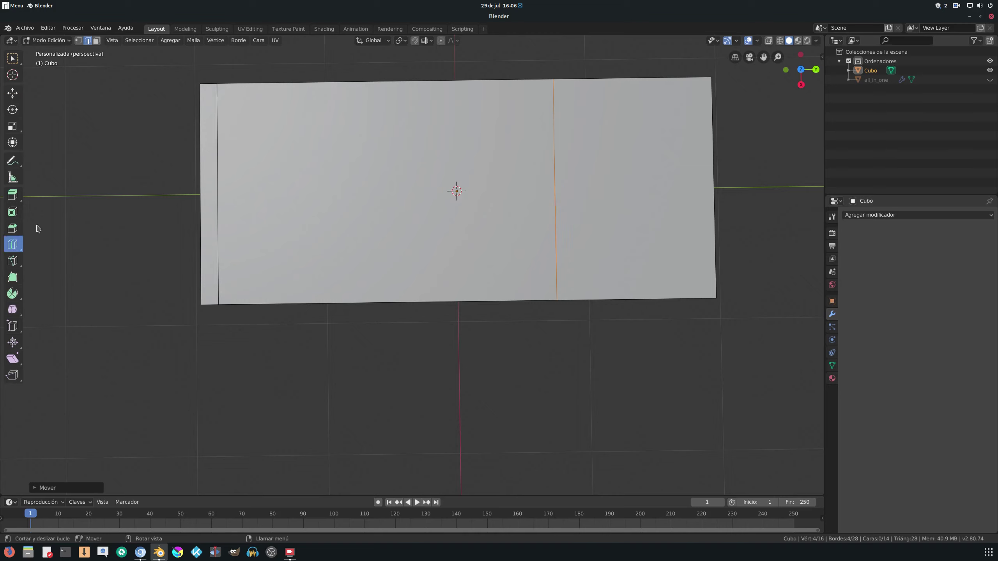
left_click(216, 116)
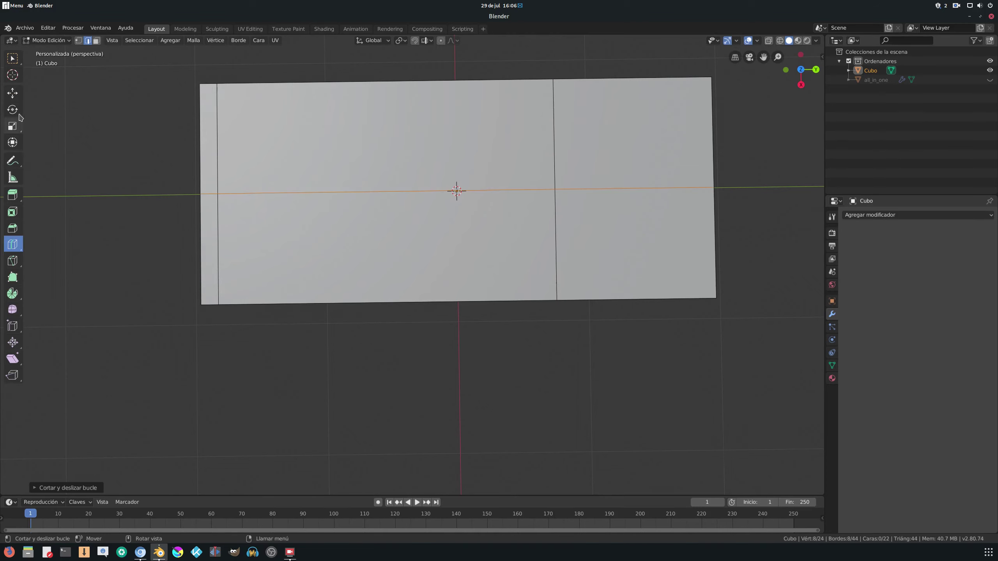
left_click(12, 93)
left_click_drag(422, 229, 434, 322)
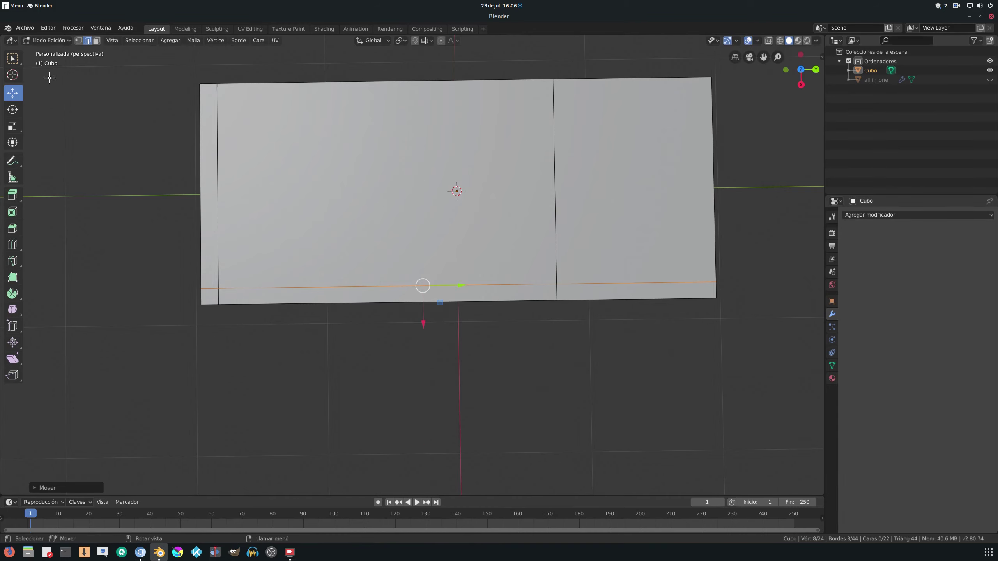
left_click(12, 244)
left_click(206, 112)
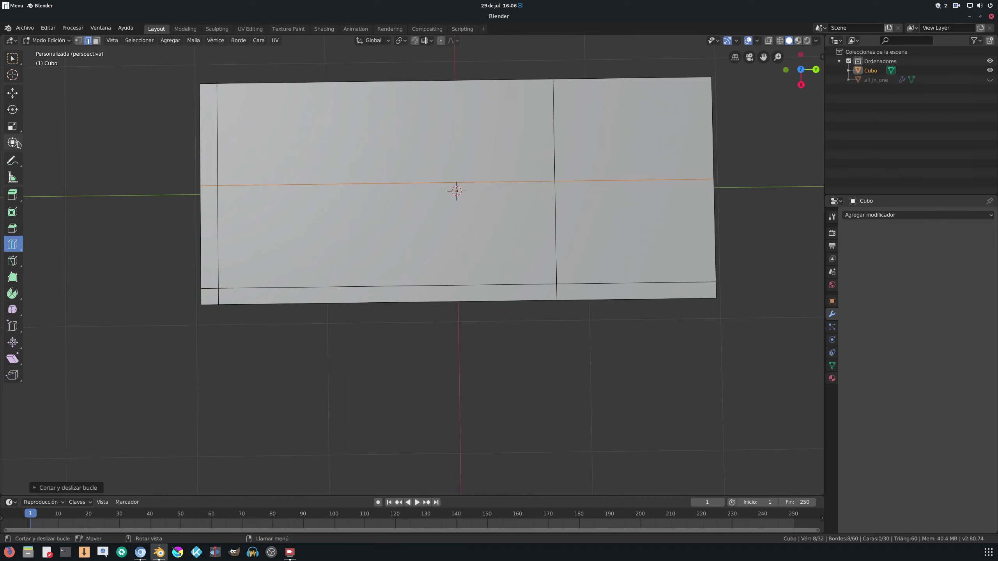
left_click(12, 93)
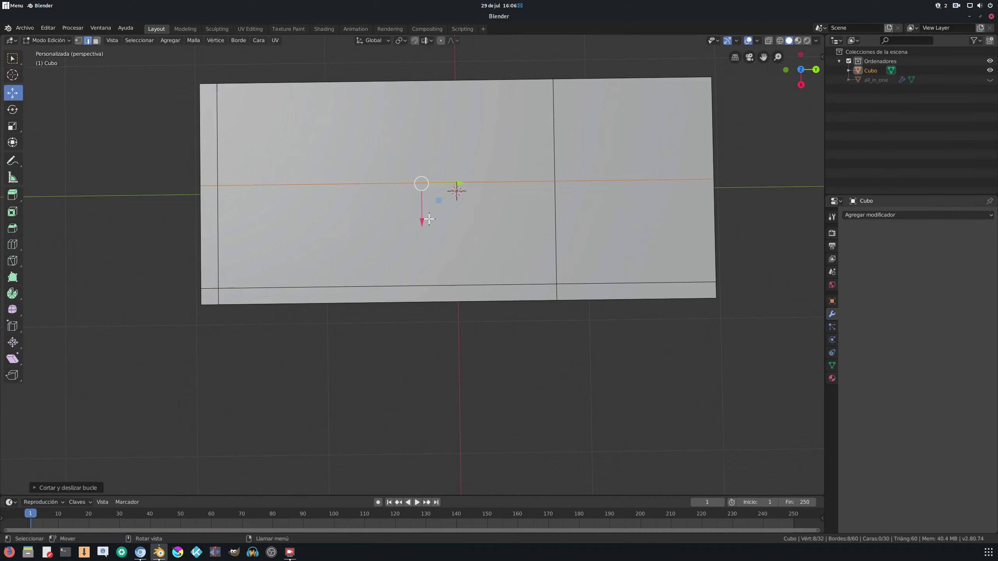
left_click_drag(421, 218, 416, 195)
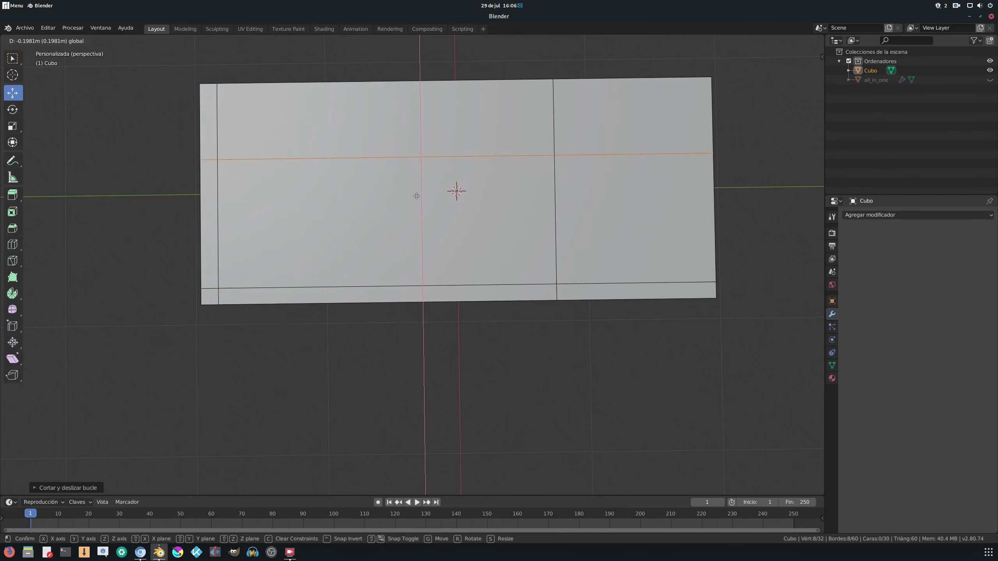
left_click_drag(416, 195, 417, 191)
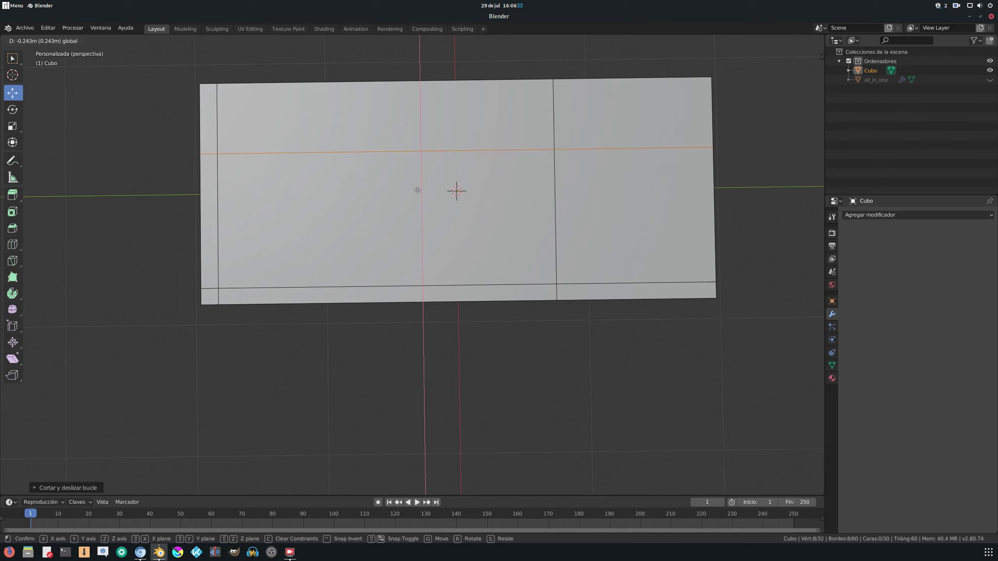
left_click(417, 190)
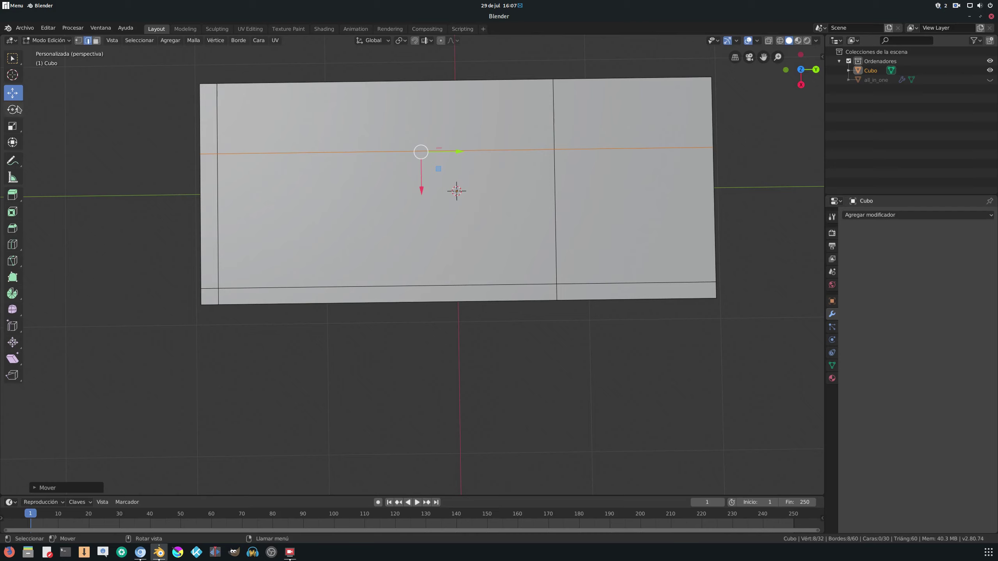
Step: Add two more lengthwise edge loops grouped near the top edge
left_click(12, 244)
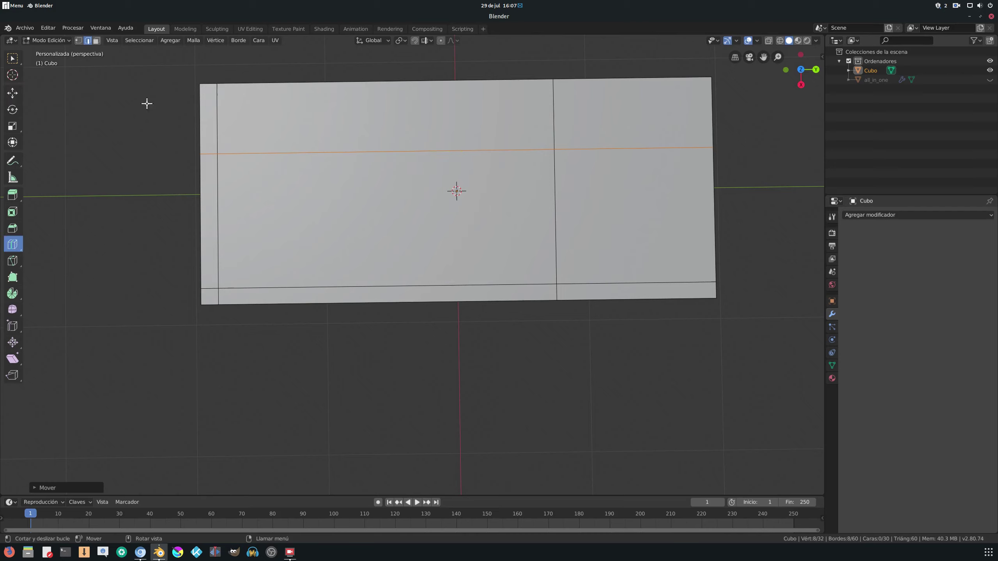
left_click(204, 118)
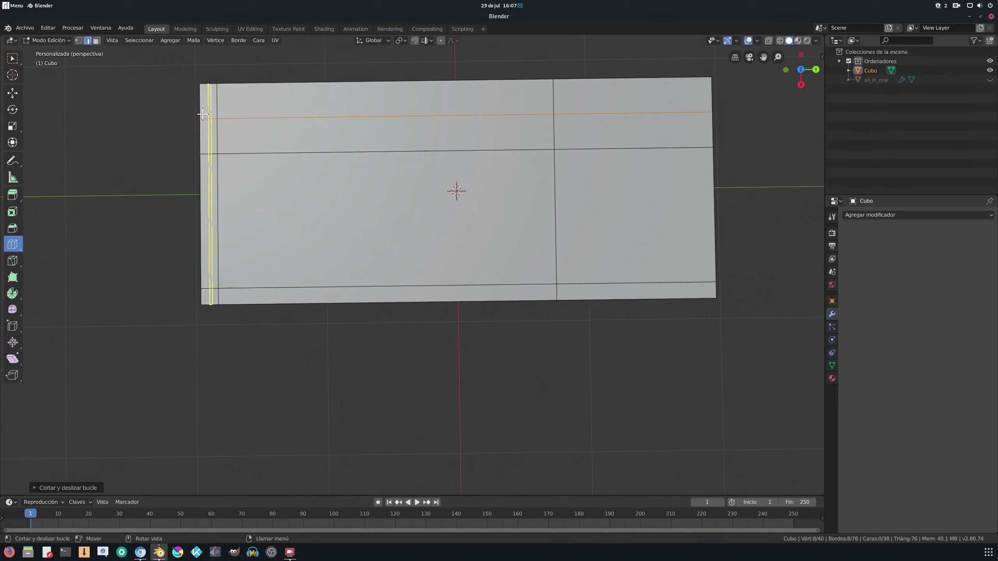
left_click(12, 93)
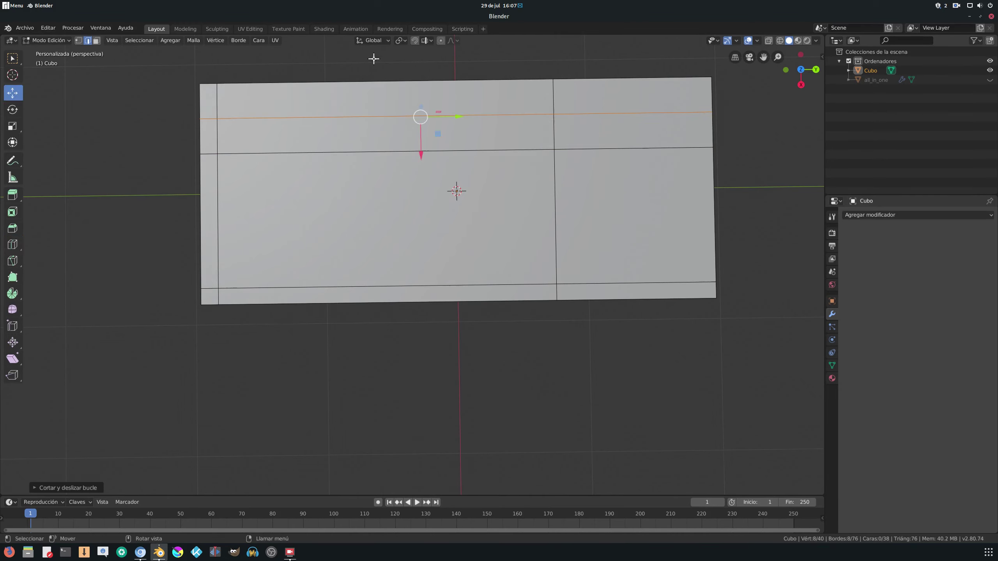
left_click_drag(421, 156, 426, 170)
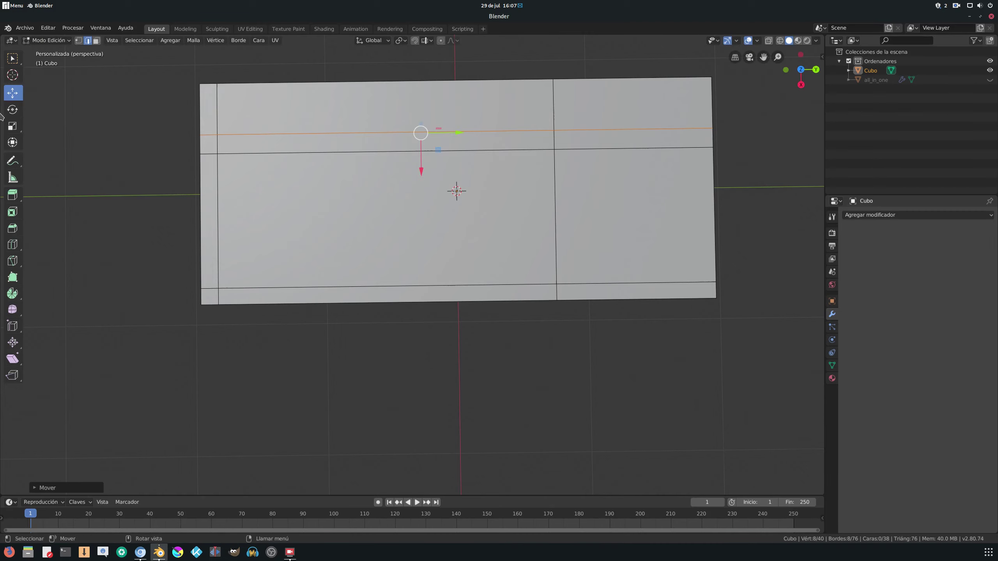
left_click(12, 244)
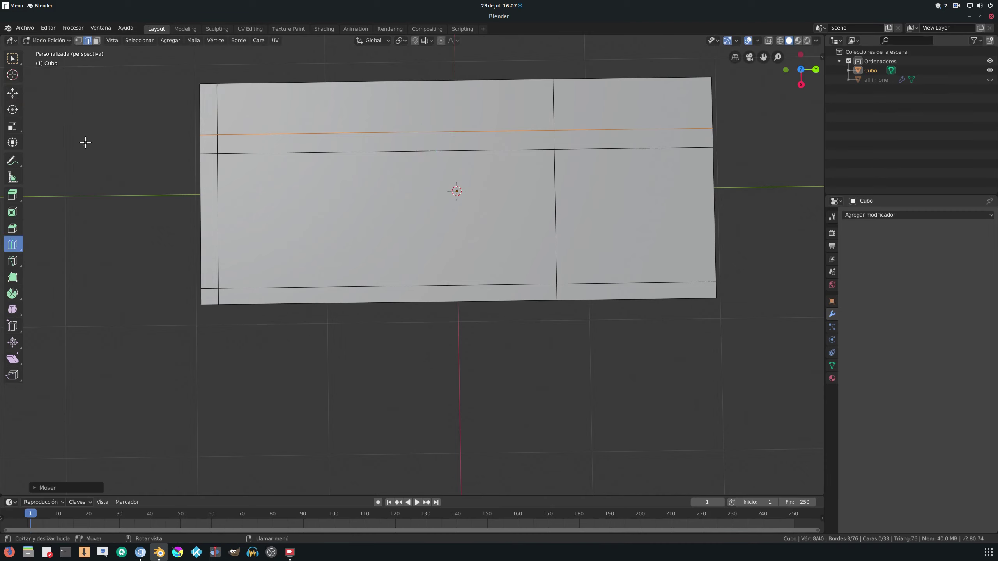
left_click(199, 108)
left_click(12, 93)
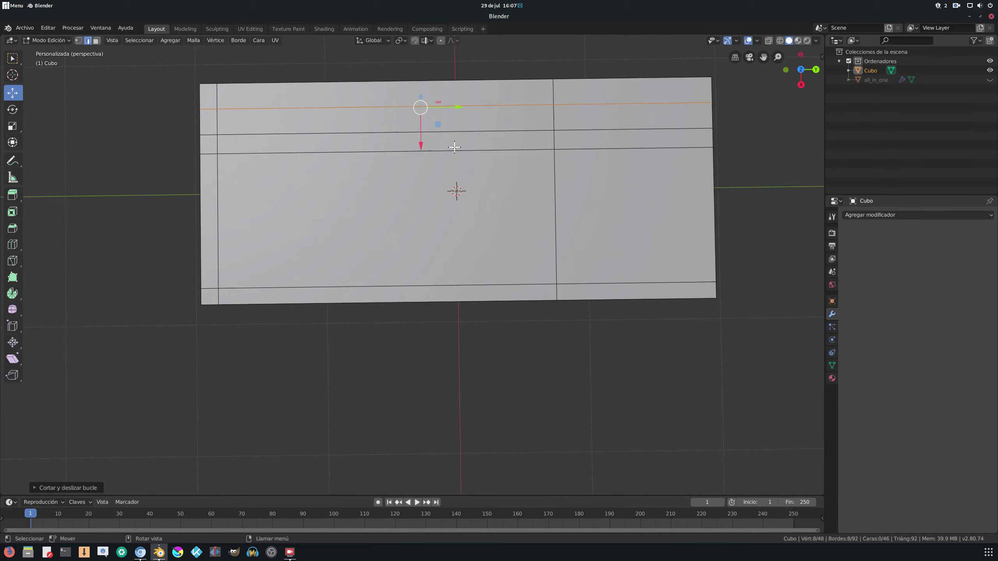
left_click_drag(420, 144, 423, 144)
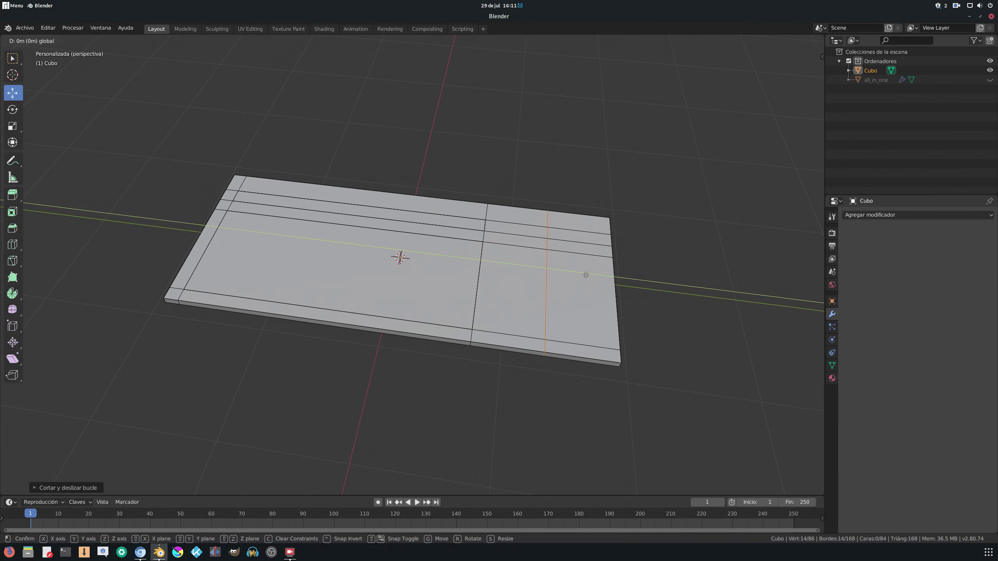
Step: Finish sliding the crosswise loop, then cut another near the right end and slide it left
left_click_drag(586, 275, 576, 277)
left_click(575, 278)
middle_click_drag(578, 275, 589, 273)
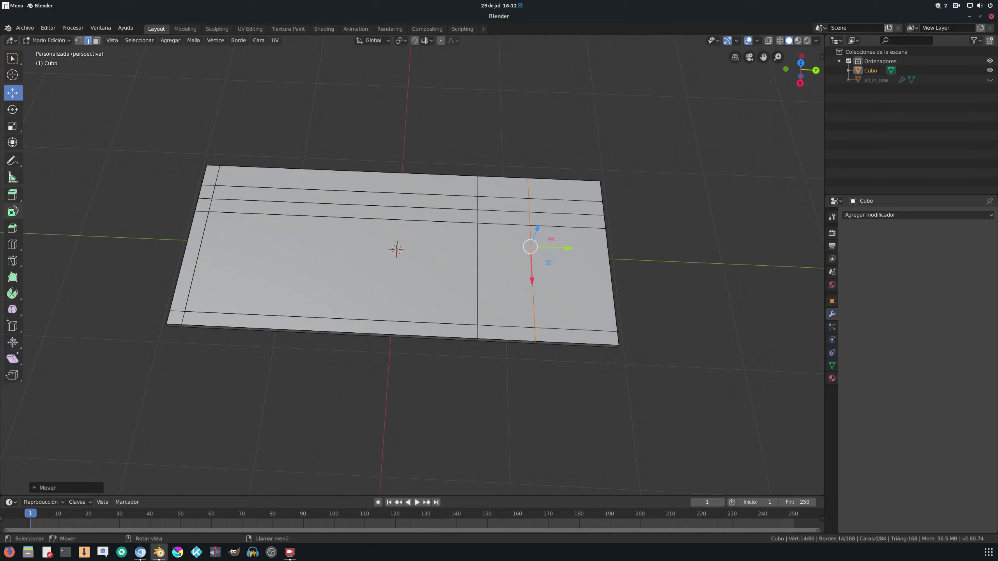
left_click(12, 244)
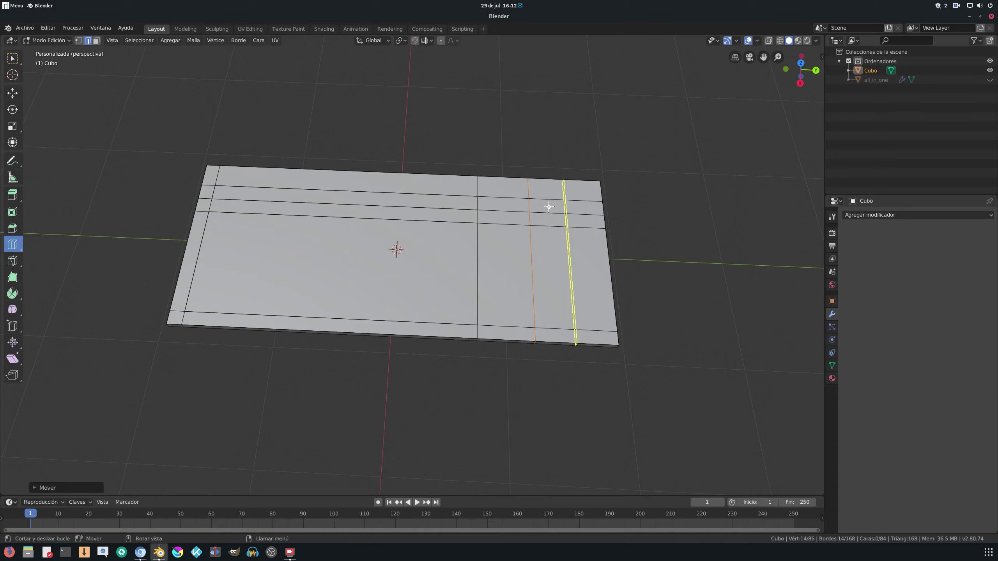
left_click(549, 206)
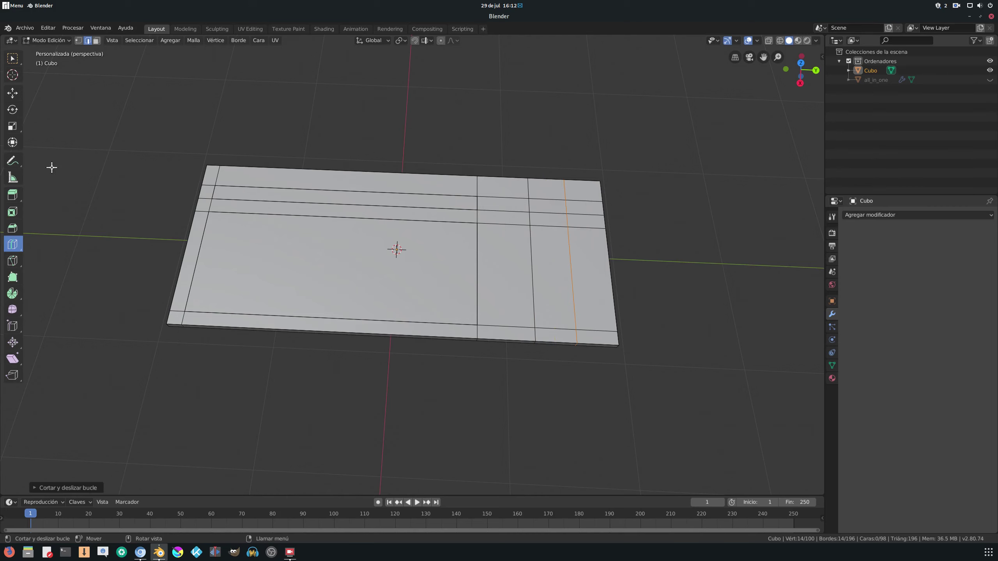
left_click(14, 98)
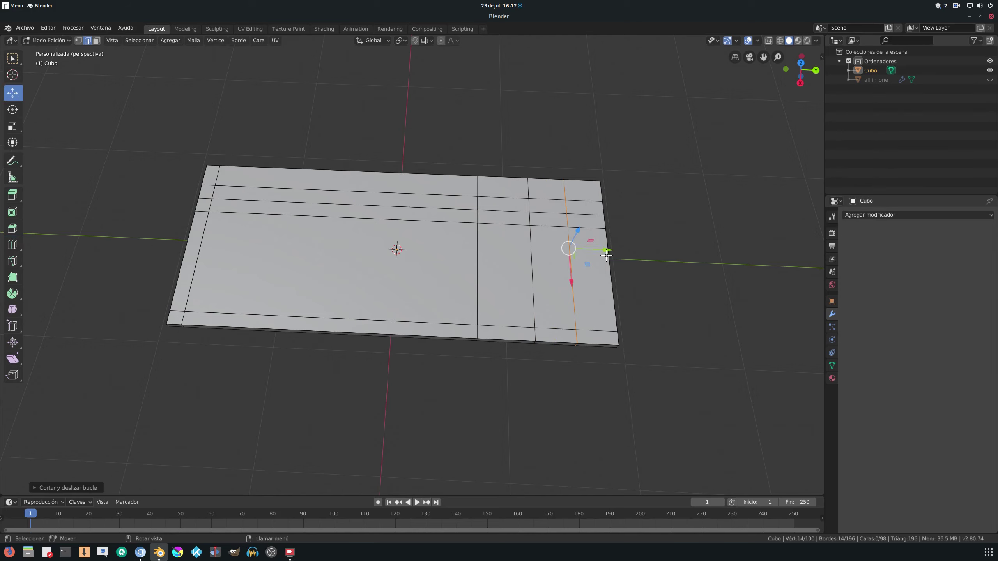
mouse_move(607, 250)
left_mouse_down()
mouse_move(567, 257)
mouse_move(578, 256)
left_mouse_up()
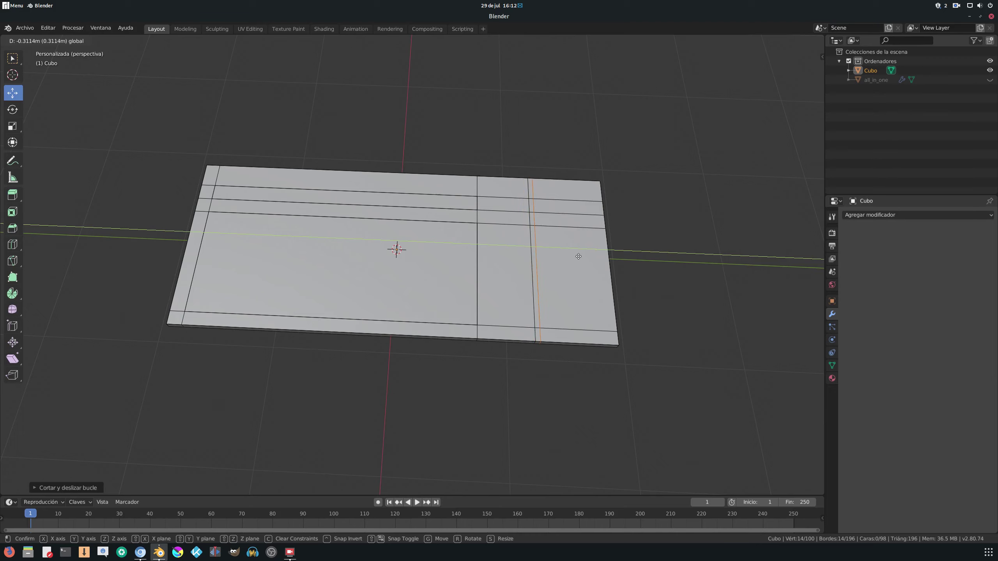
left_click(579, 257)
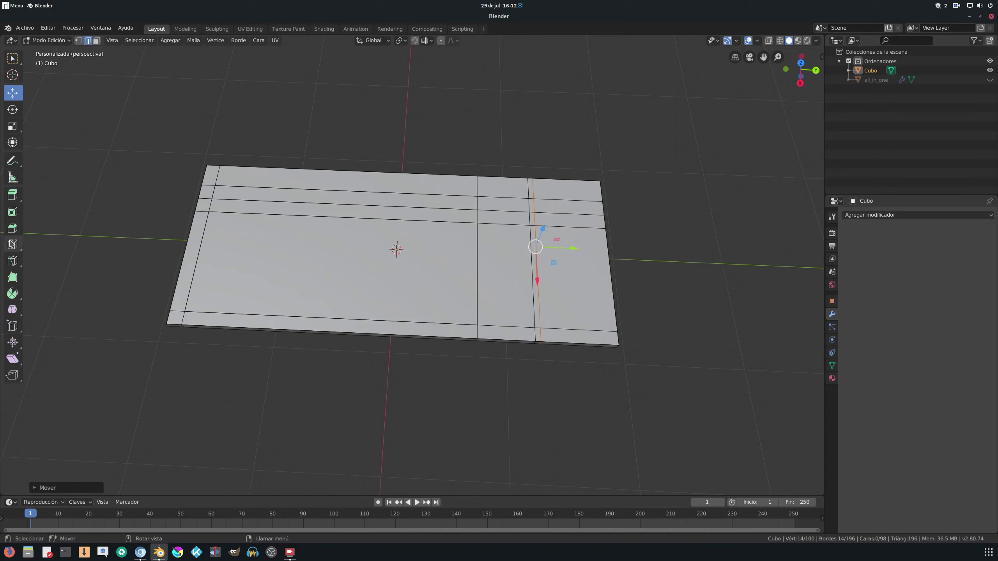
Step: Cut two more vertical loops in the right section, sliding one right and one left
left_click(12, 244)
left_click(548, 194)
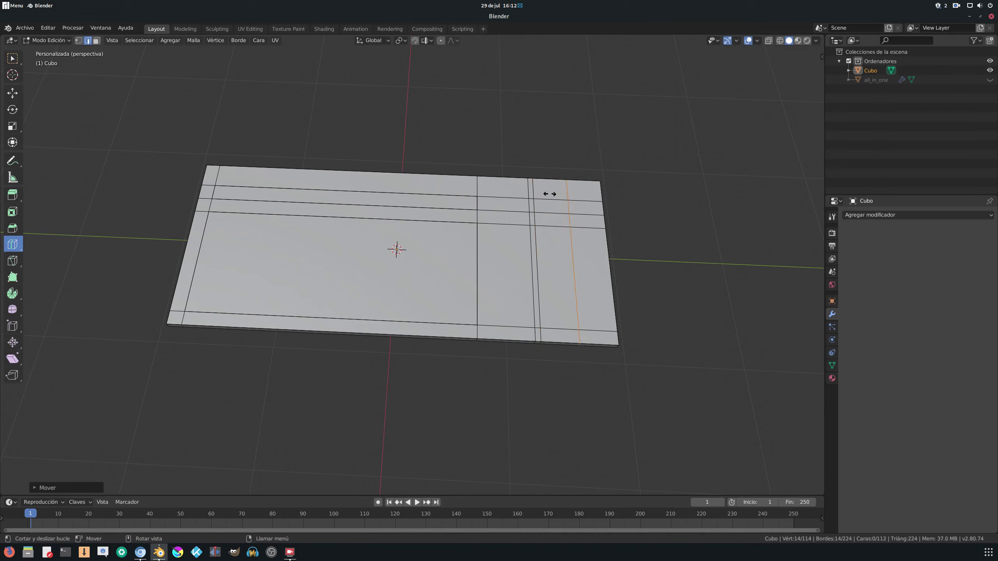
left_click(13, 93)
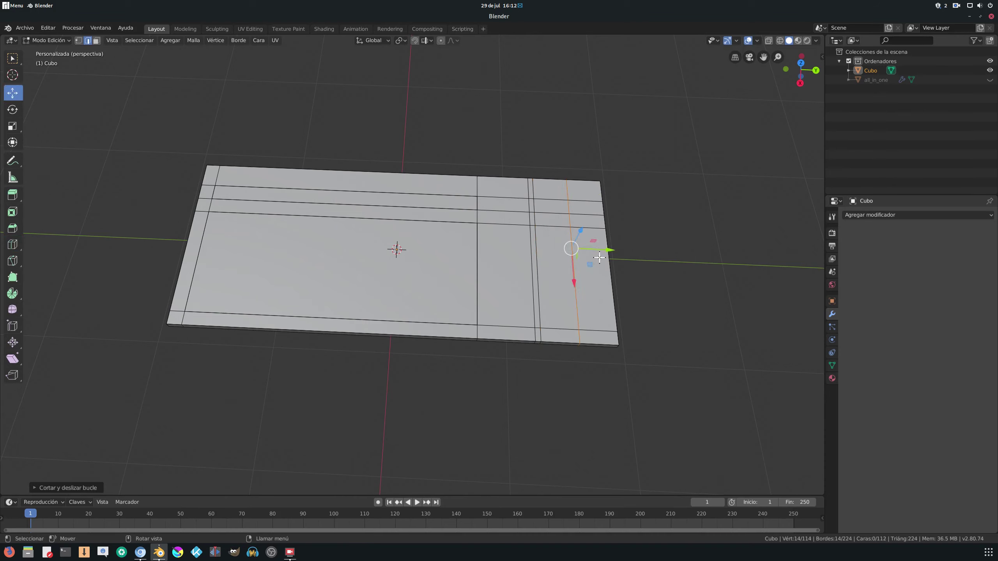
left_click_drag(607, 250, 635, 250)
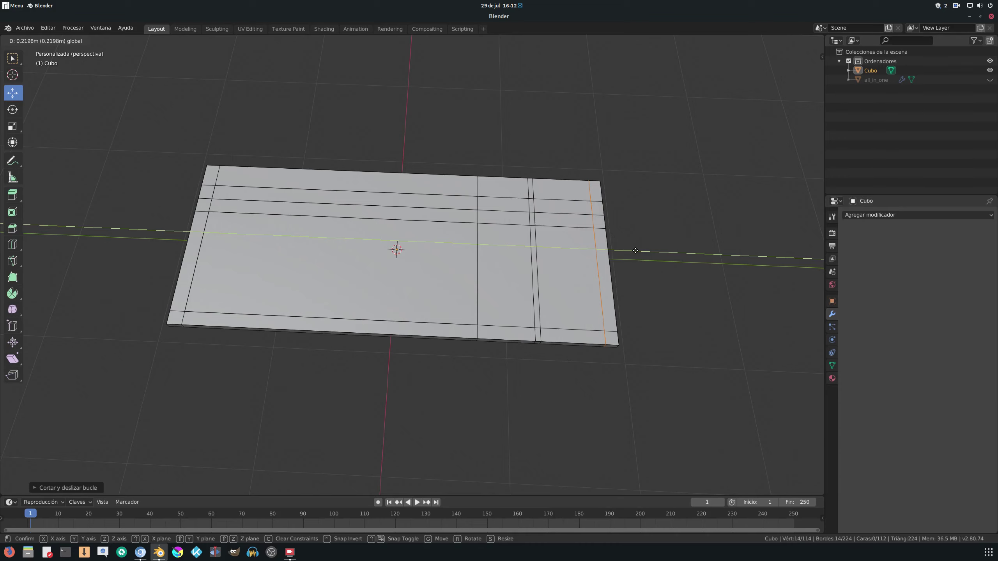
left_click_drag(635, 250, 636, 250)
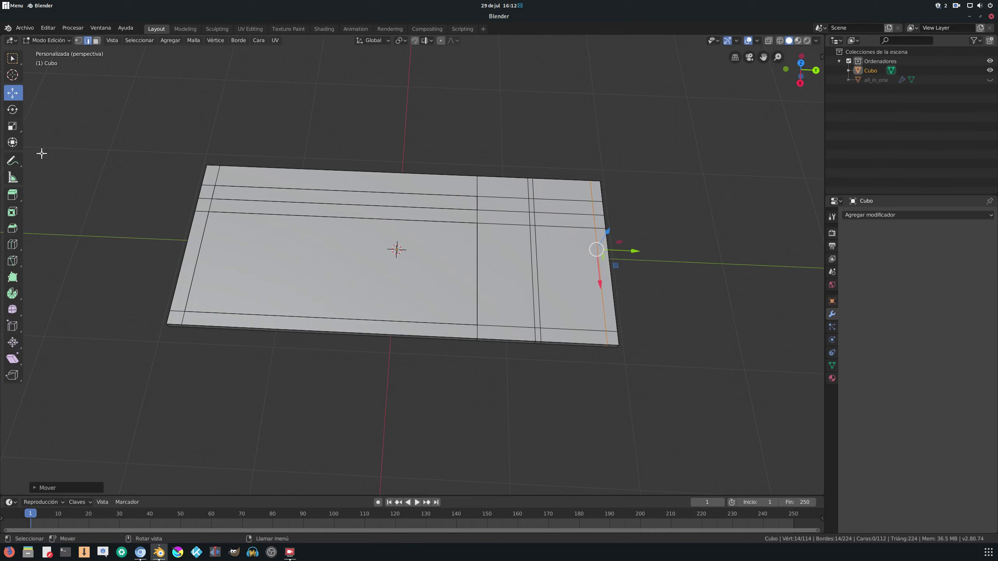
left_click(16, 244)
left_click(499, 196)
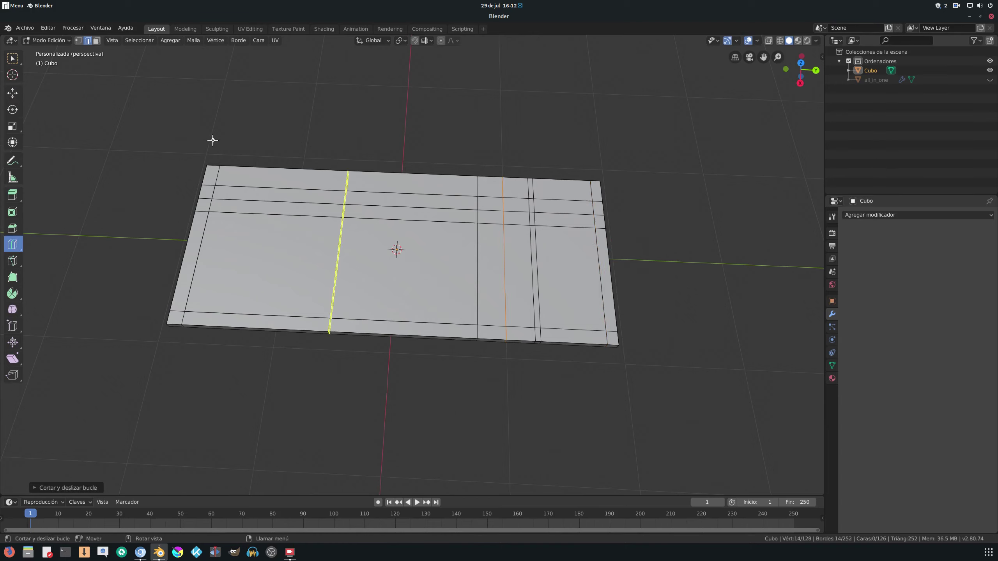
left_click(12, 93)
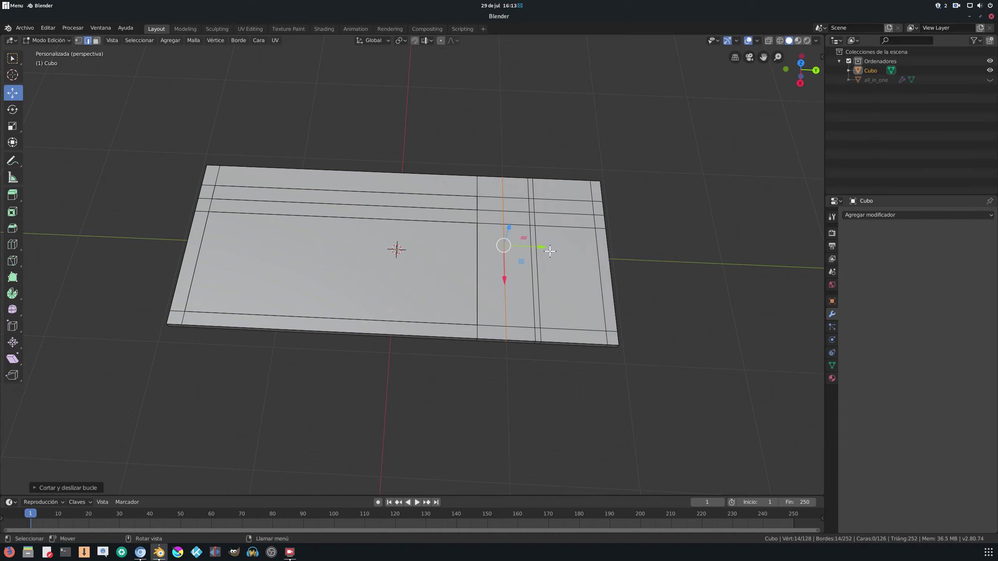
left_click_drag(543, 246, 519, 243)
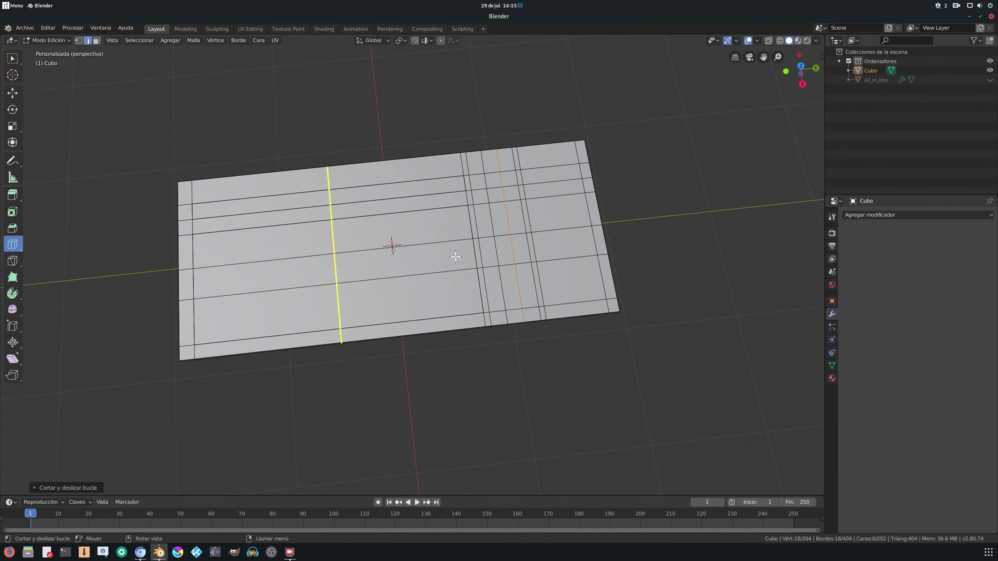
Step: Add a lengthwise edge loop near the bottom edge, then switch to face select mode
left_click(501, 293)
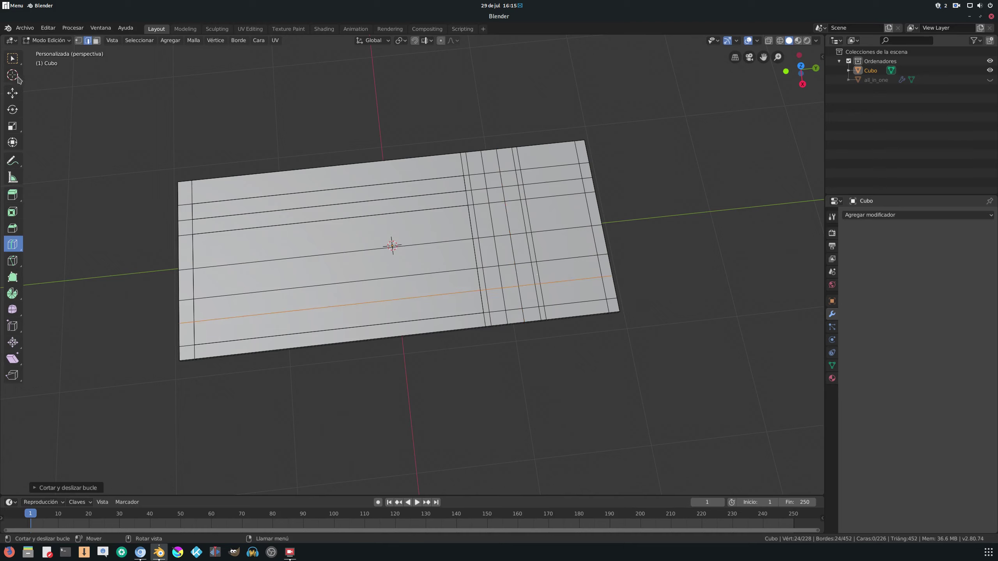
left_click(13, 95)
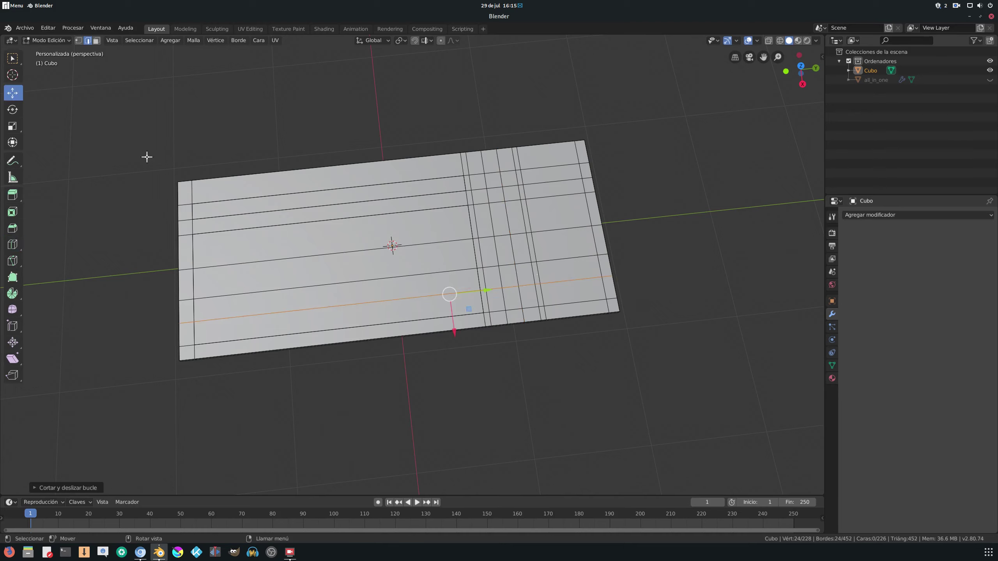
left_click(97, 40)
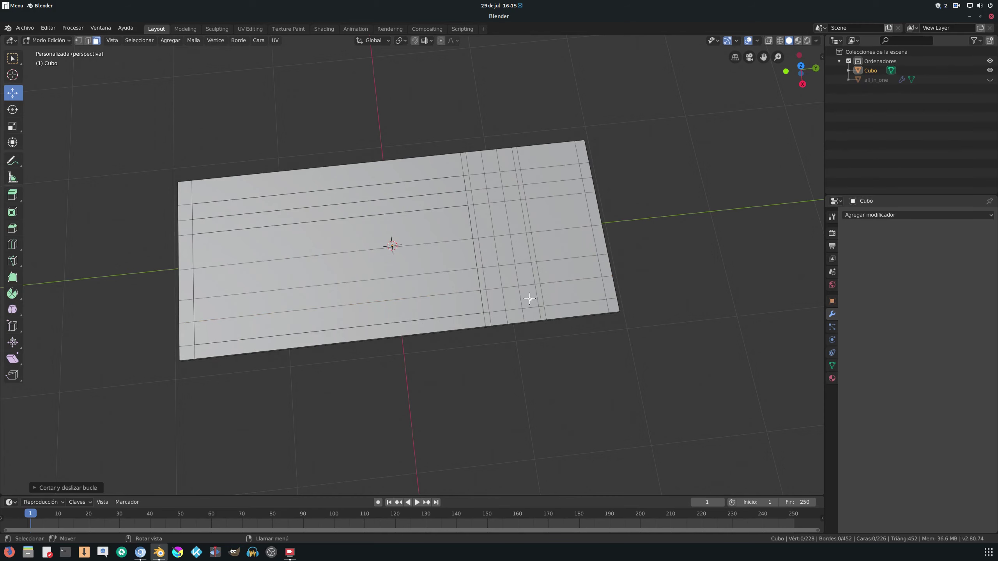
Step: Select faces in the right section and thin faces along the bottom edge
left_click(494, 275)
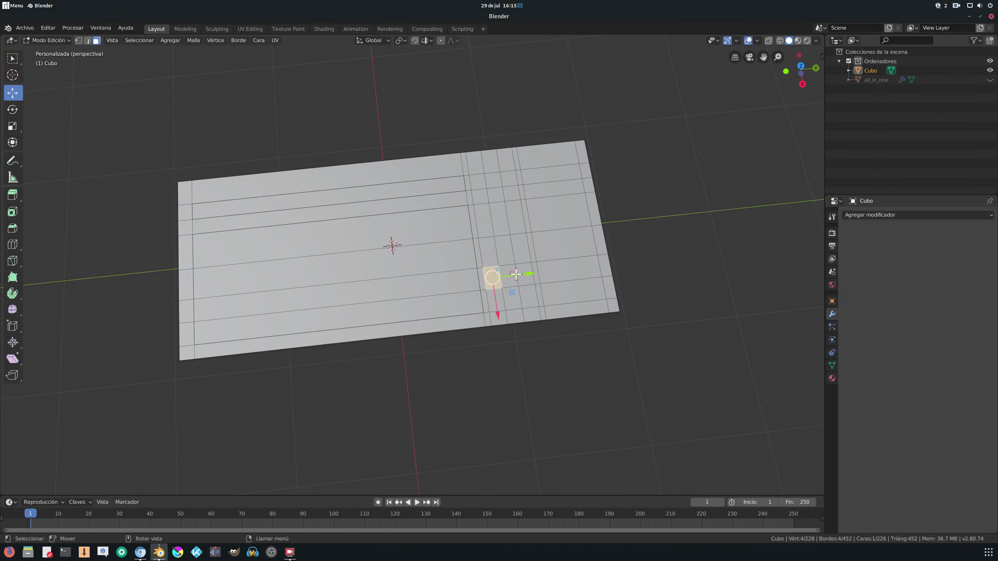
left_click(527, 275)
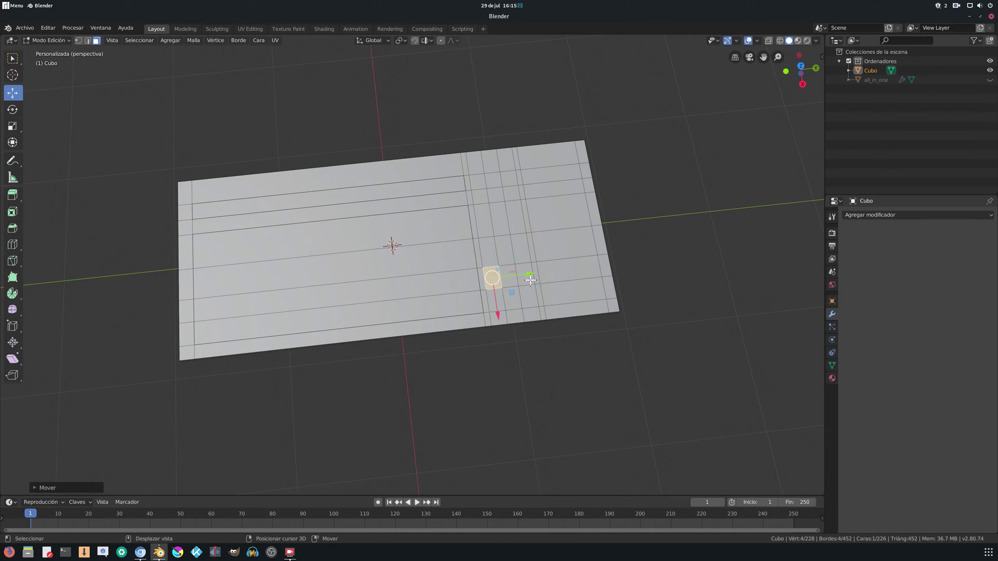
left_click(530, 279, "shift")
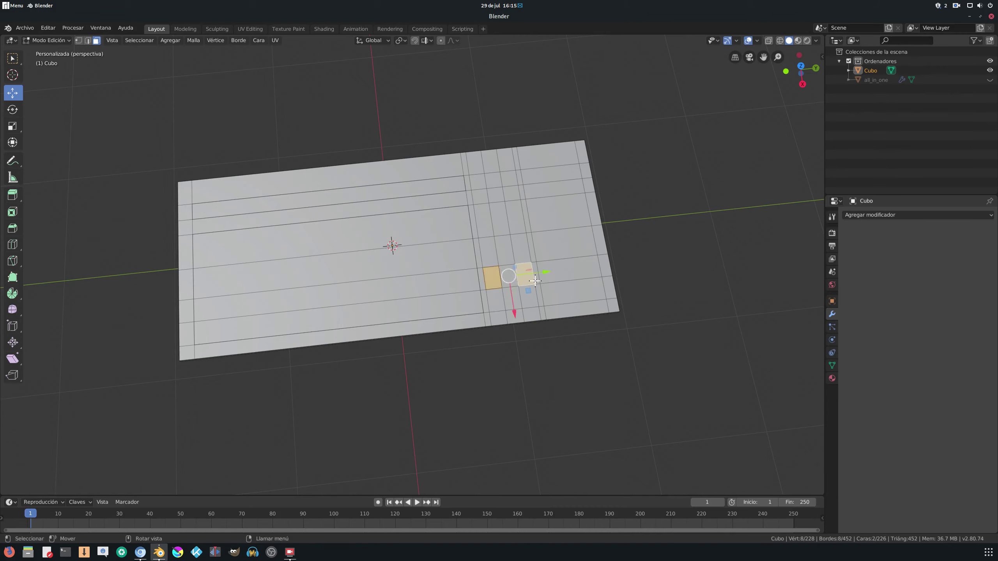
left_click(540, 300, "shift")
left_click(541, 313, "shift")
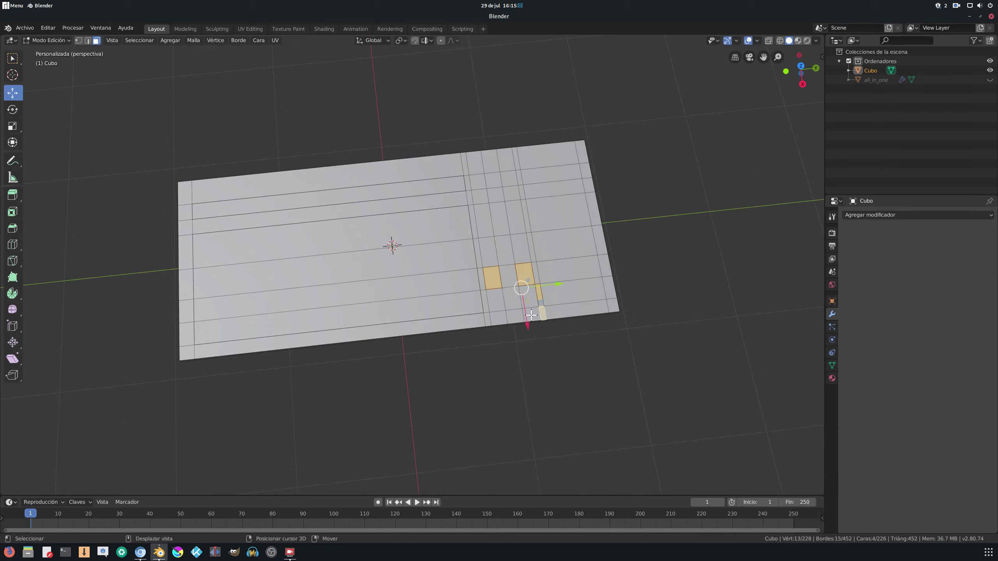
left_click(516, 313, "shift")
left_click(488, 316, "shift")
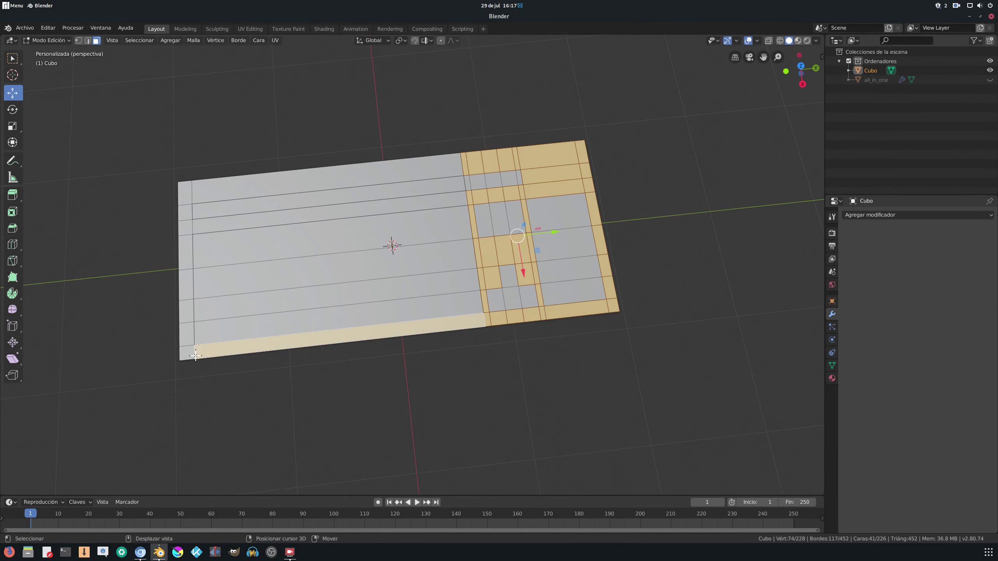
Step: Add the left-column border faces, both left corners and the top strips to the selection
left_click(189, 352, "shift")
left_click(187, 332, "shift")
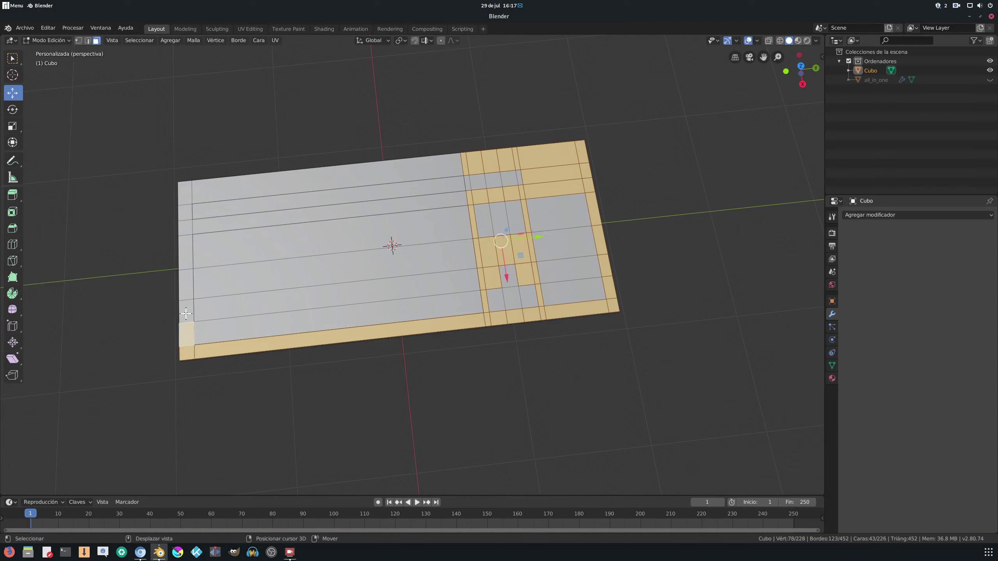
left_click(187, 311, "shift")
left_click(186, 284, "shift")
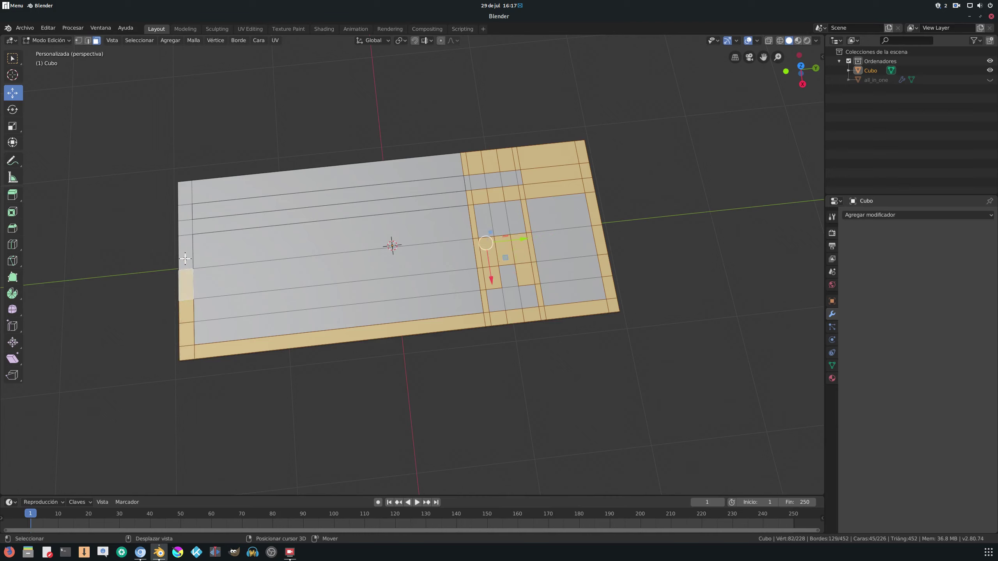
left_click(185, 258, "shift")
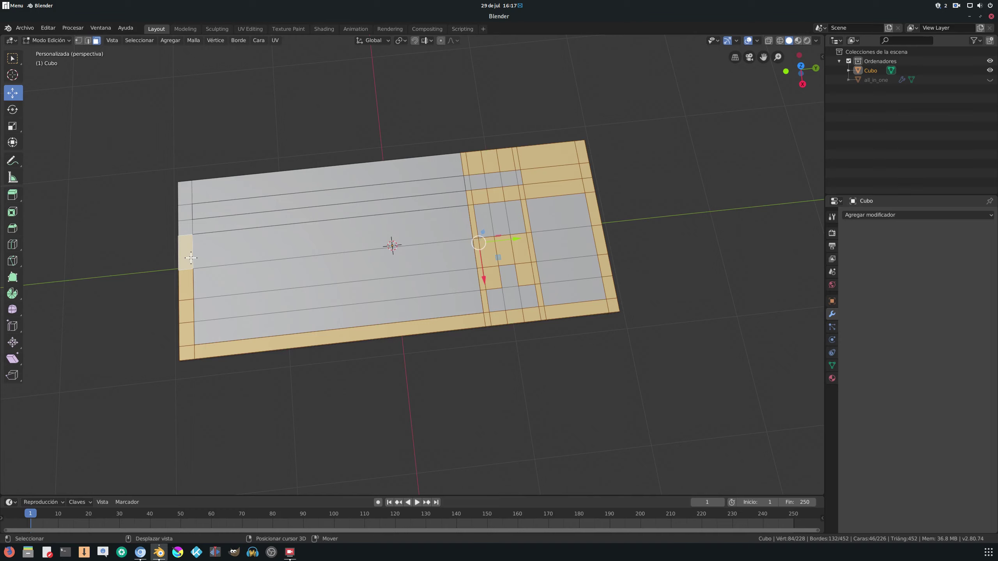
left_click(182, 225, "shift")
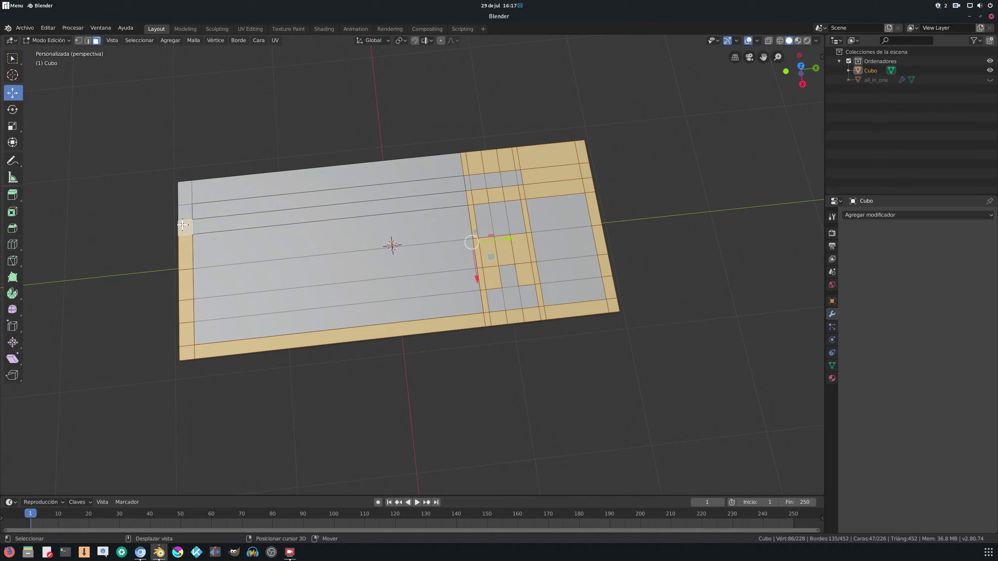
left_click(187, 199, "shift")
left_click(187, 209, "shift")
left_click(224, 182, "shift")
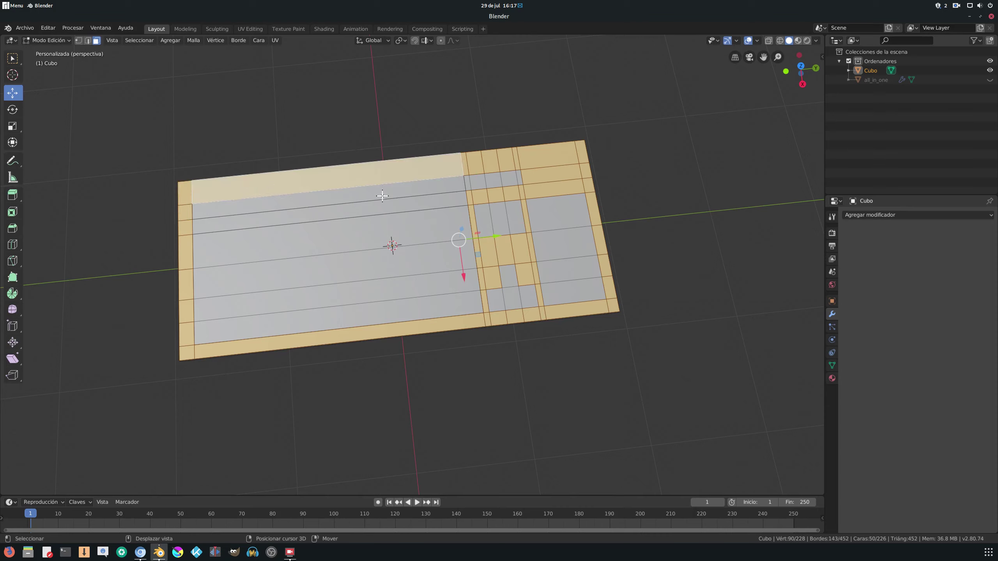
left_click(453, 197, "shift")
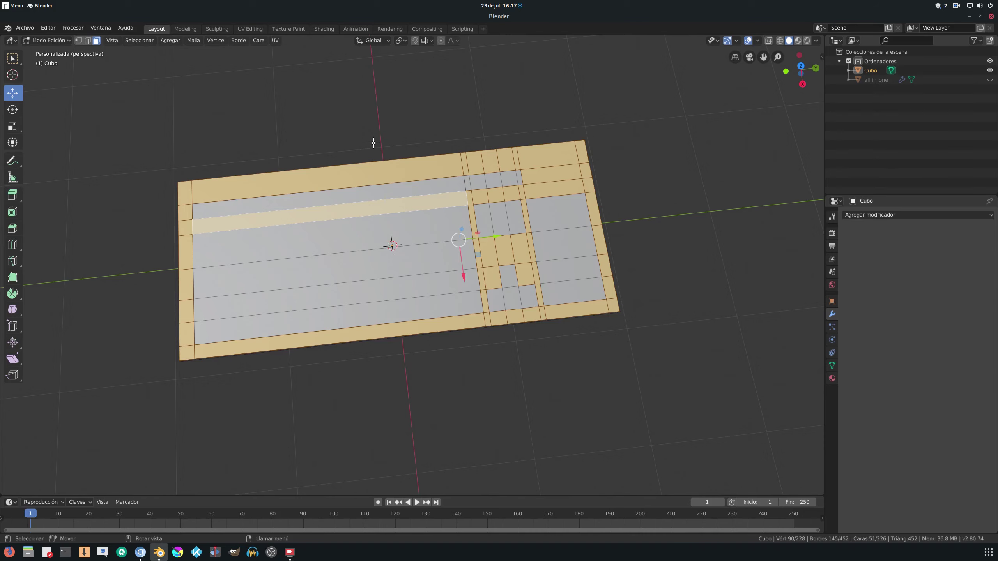
middle_click_drag(412, 186, 405, 167)
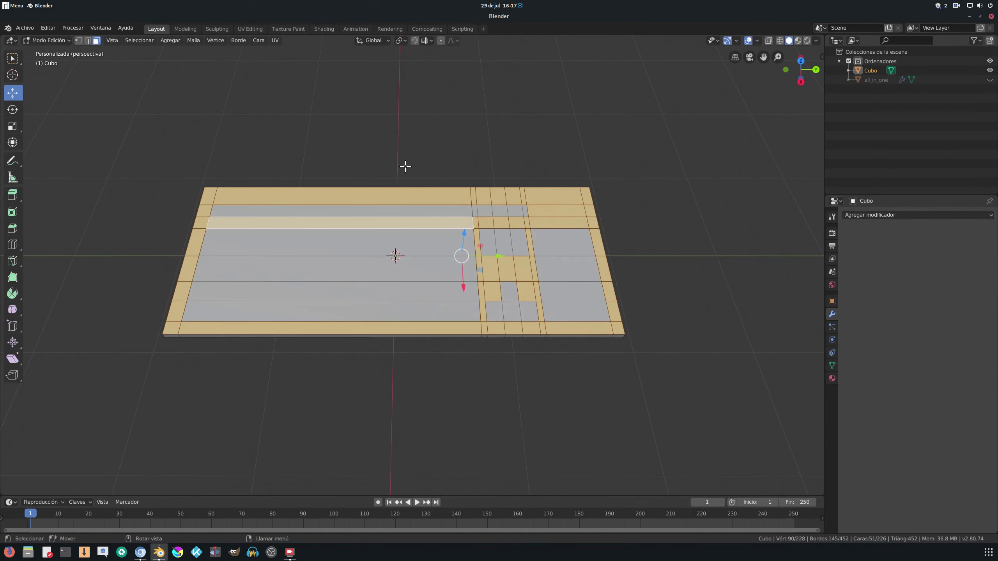
Step: Extrude the selected border and divider faces upward three times into a stepped frame
key("e")
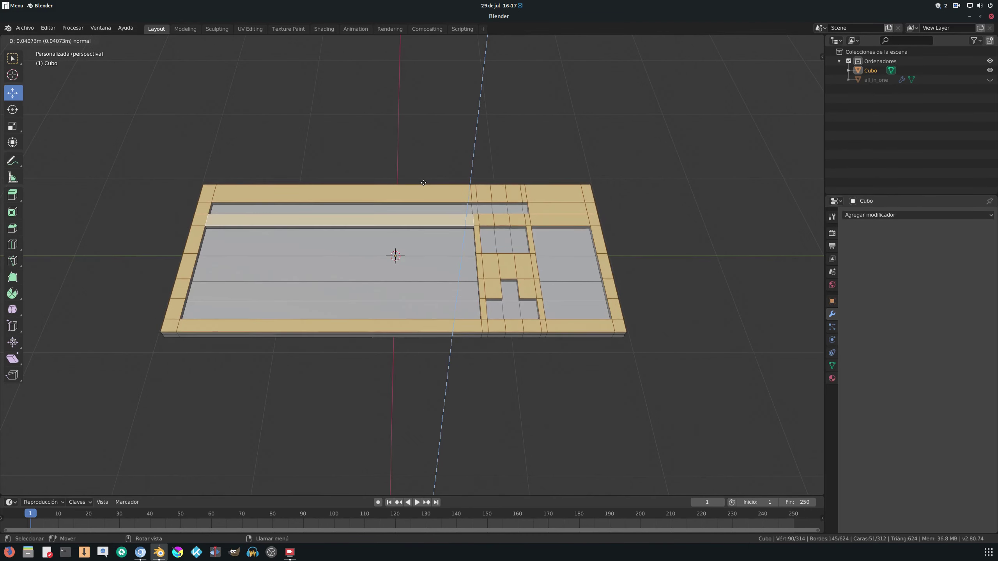
left_click(423, 184)
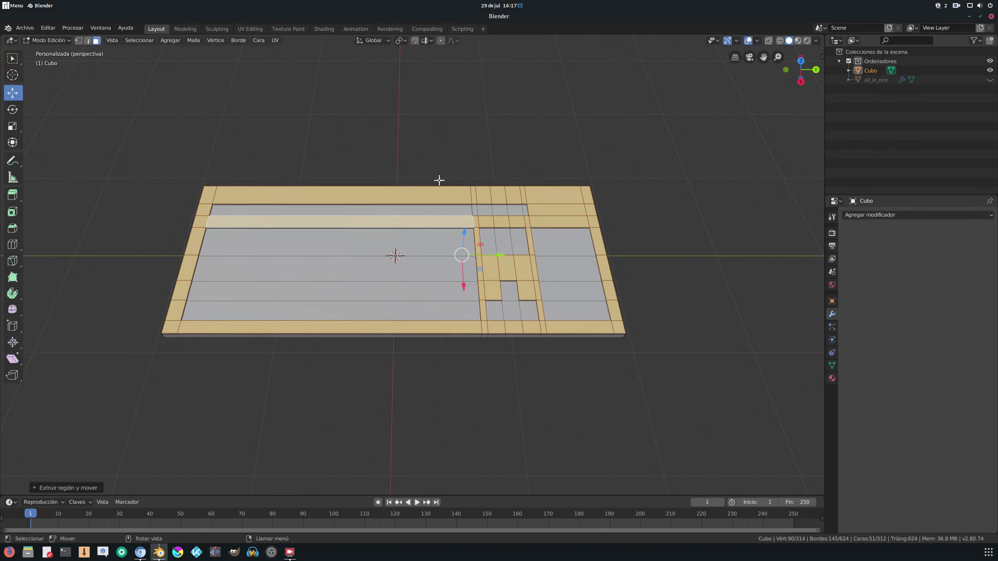
middle_click_drag(438, 178, 447, 154)
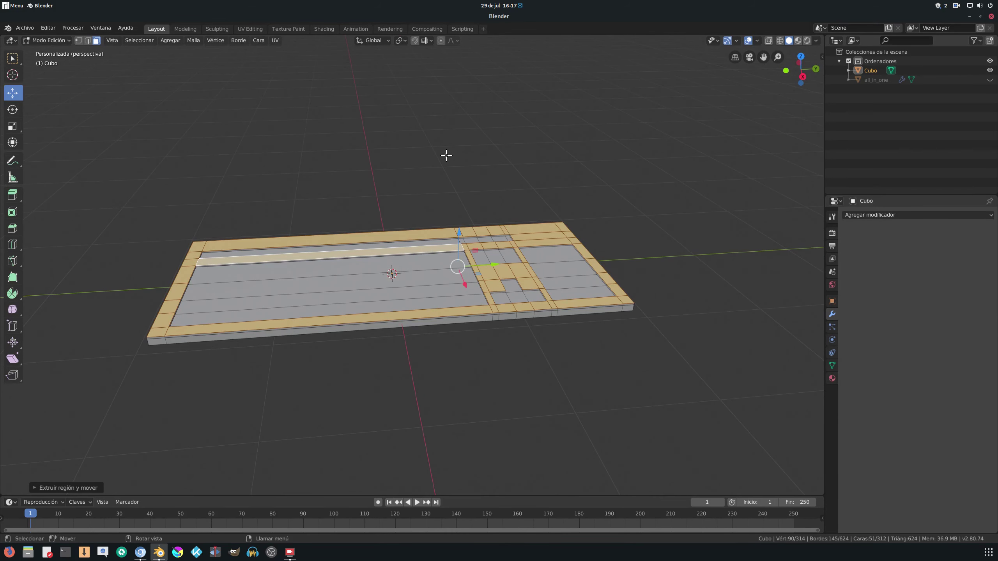
key("e")
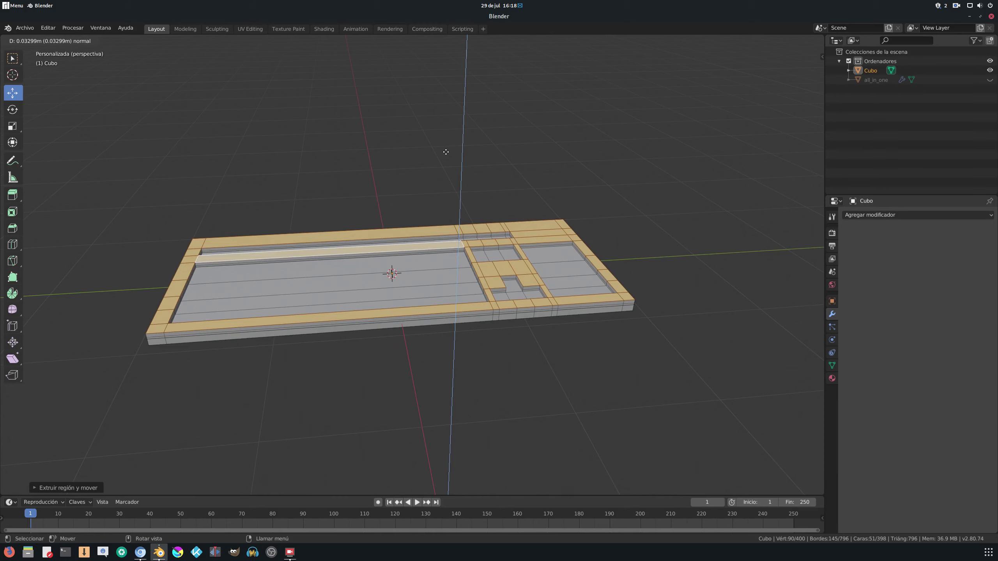
left_click(446, 152)
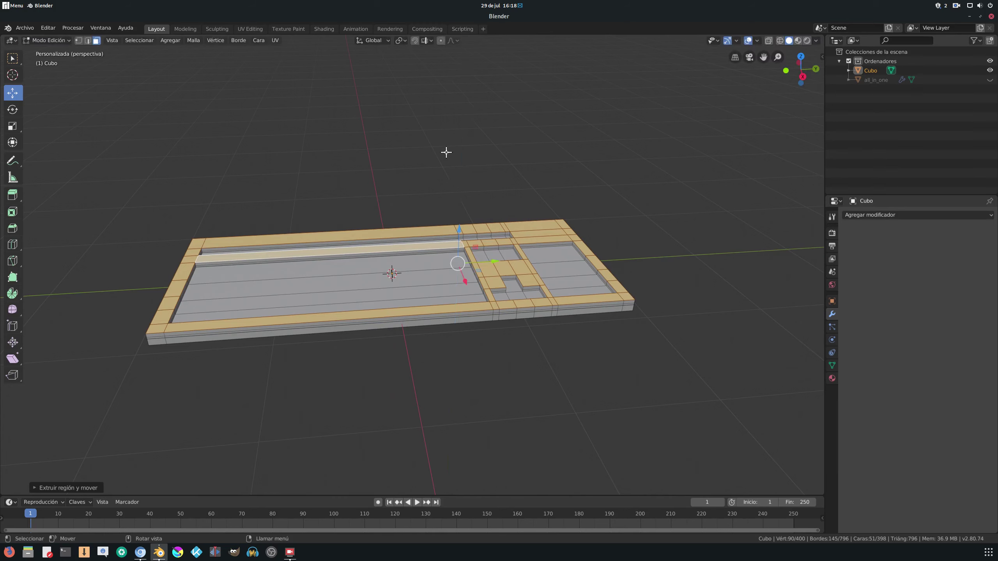
key("e")
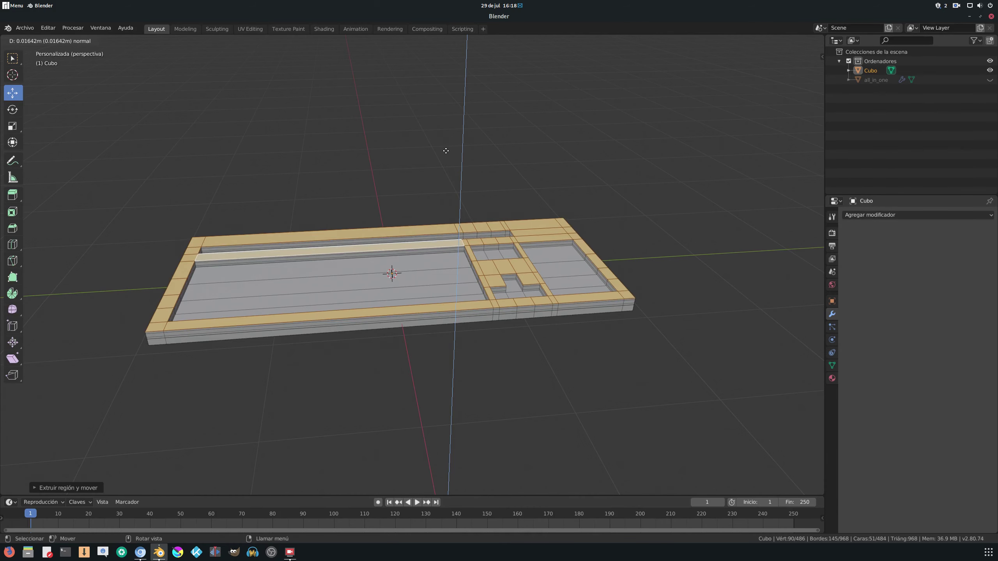
left_click(446, 150)
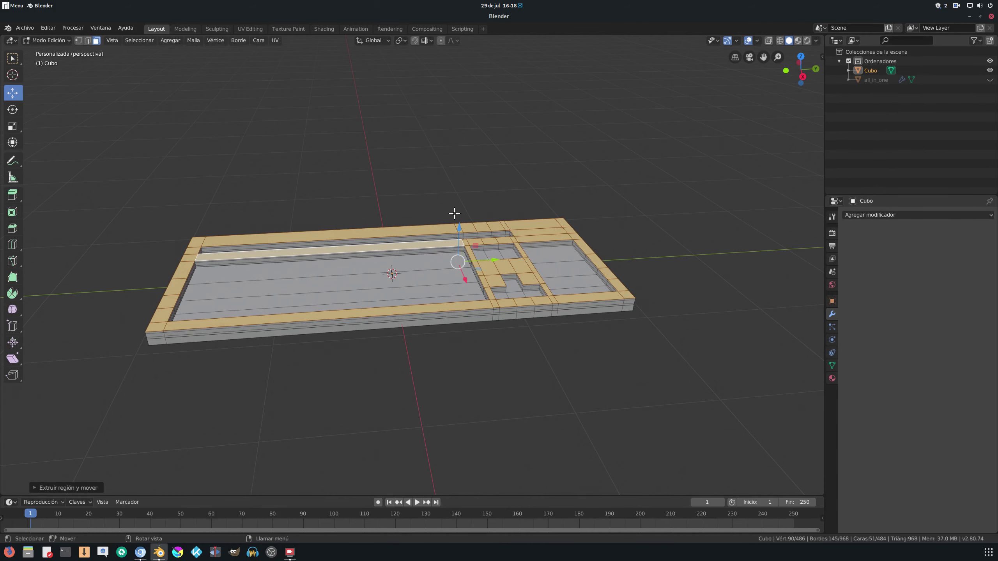
Step: Orbit and zoom around the keyboard base to inspect the raised frame and recesses
mouse_move(438, 212)
middle_mouse_down()
mouse_move(487, 236)
mouse_move(461, 194)
mouse_move(448, 194)
mouse_move(482, 253)
middle_mouse_up()
scroll(489, 238, "up", 3)
scroll(490, 237, "down", 3)
scroll(459, 203, "down", 2)
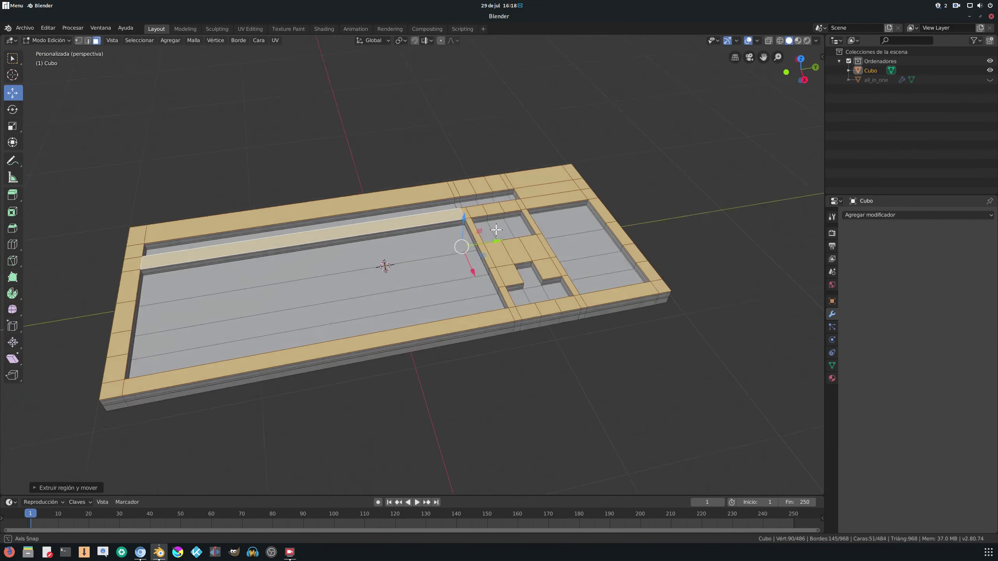
middle_click_drag(506, 239, 517, 206)
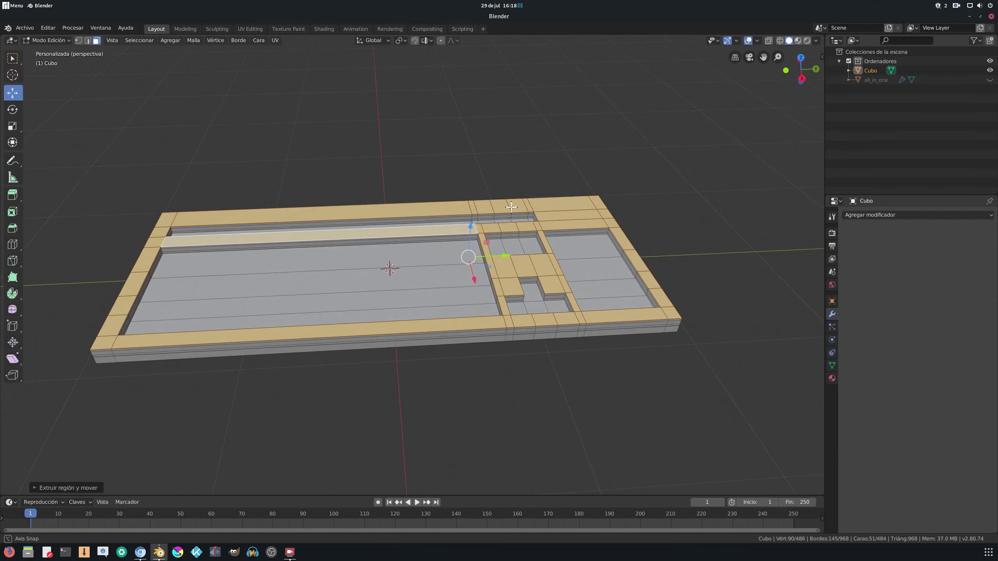
scroll(517, 205, "down", 2)
scroll(472, 220, "down", 2)
middle_click_drag(432, 228, 385, 244)
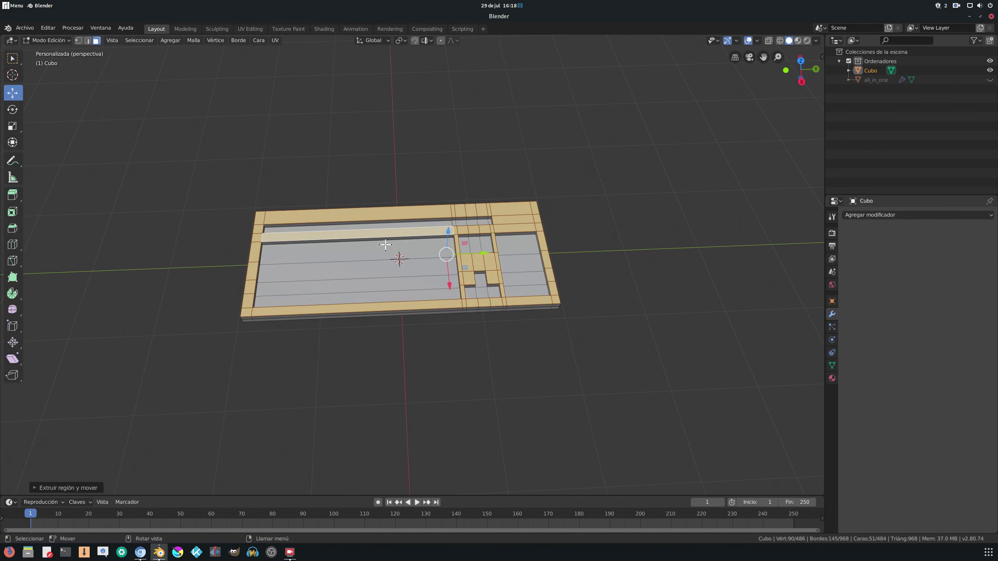
scroll(236, 260, "up", 2)
scroll(296, 251, "up", 2)
mouse_move(298, 250)
middle_mouse_down()
mouse_move(300, 216)
mouse_move(496, 236)
middle_mouse_up()
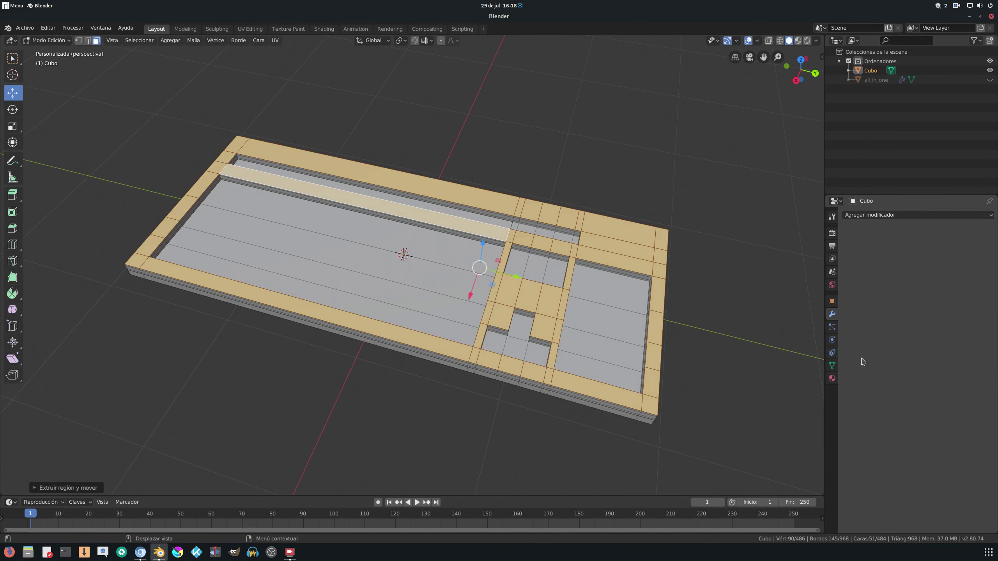
Step: Add a Subdivision modifier to the keyboard base: On Cage, viewport level 2, hidden in Edit Mode
left_click(882, 216)
left_click(782, 367)
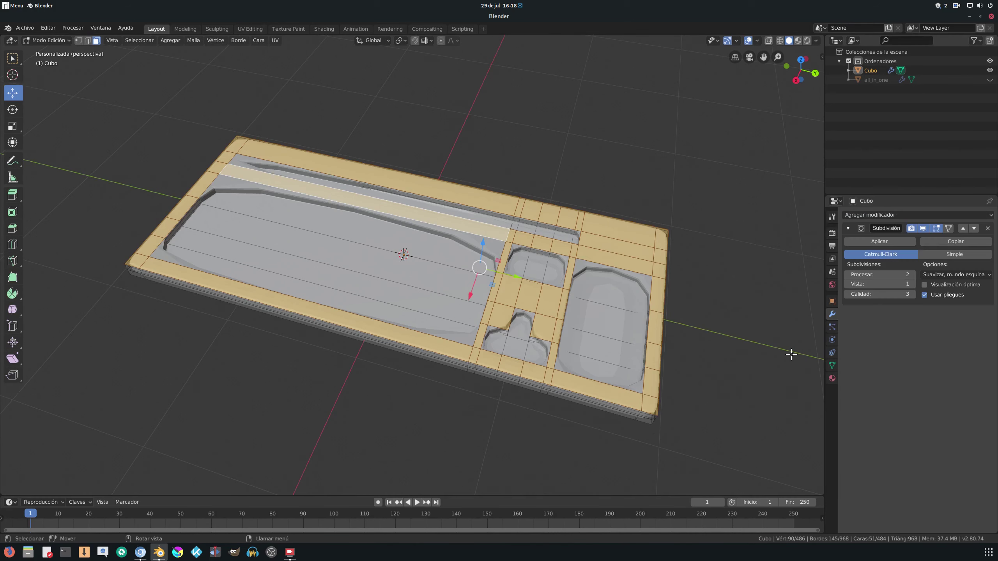
middle_click_drag(671, 267, 690, 237)
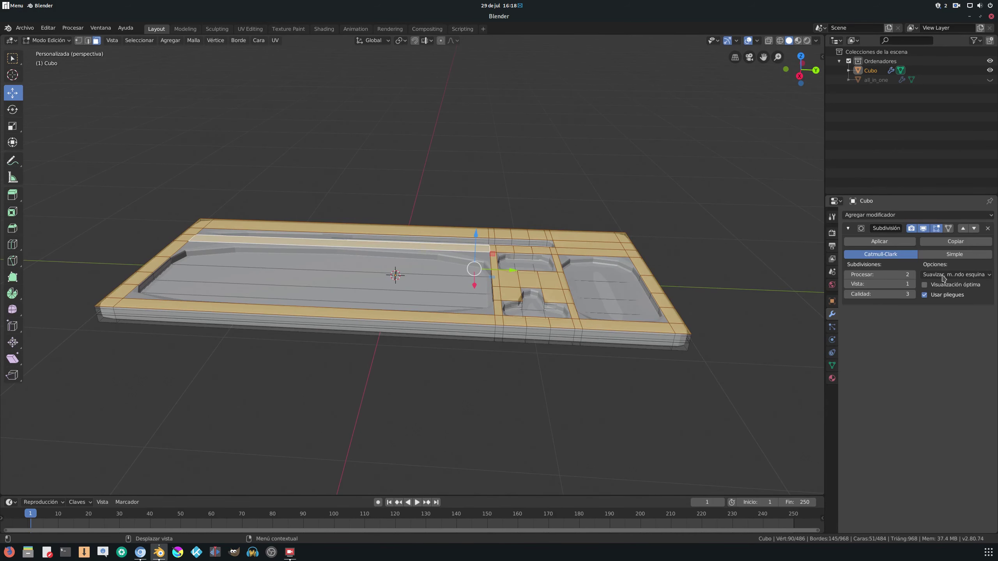
left_click(948, 228)
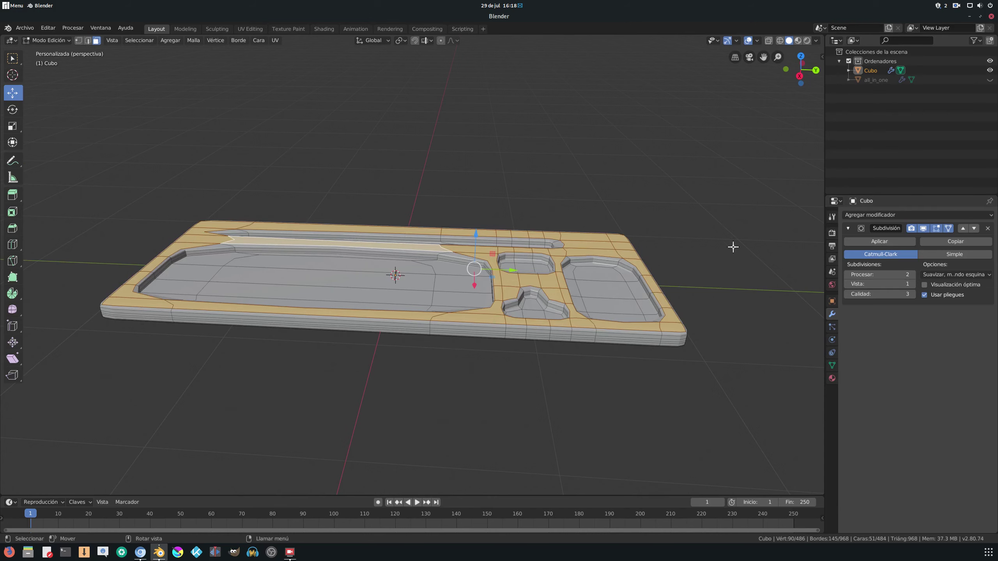
middle_click_drag(714, 277, 713, 271)
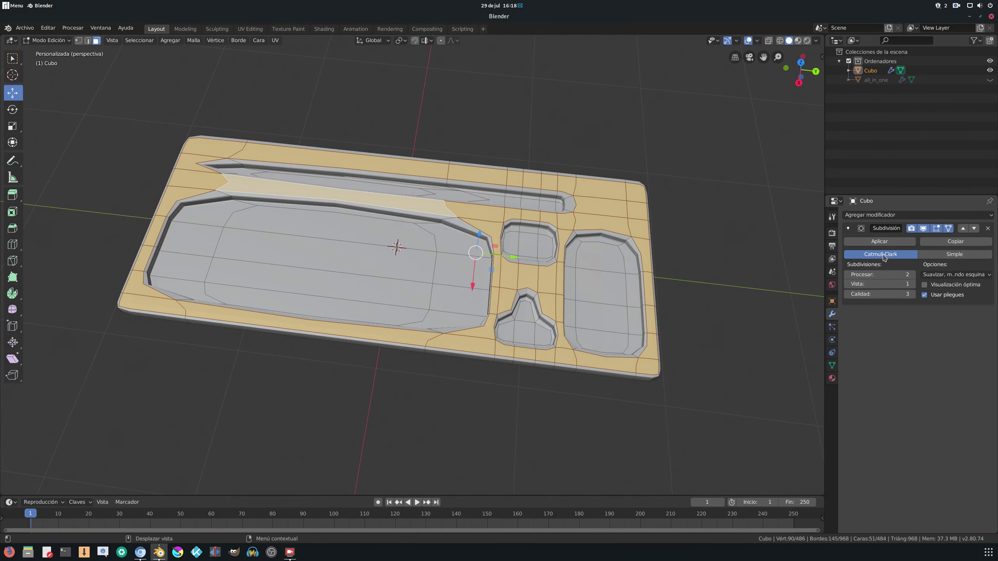
left_click(912, 284)
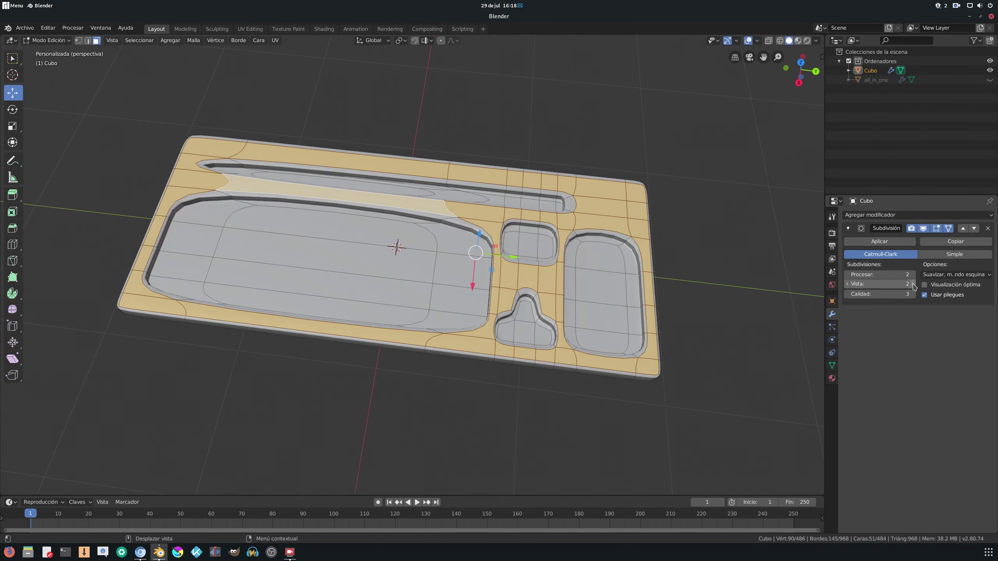
middle_click_drag(653, 203, 662, 219)
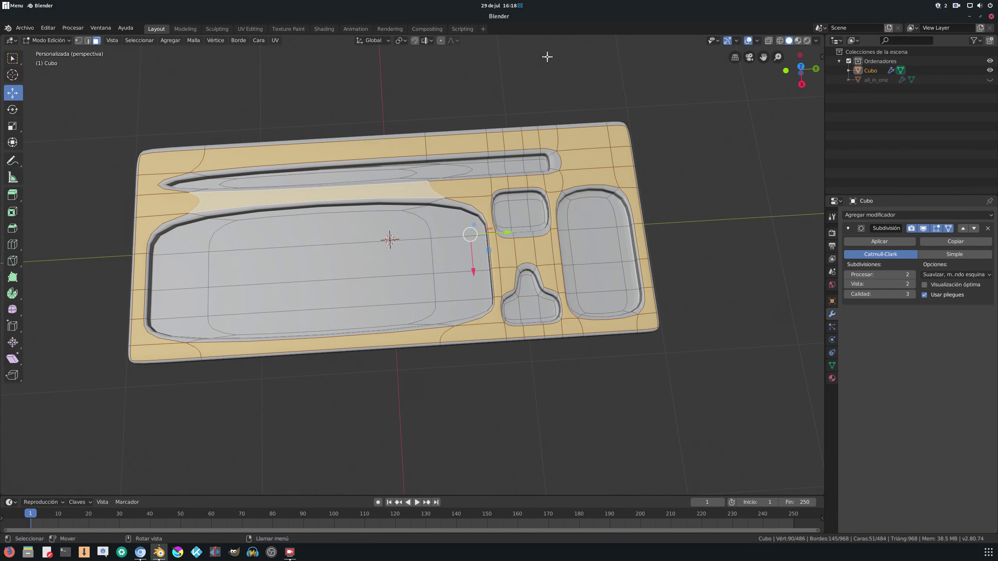
left_click(924, 229)
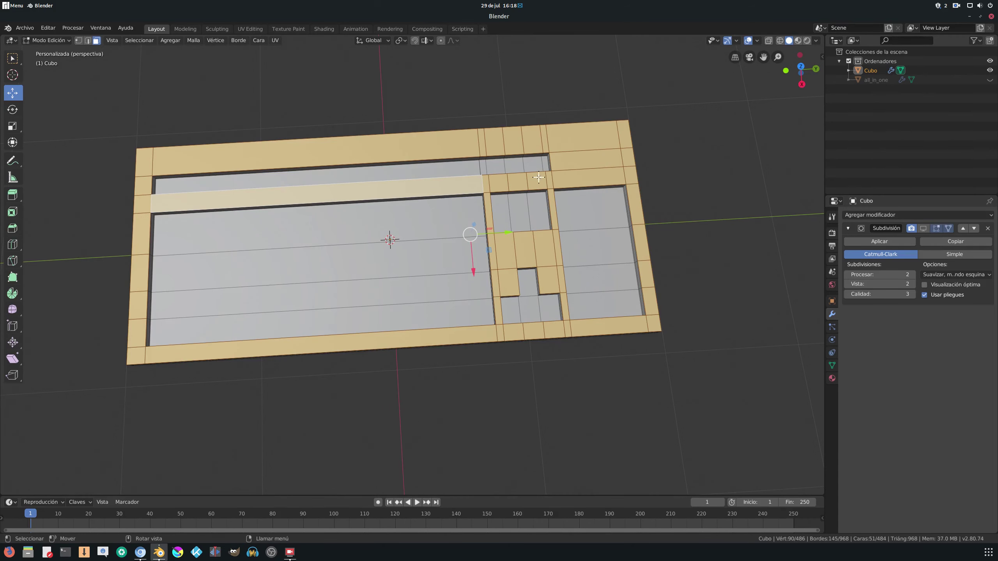
Step: Cut a vertical edge loop and slide it against the left recess wall
scroll(534, 183, "up", 1)
mouse_move(538, 205)
middle_mouse_down()
mouse_move(497, 167)
mouse_move(345, 191)
middle_mouse_up()
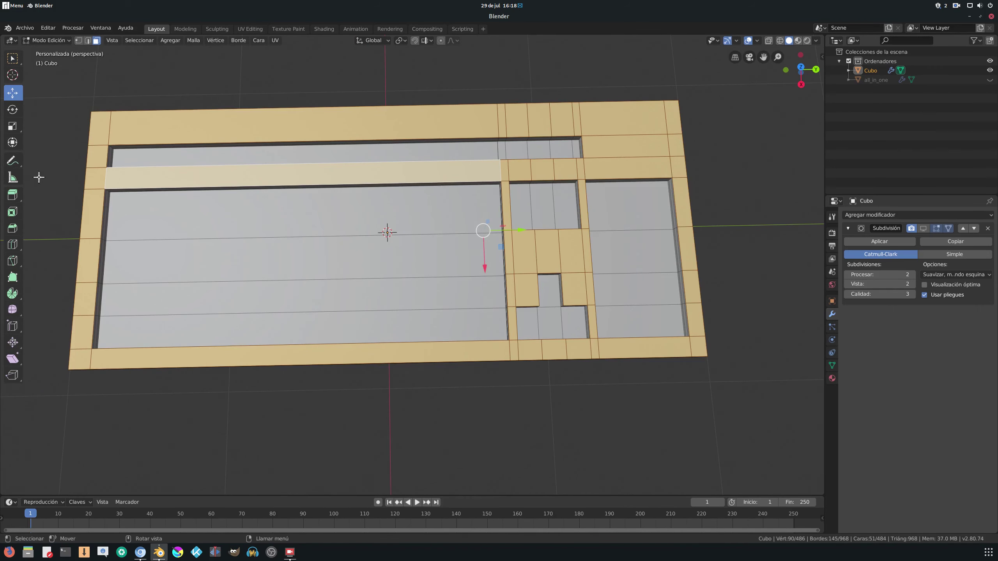
left_click(12, 244)
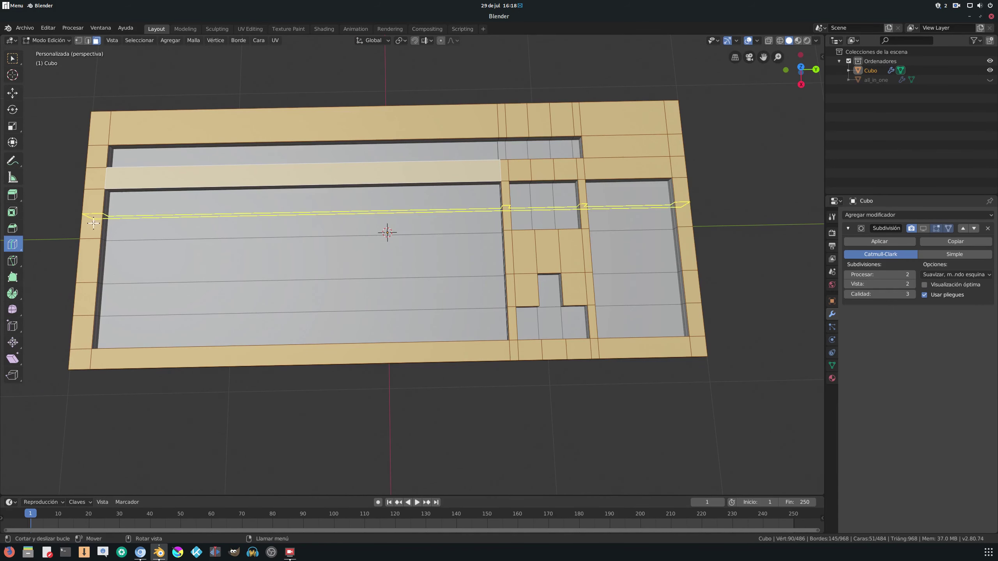
left_click(132, 184)
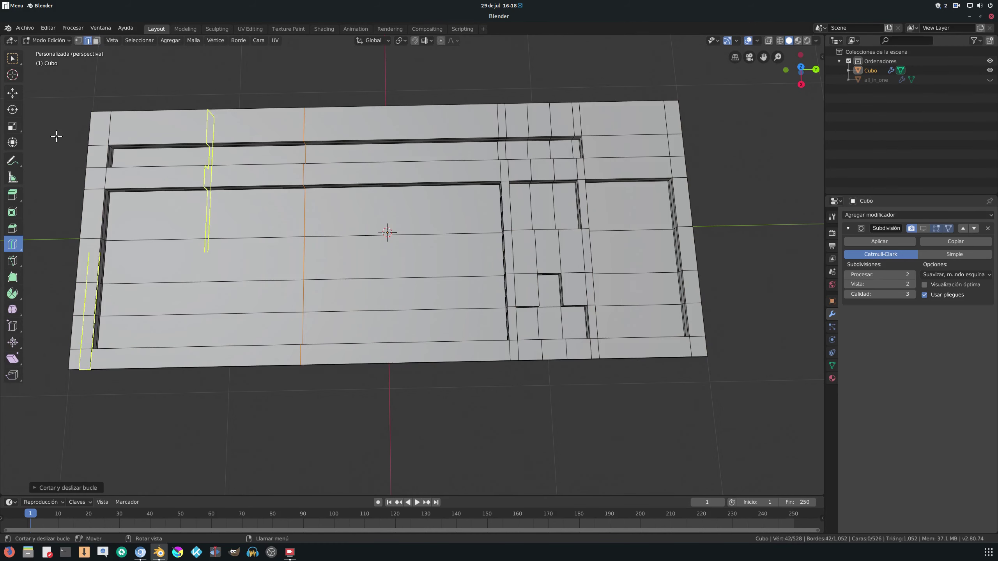
right_click(79, 126)
left_click(12, 93)
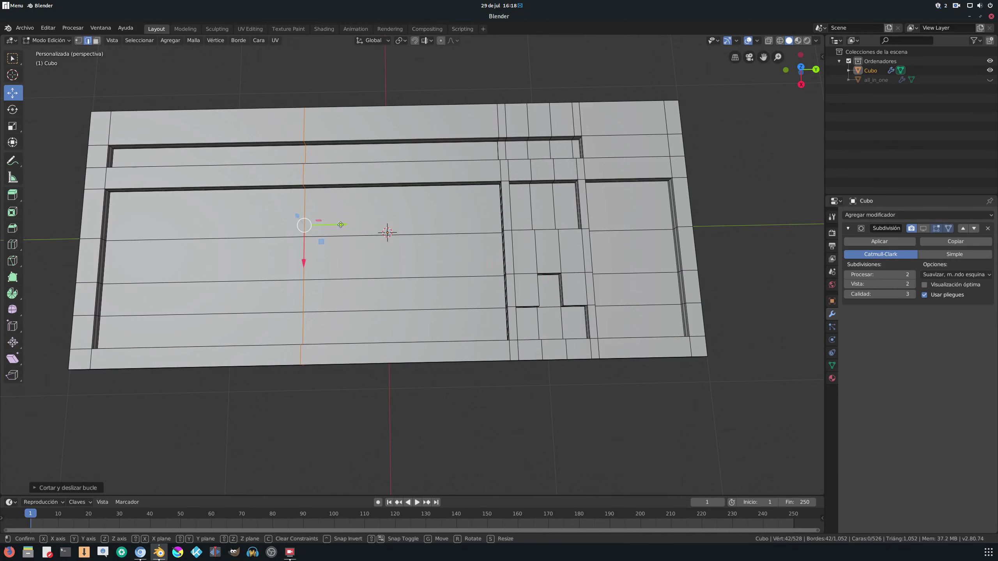
mouse_move(321, 225)
left_mouse_down()
mouse_move(136, 215)
mouse_move(144, 215)
left_mouse_up()
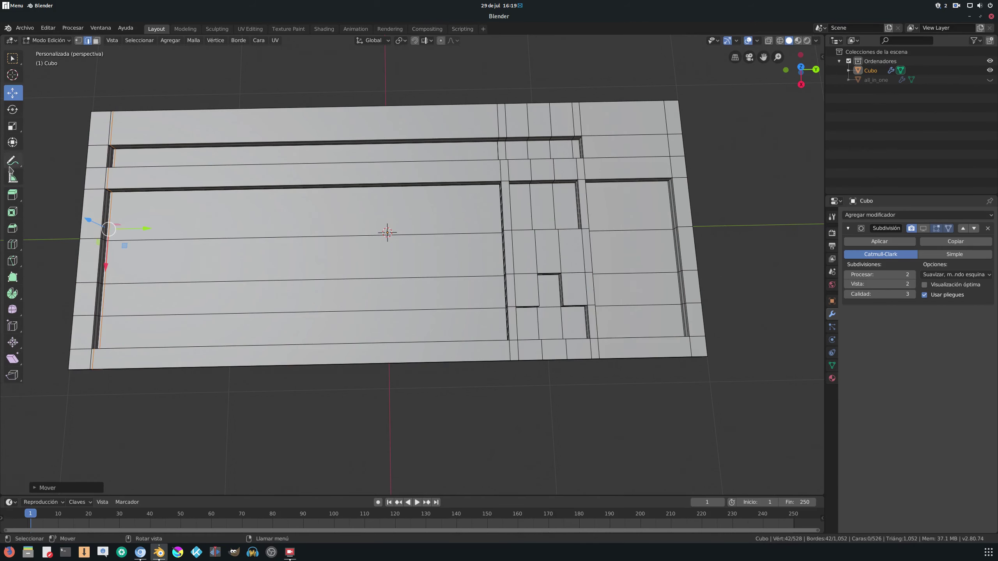
Step: Cut a second vertical loop and slide it against the main recess's right wall
left_click(13, 244)
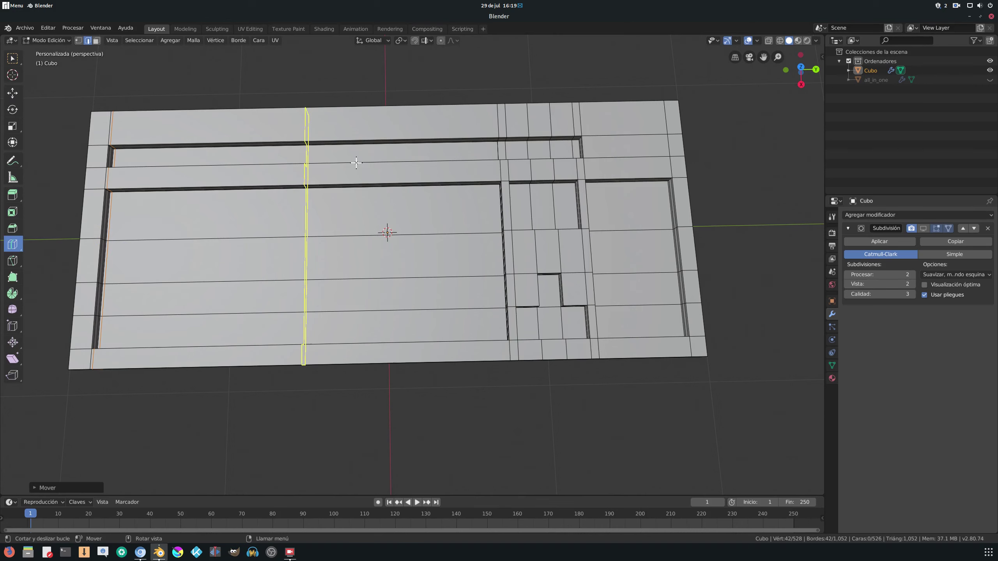
left_click(356, 162)
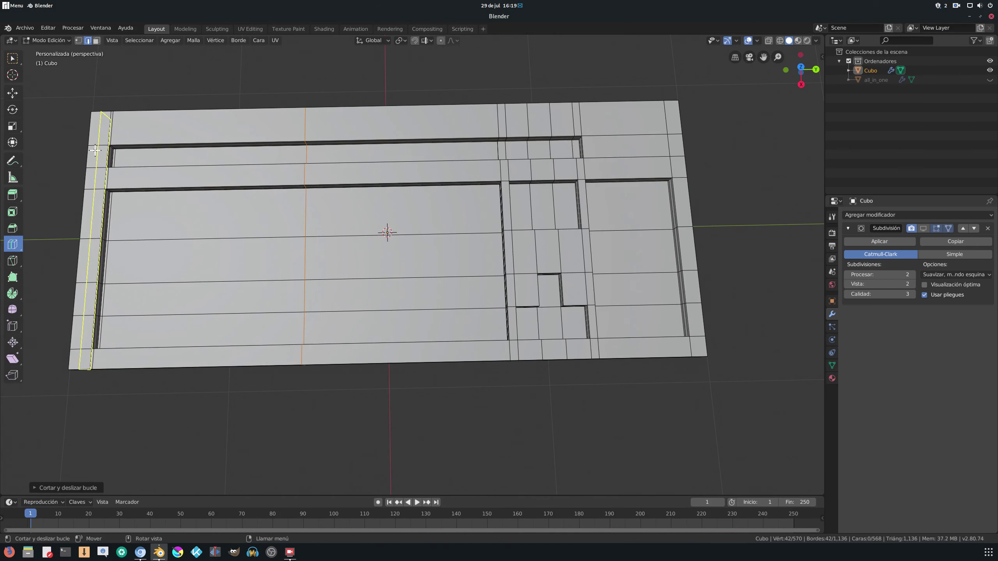
left_click(12, 92)
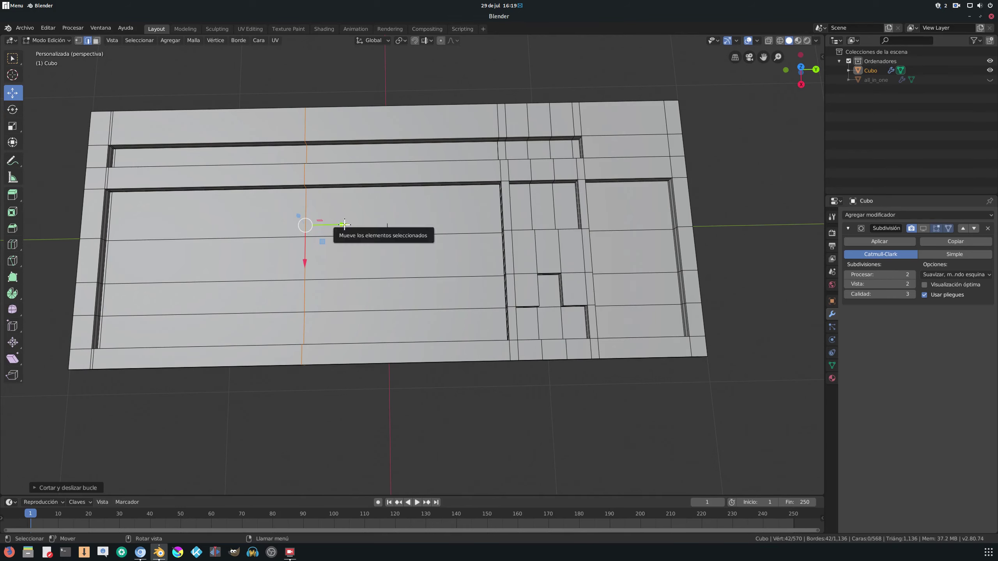
left_click_drag(341, 225, 534, 225)
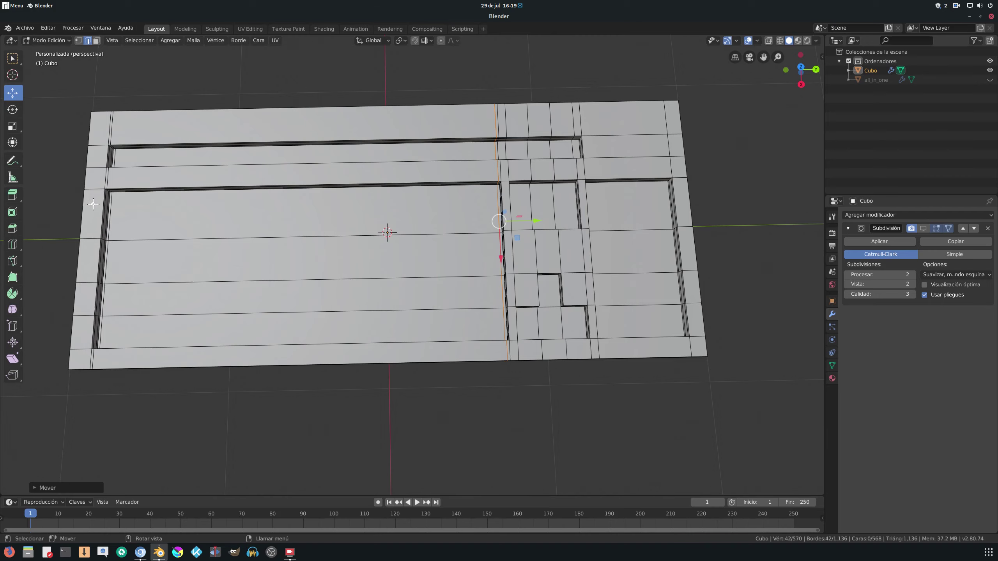
Step: Add a horizontal loop at the recesses' bottom edge, briefly previewing the smoothing in Edit Mode
left_click(12, 244)
left_click(113, 332)
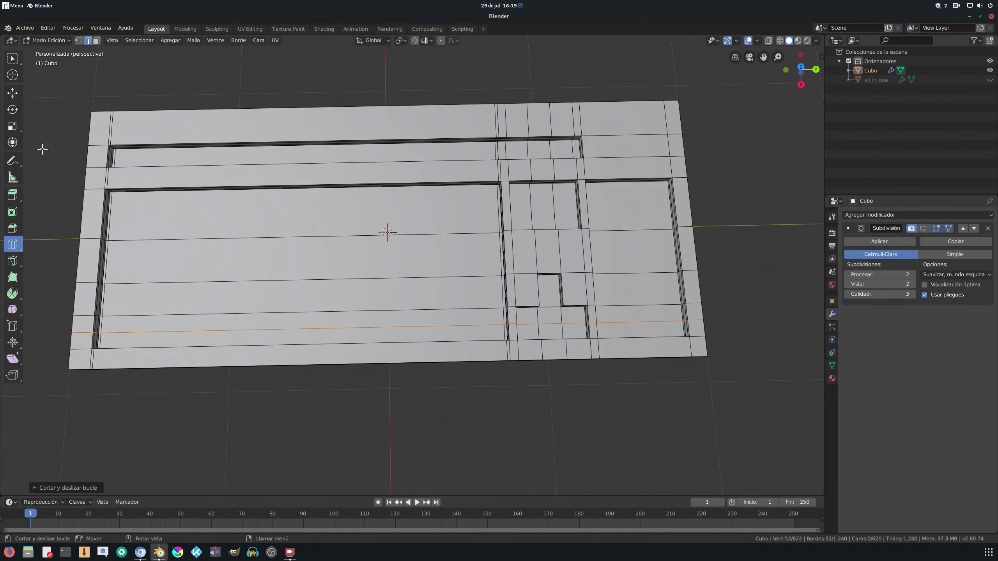
left_click(12, 94)
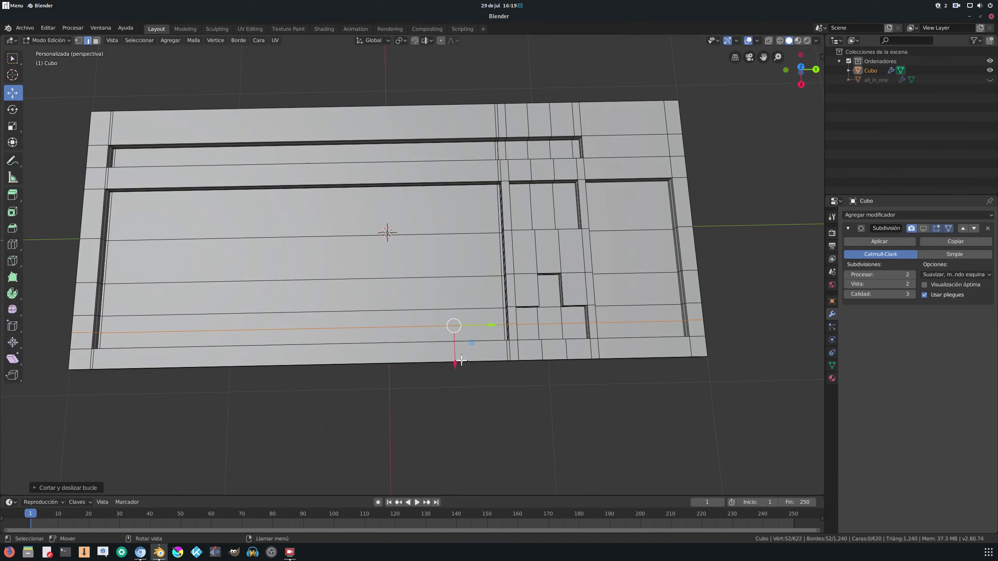
left_click_drag(455, 363, 456, 374)
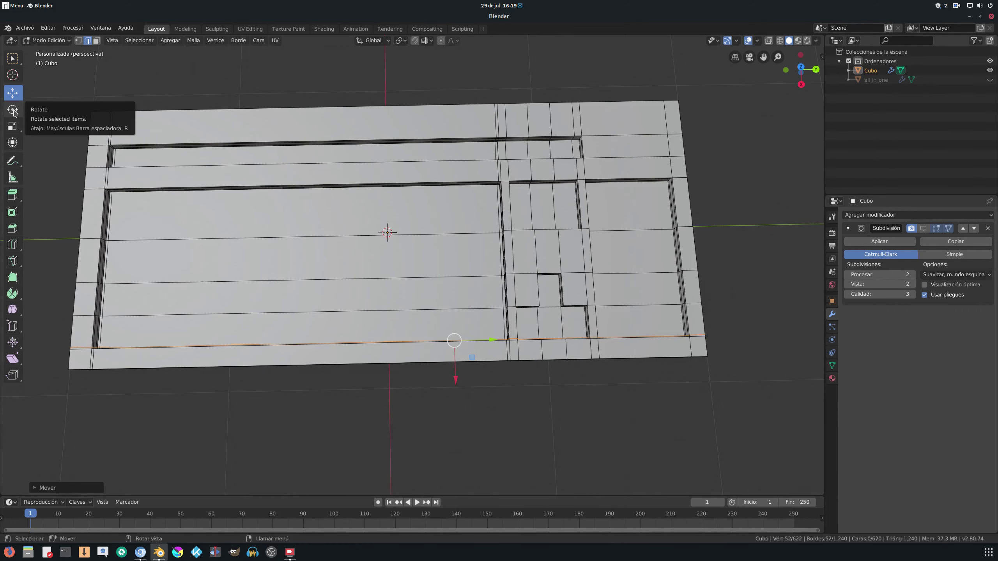
left_click(923, 228)
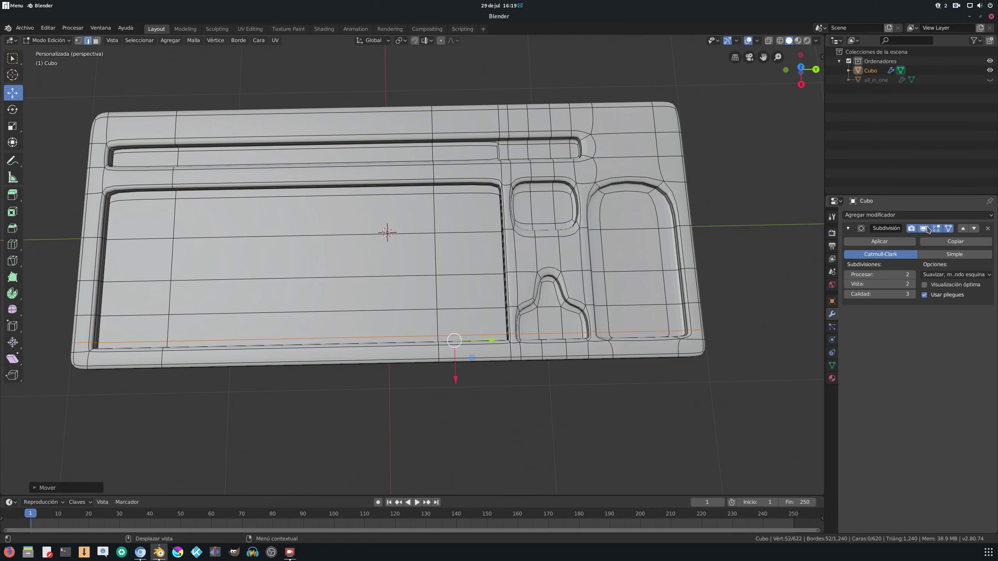
left_click(927, 230)
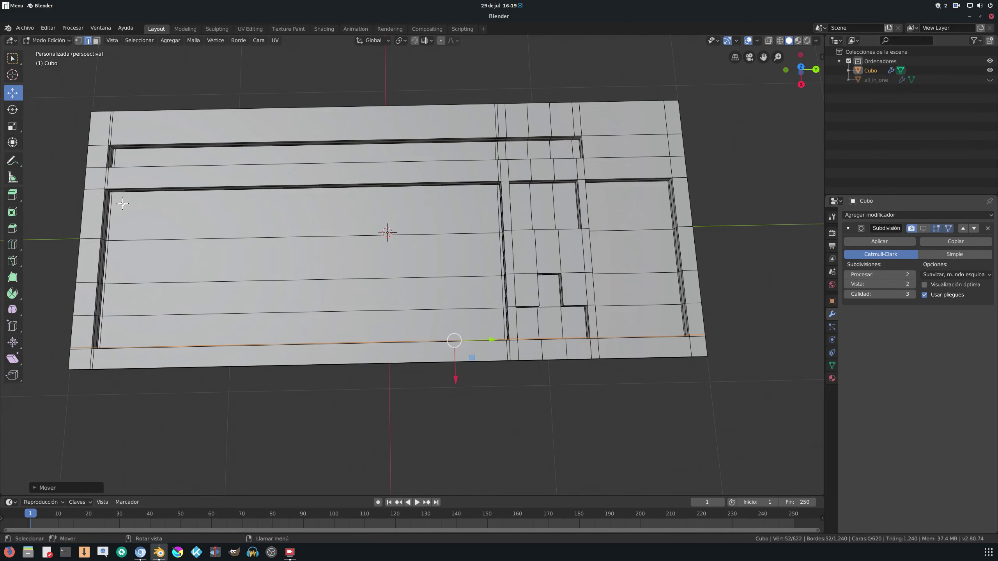
Step: Cut a horizontal loop and slide it up against the main recess's top edge
left_click(12, 244)
left_click_drag(115, 193, 20, 222)
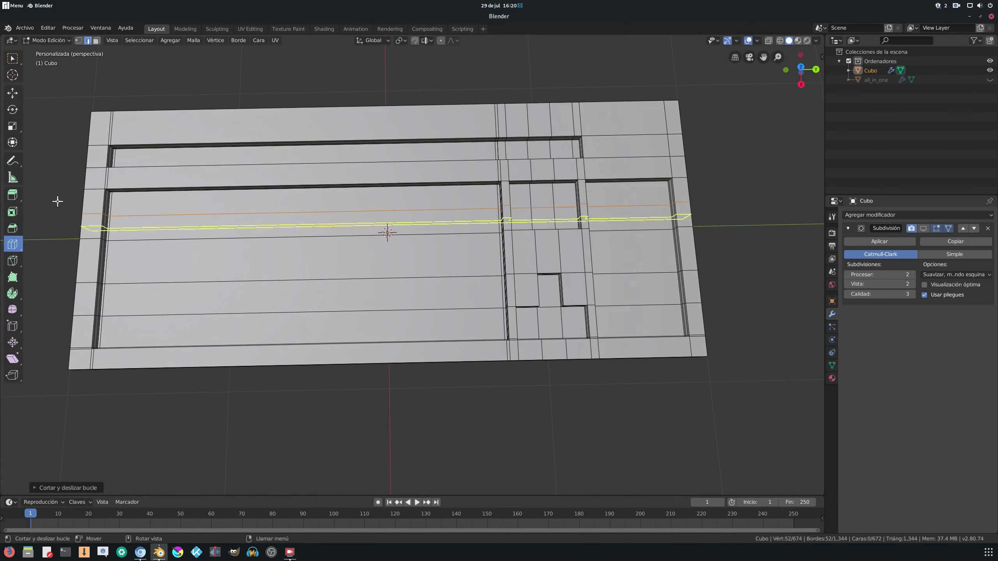
left_click(13, 93)
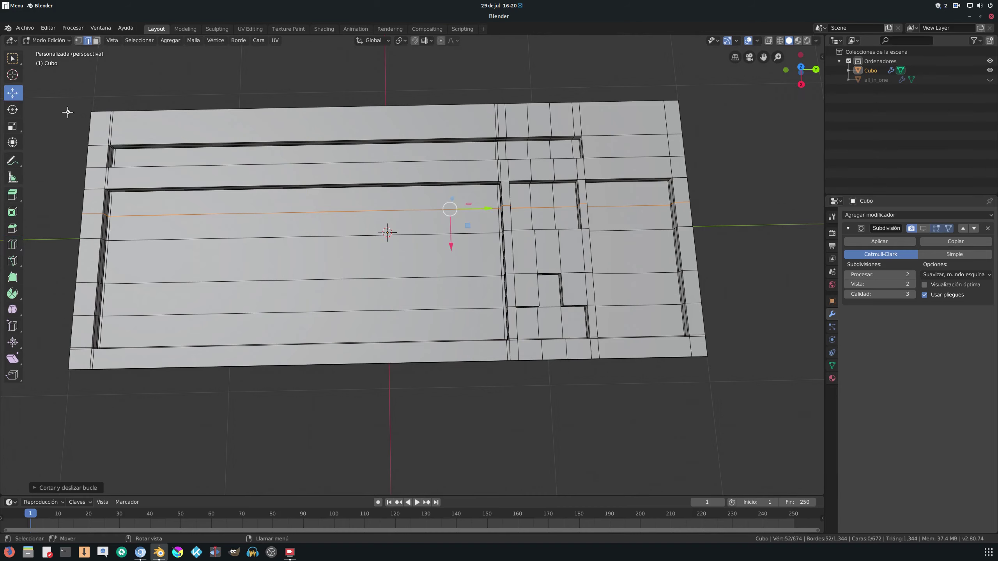
left_click_drag(455, 248, 447, 225)
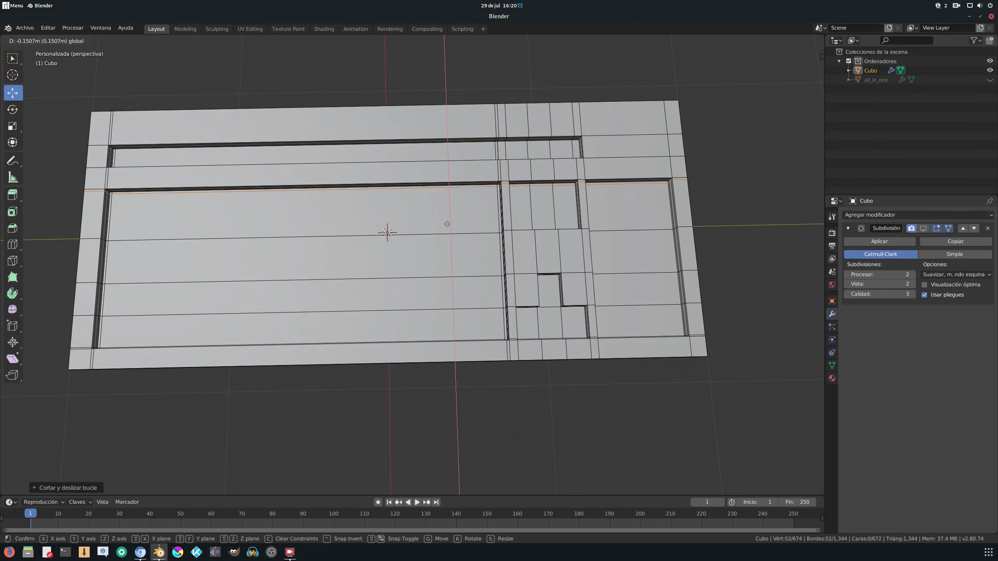
left_click_drag(447, 225, 448, 223)
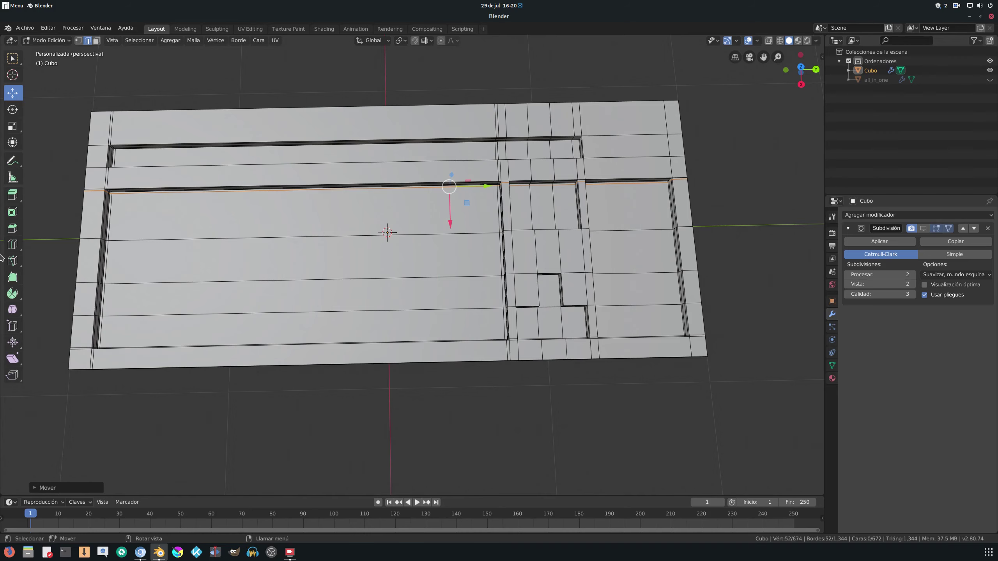
Step: Cut another horizontal loop near the top and slide it to the upper recess edge
left_click(12, 244)
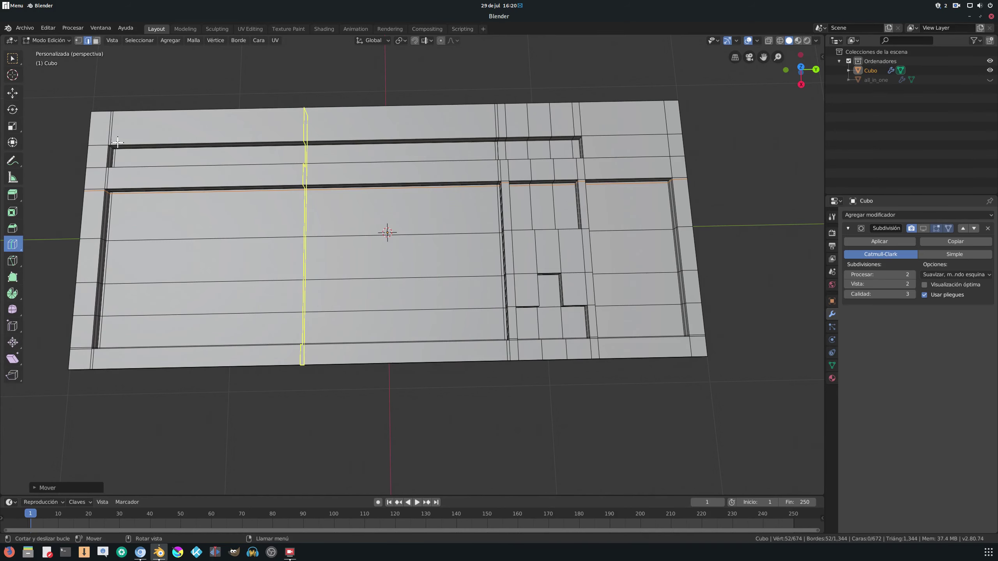
left_click(101, 155)
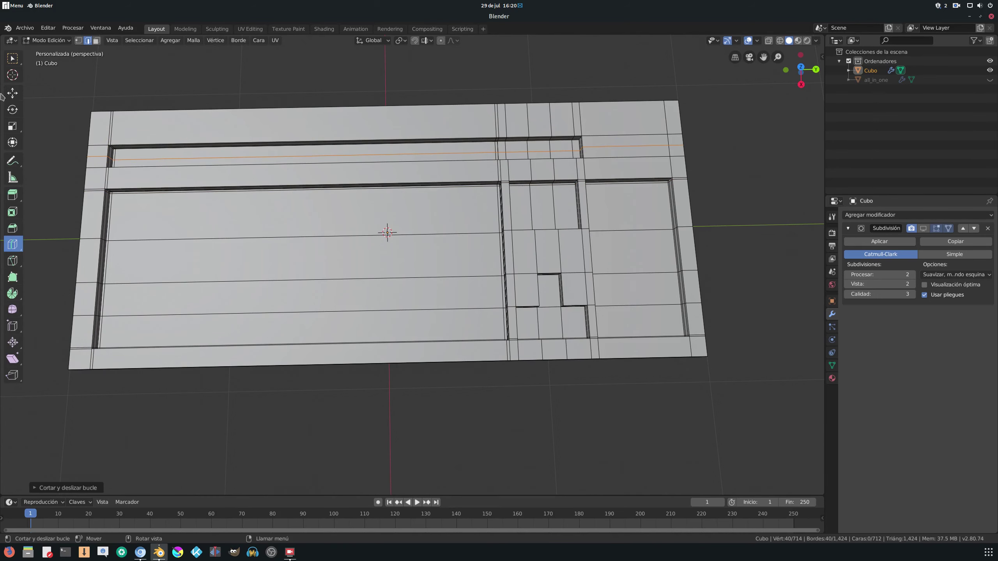
left_click(18, 97)
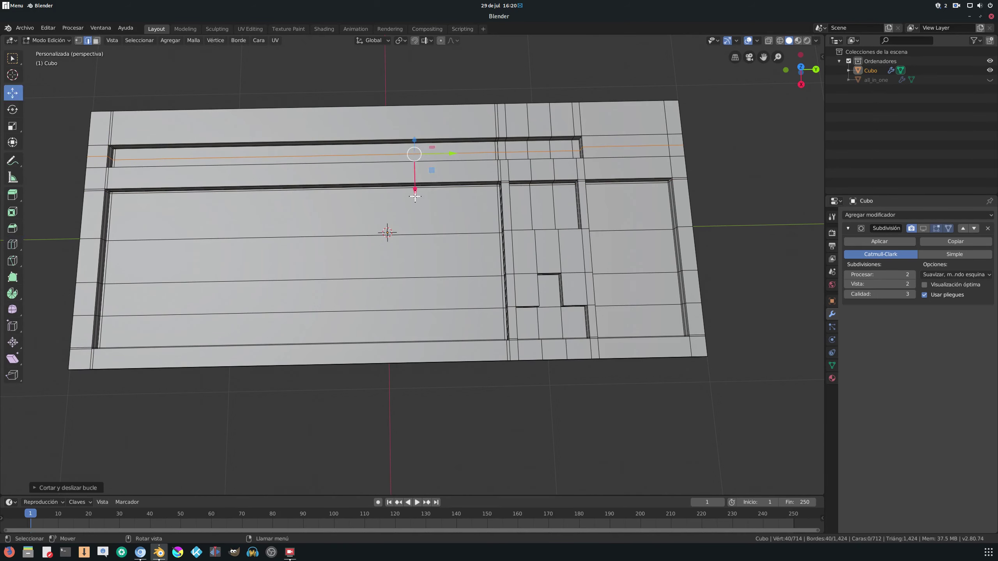
left_click_drag(415, 196, 414, 183)
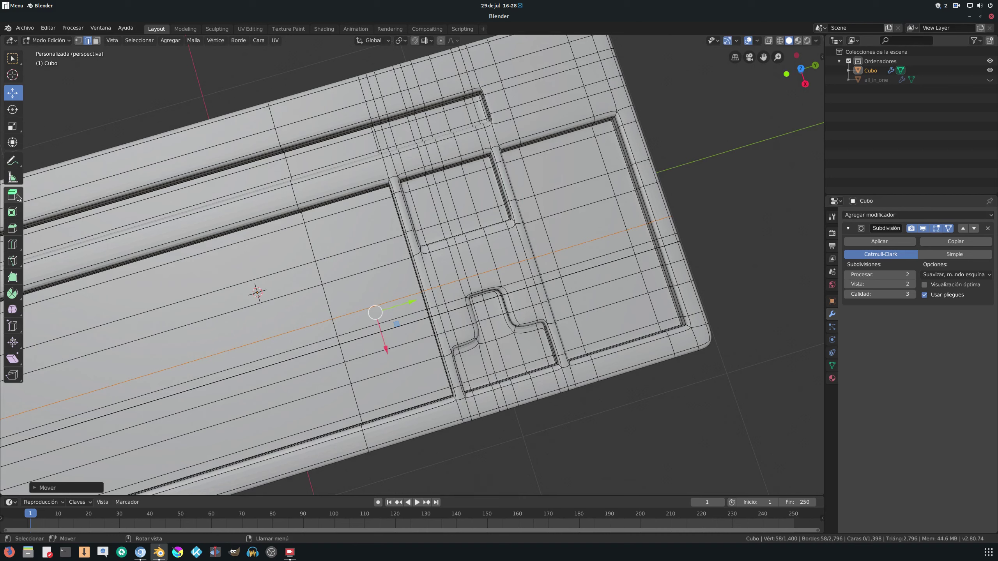
Step: Cut a loop across the lower recess area and nudge it slightly along X
left_click(21, 246)
left_click(12, 244)
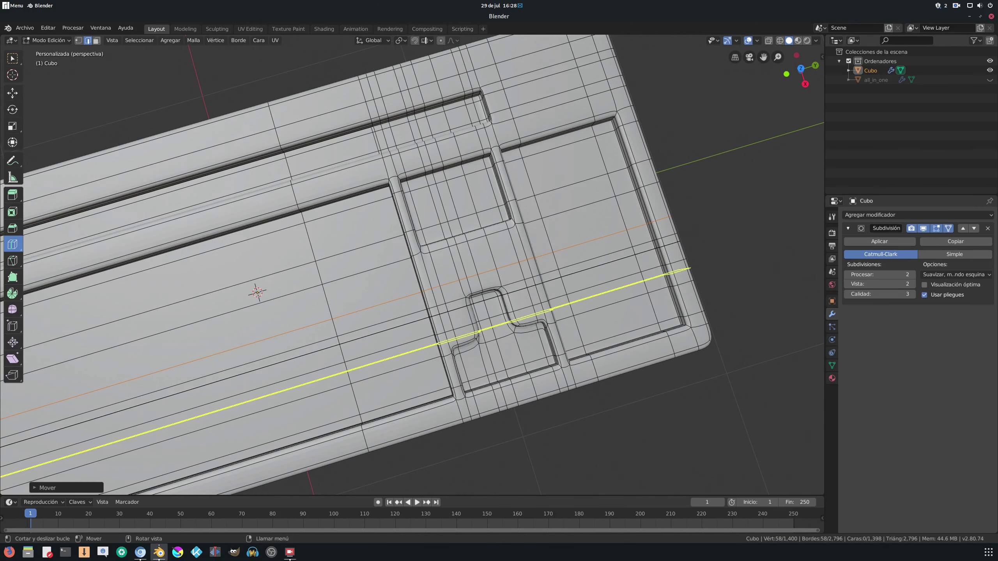
left_click(346, 372)
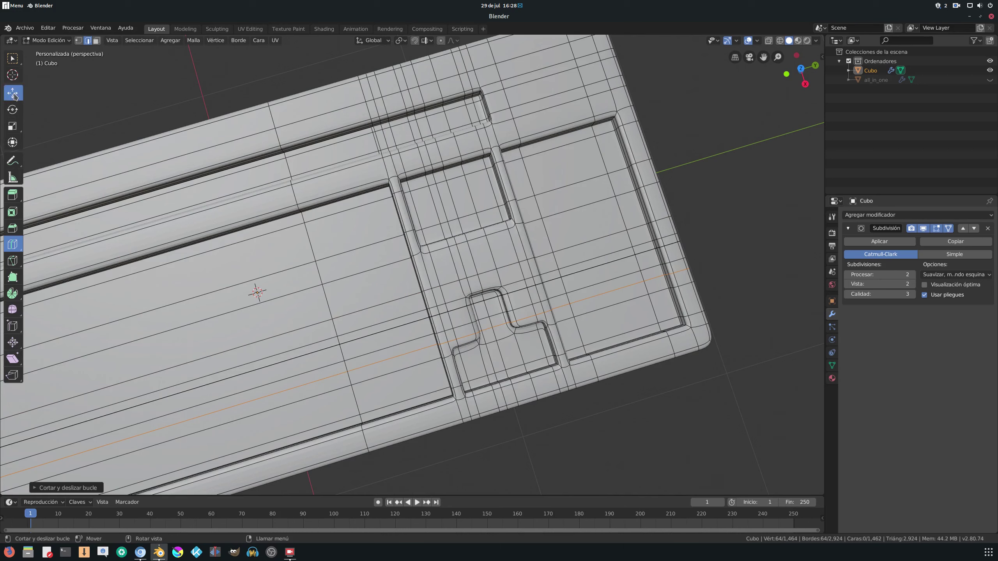
left_click(13, 95)
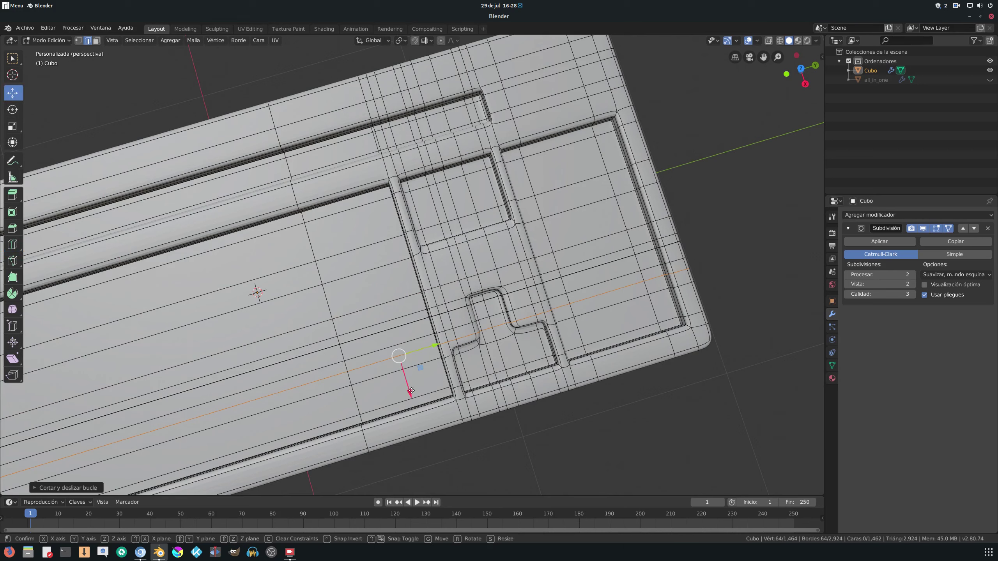
left_click_drag(409, 394, 418, 394)
middle_click_drag(418, 394, 471, 310)
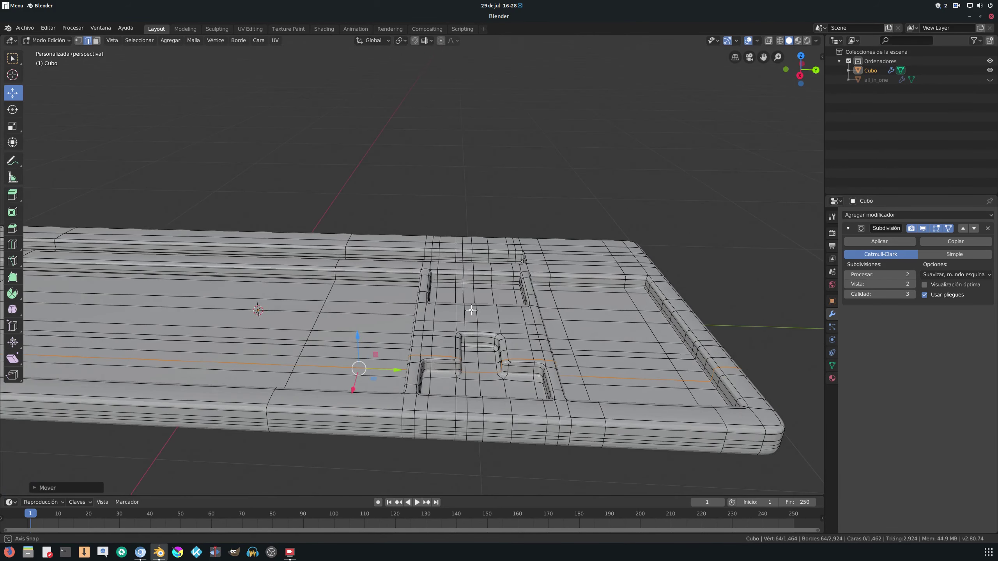
scroll(471, 311, "down", 2)
scroll(471, 313, "down", 2)
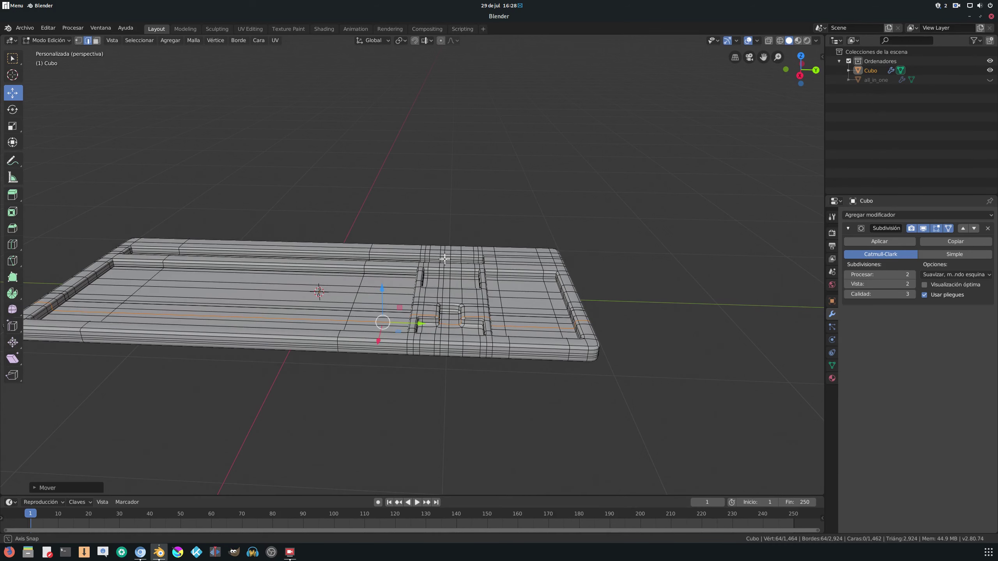
middle_click_drag(457, 247, 456, 296)
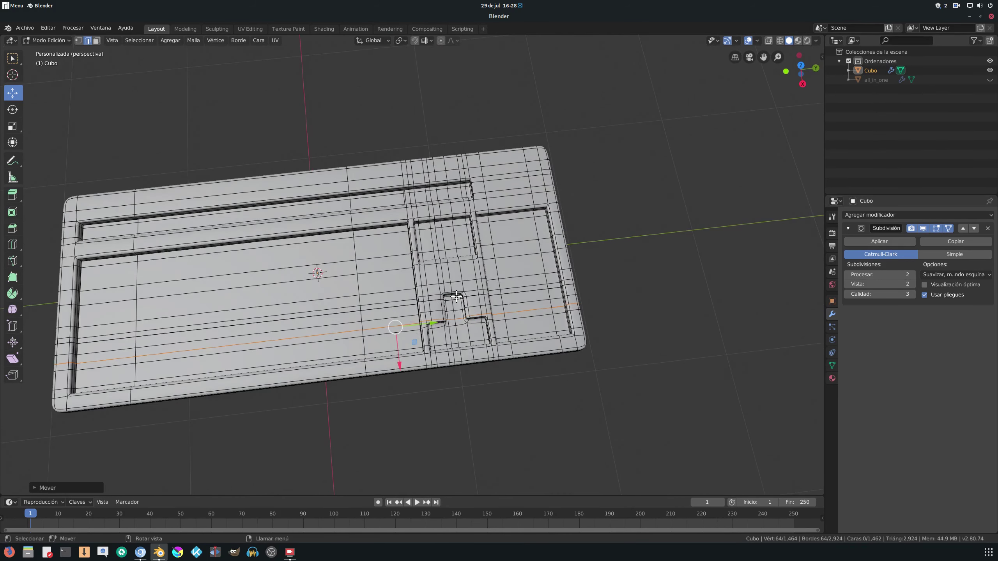
Step: Deselect all and return the keyboard base to Object Mode
key("alt+a")
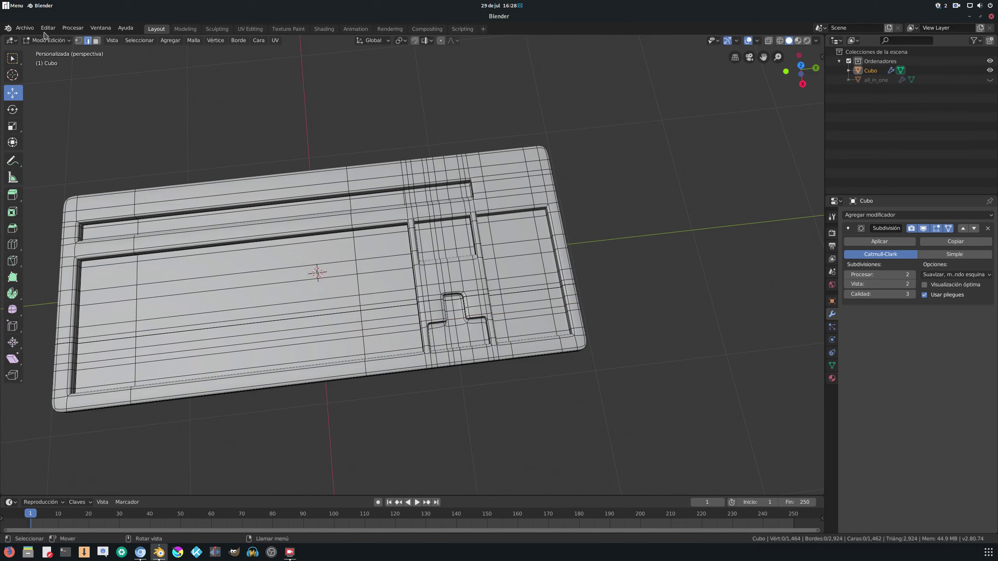
left_click(50, 40)
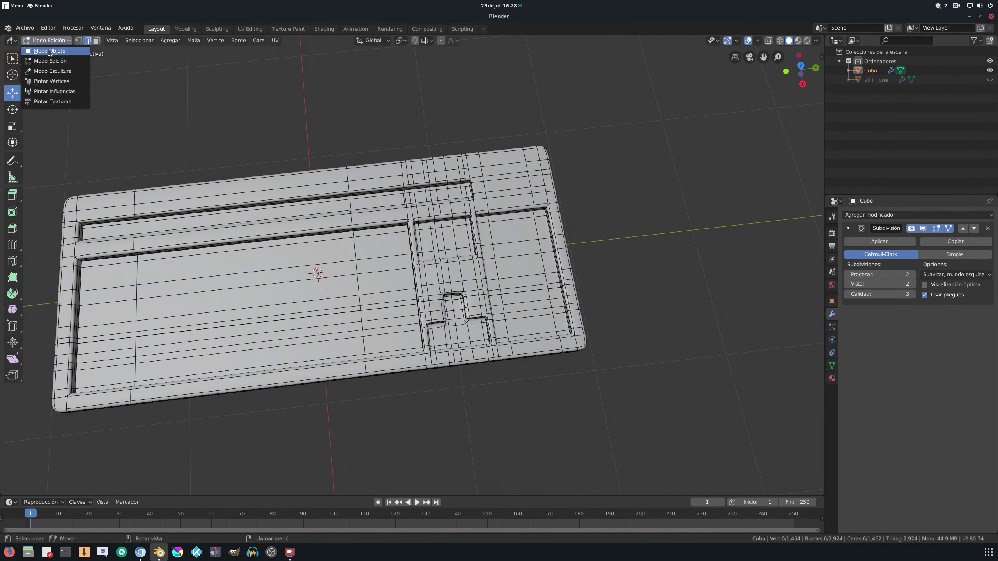
left_click(50, 50)
middle_click_drag(117, 118, 161, 134)
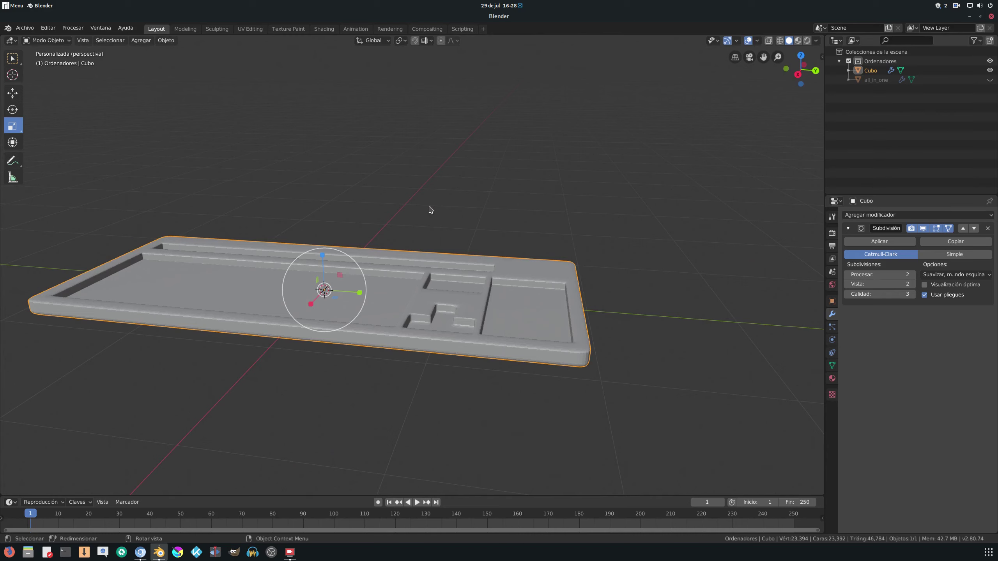
Step: Apply Shade Smooth to the keyboard base and inspect its rounded recesses
left_click(165, 40)
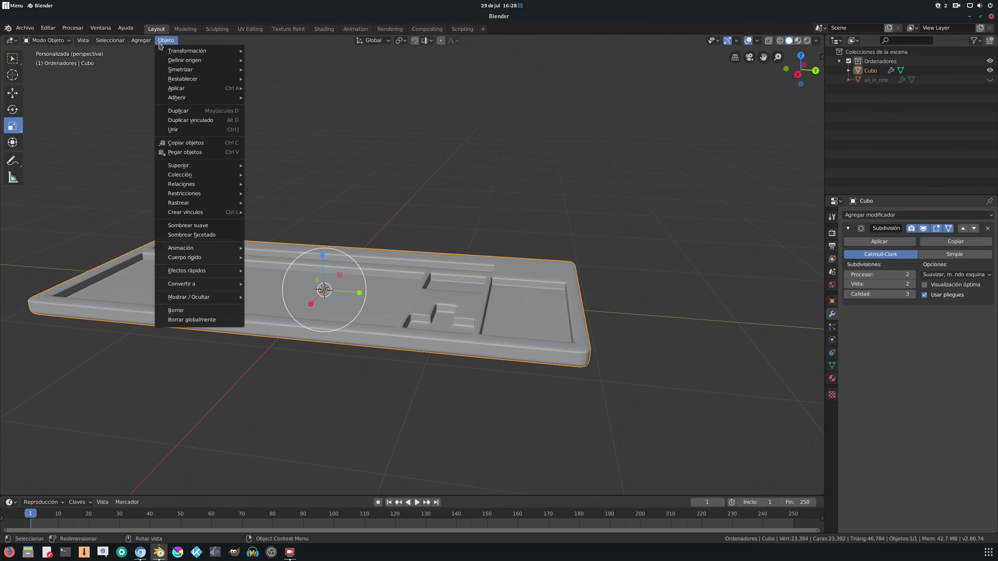
left_click(182, 225)
mouse_move(342, 307)
middle_mouse_down()
mouse_move(458, 290)
mouse_move(396, 318)
mouse_move(500, 306)
mouse_move(513, 273)
middle_mouse_up()
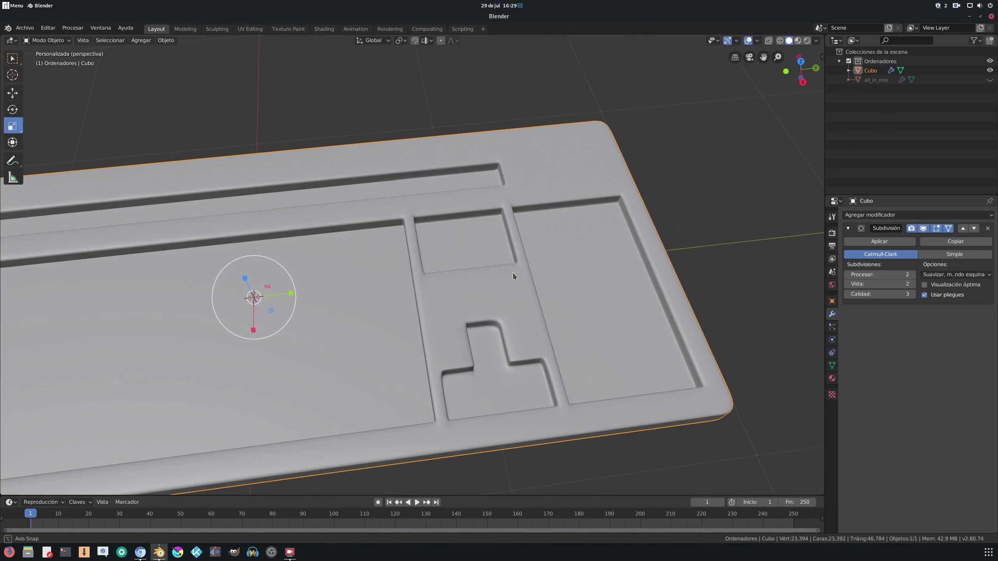
middle_click_drag(418, 249, 392, 270)
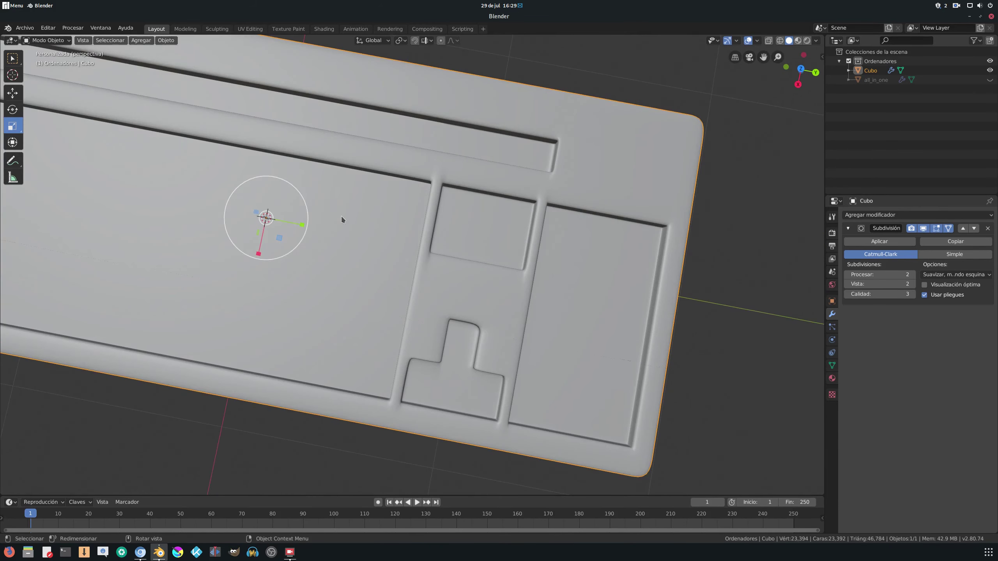
scroll(342, 216, "down", 3)
scroll(347, 218, "down", 2)
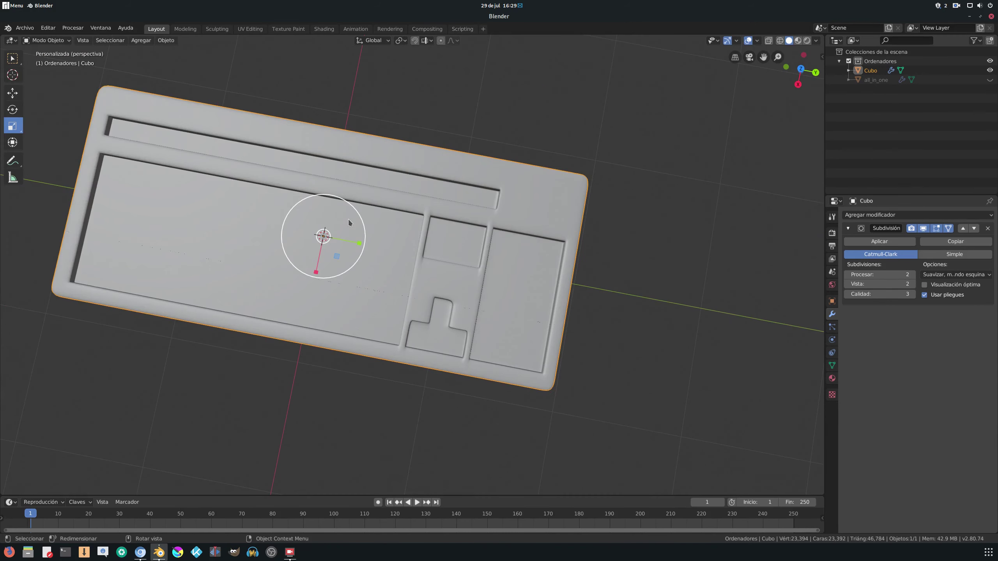
scroll(350, 219, "up", 1)
scroll(351, 218, "up", 1)
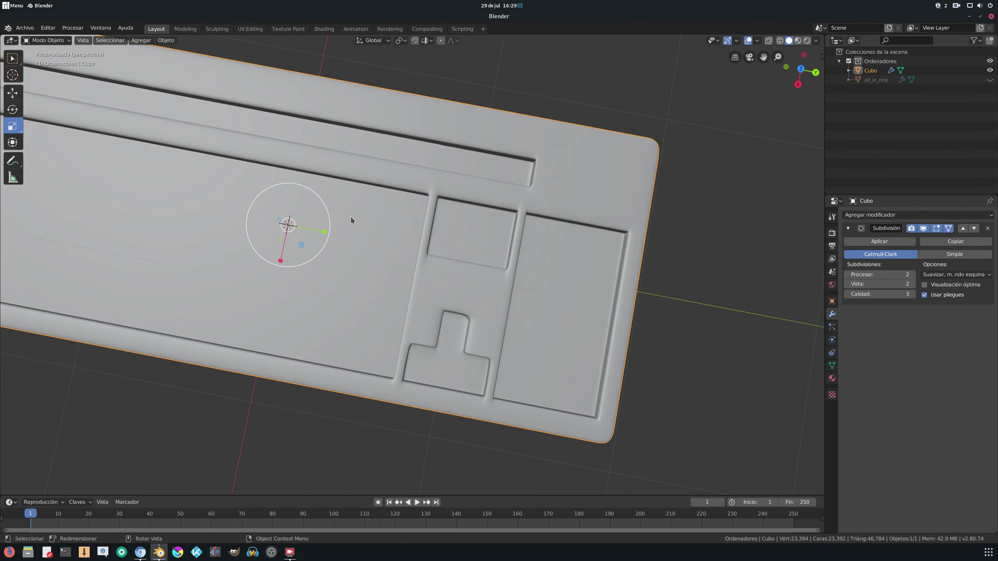
mouse_move(236, 181)
middle_mouse_down()
mouse_move(279, 198)
mouse_move(288, 183)
middle_mouse_up()
Step: Enter Edit Mode on the keyboard and zoom onto the arrow-key recess
left_click(46, 41)
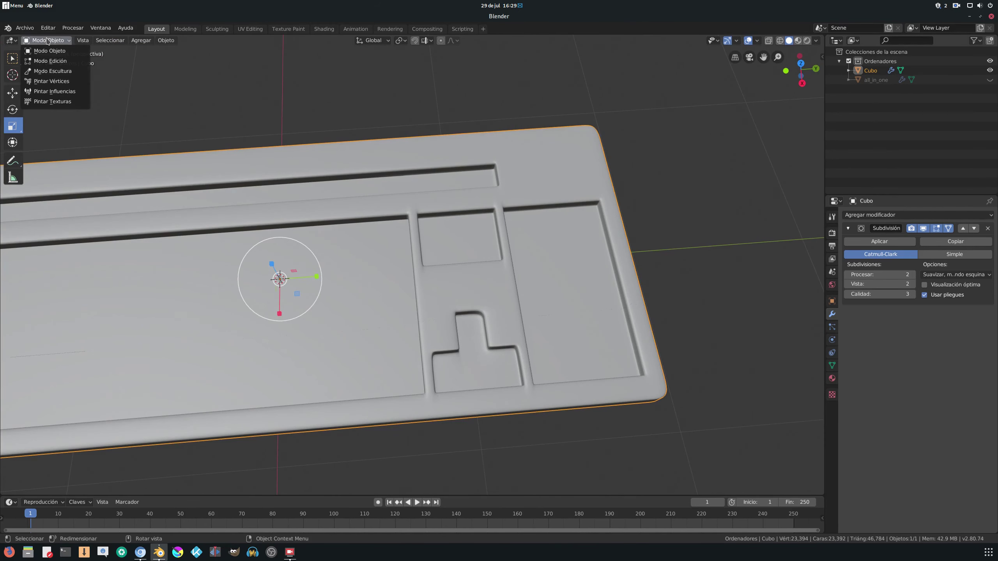
left_click(51, 61)
middle_click_drag(327, 189, 371, 236)
scroll(520, 328, "up", 3)
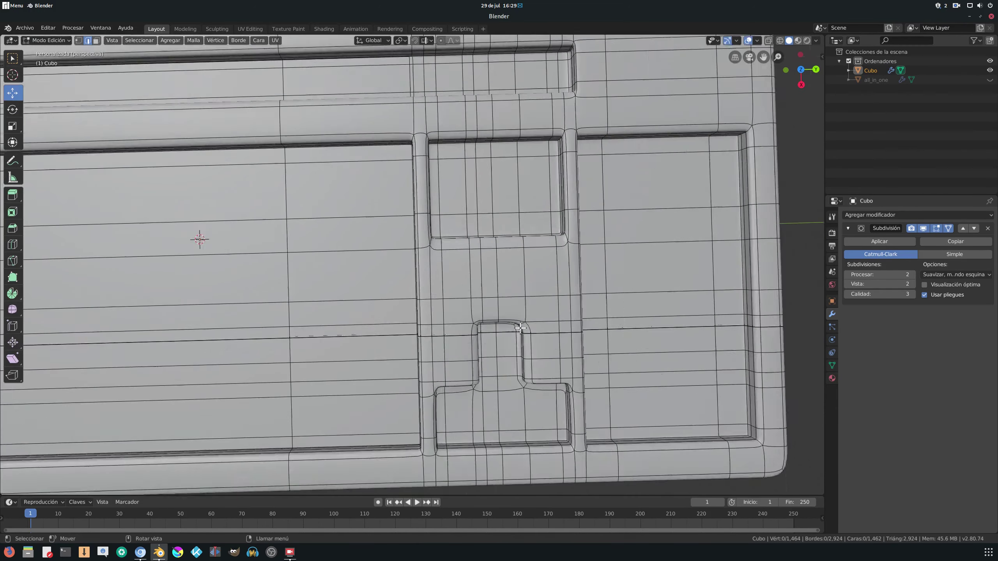
scroll(545, 323, "up", 1)
mouse_move(545, 323)
middle_mouse_down()
mouse_move(552, 285)
mouse_move(545, 334)
middle_mouse_up()
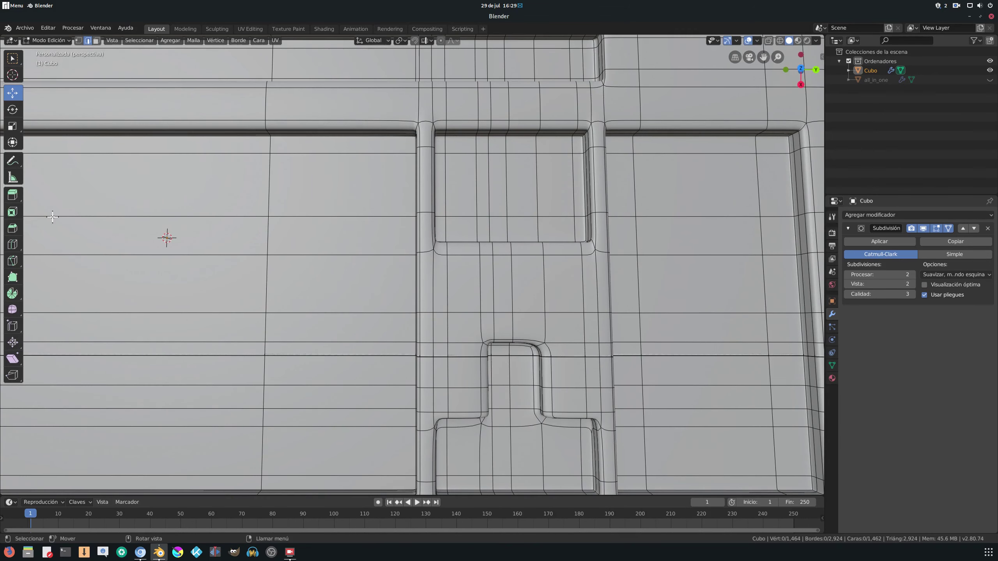
Step: Cut a vertical edge loop through the arrow-key recess and slide it slightly right
left_click(12, 245)
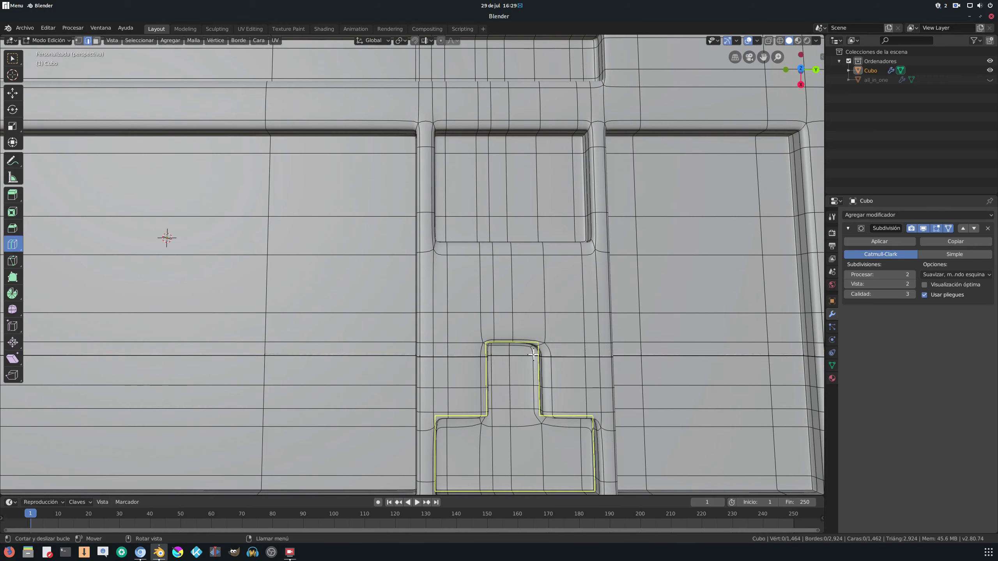
left_click(534, 332)
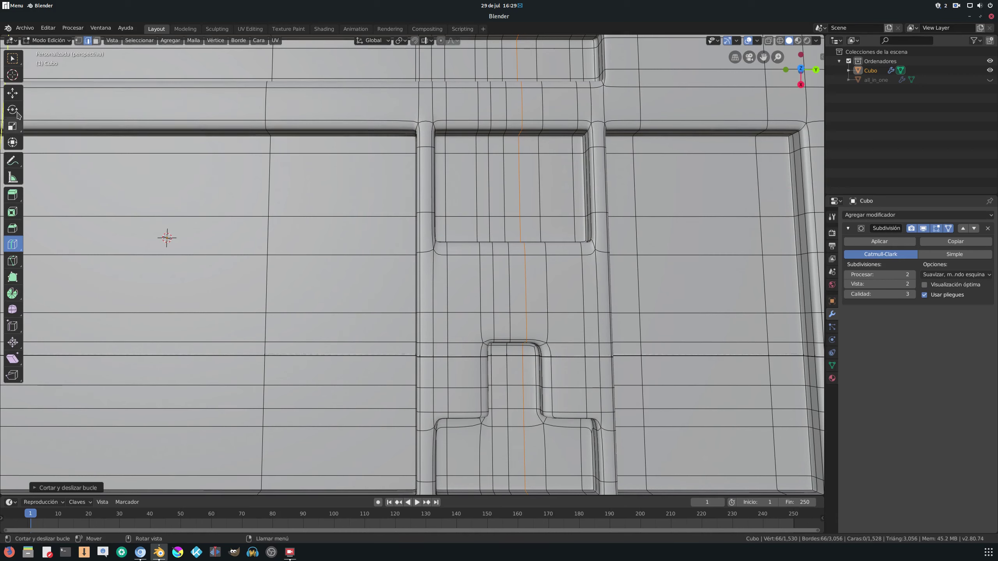
left_click(12, 93)
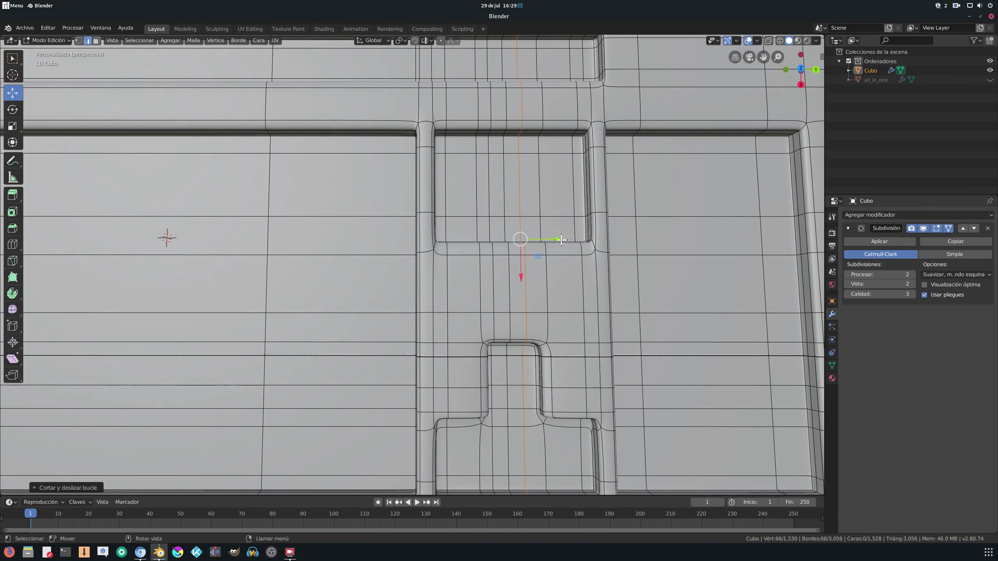
left_click_drag(557, 239, 570, 237)
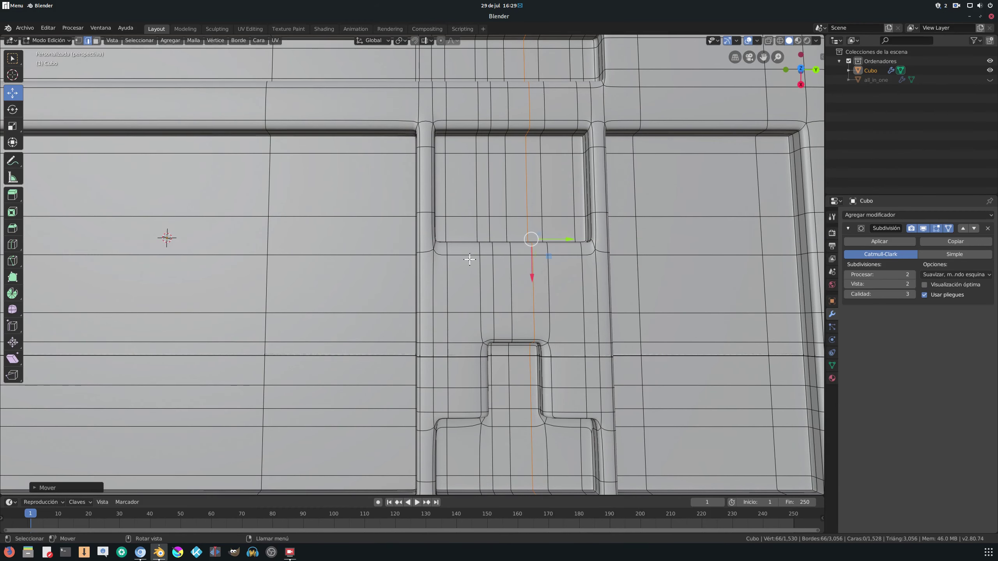
left_click(53, 41)
Step: Return to Object Mode and orbit around the finished keyboard base
left_click(55, 52)
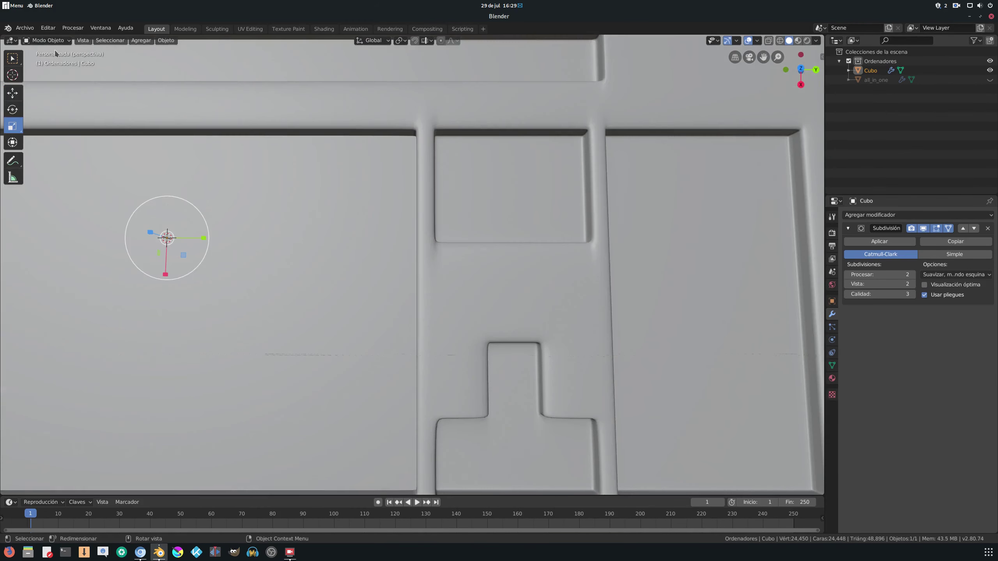
scroll(348, 247, "down", 6)
mouse_move(367, 265)
middle_mouse_down()
mouse_move(379, 224)
mouse_move(388, 278)
middle_mouse_up()
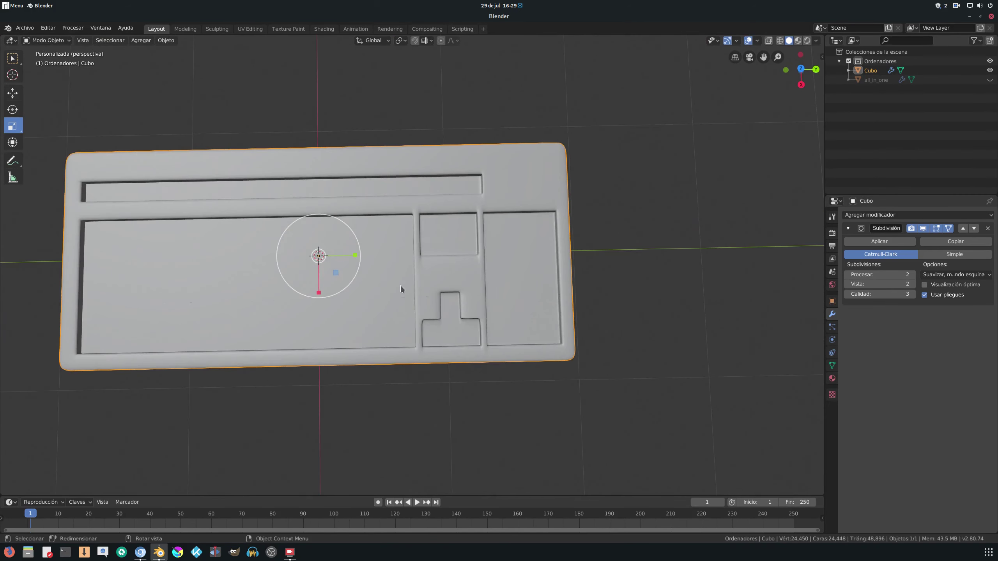
scroll(403, 287, "up", 3)
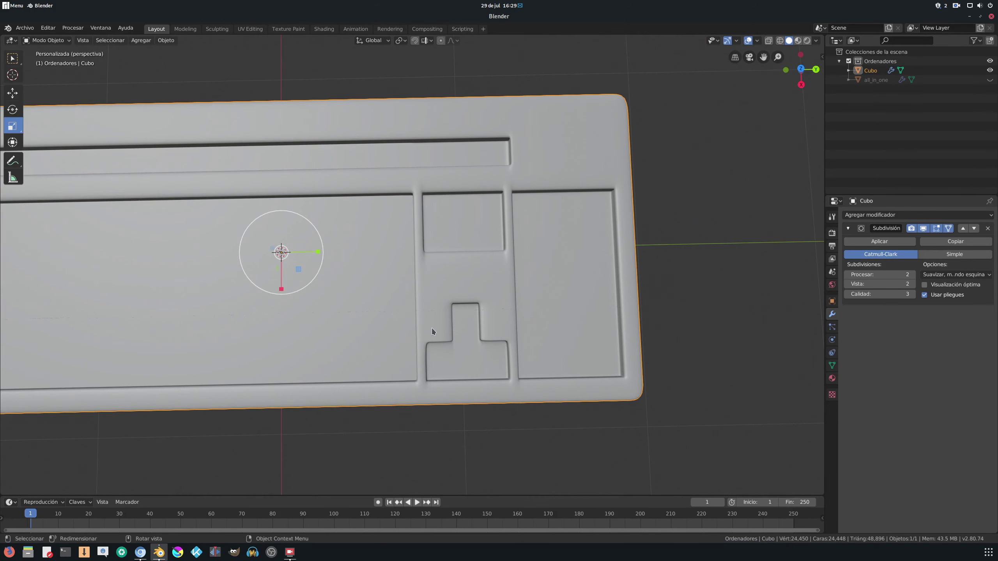
scroll(436, 328, "down", 2)
mouse_move(433, 323)
middle_mouse_down()
mouse_move(440, 283)
mouse_move(500, 279)
mouse_move(521, 319)
mouse_move(499, 325)
mouse_move(447, 277)
mouse_move(379, 290)
mouse_move(388, 266)
middle_mouse_up()
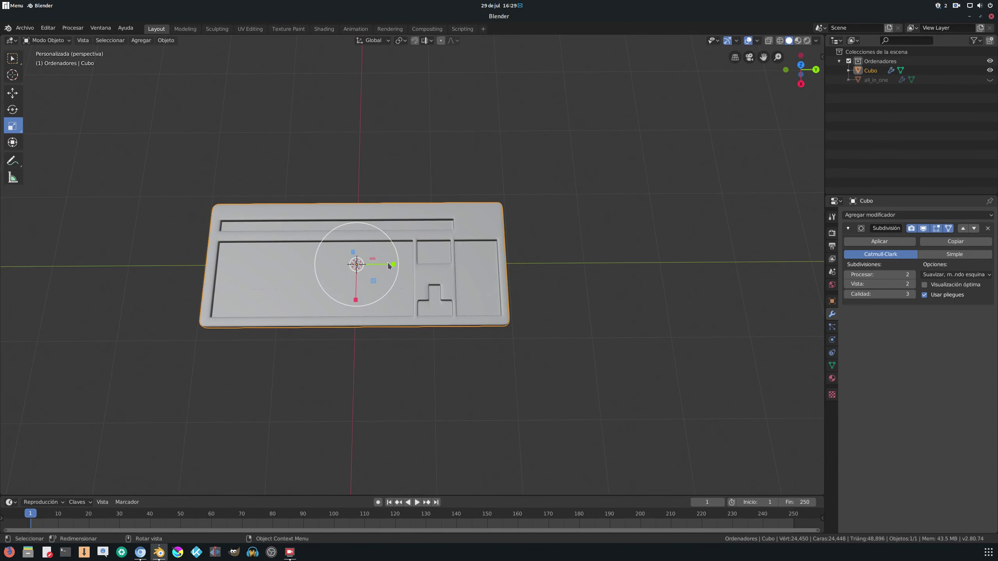
scroll(367, 263, "up", 3)
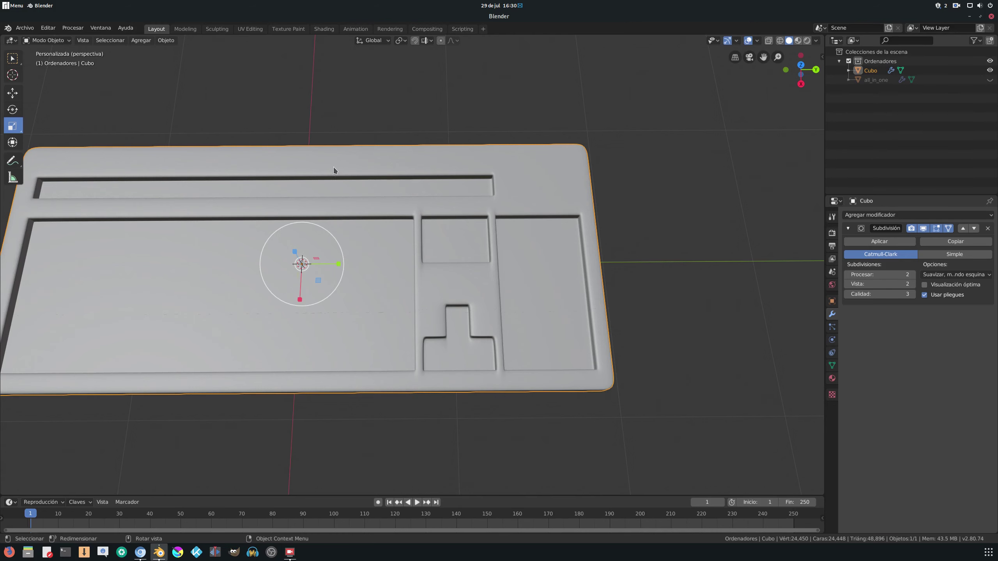
scroll(334, 170, "down", 2)
middle_click_drag(334, 236, 336, 244)
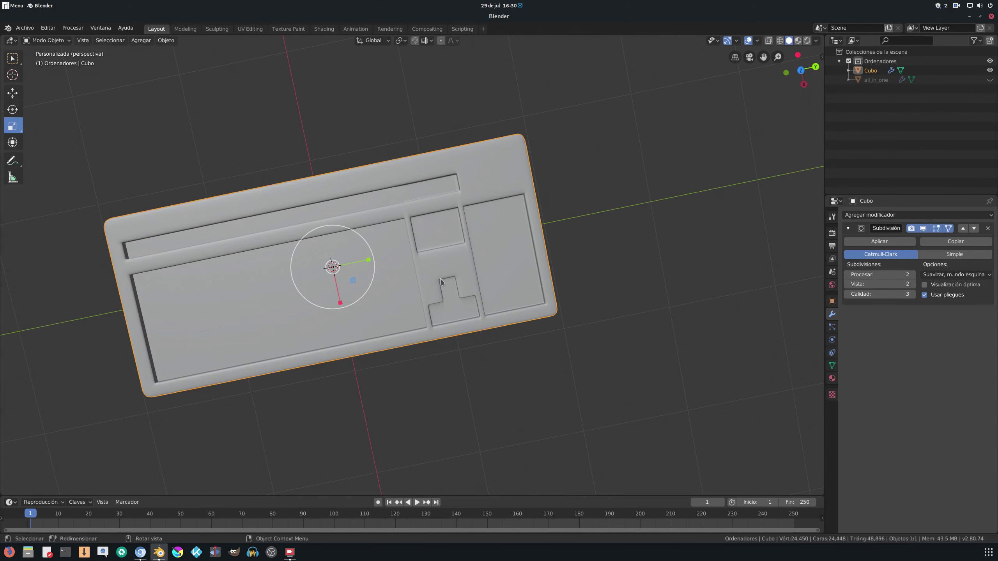
mouse_move(147, 51)
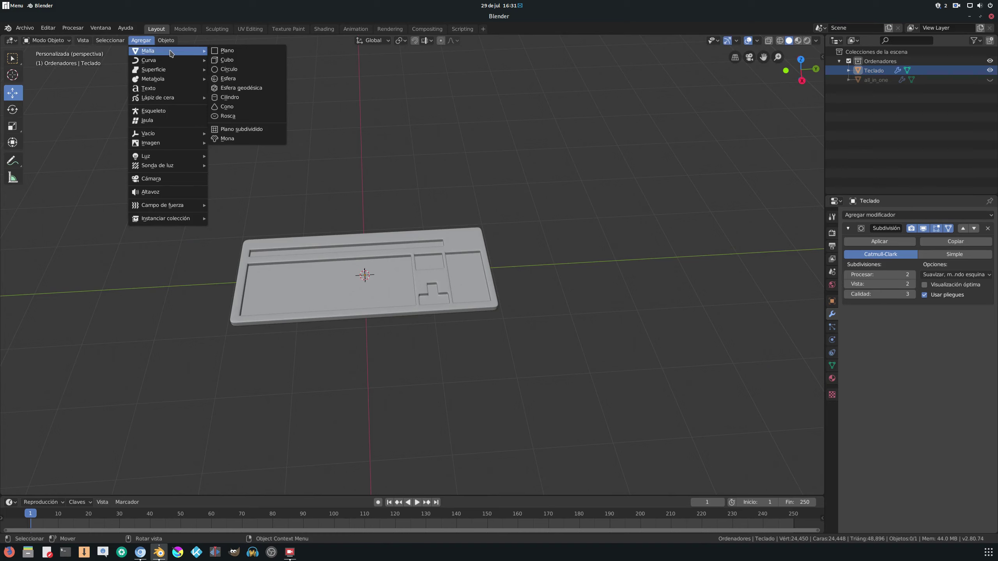
Step: Add a cube and move it along X to the right of the Teclado keyboard
left_click(227, 60)
mouse_move(337, 169)
middle_mouse_down()
mouse_move(383, 127)
mouse_move(405, 139)
middle_mouse_up()
middle_click_drag(463, 185, 494, 332)
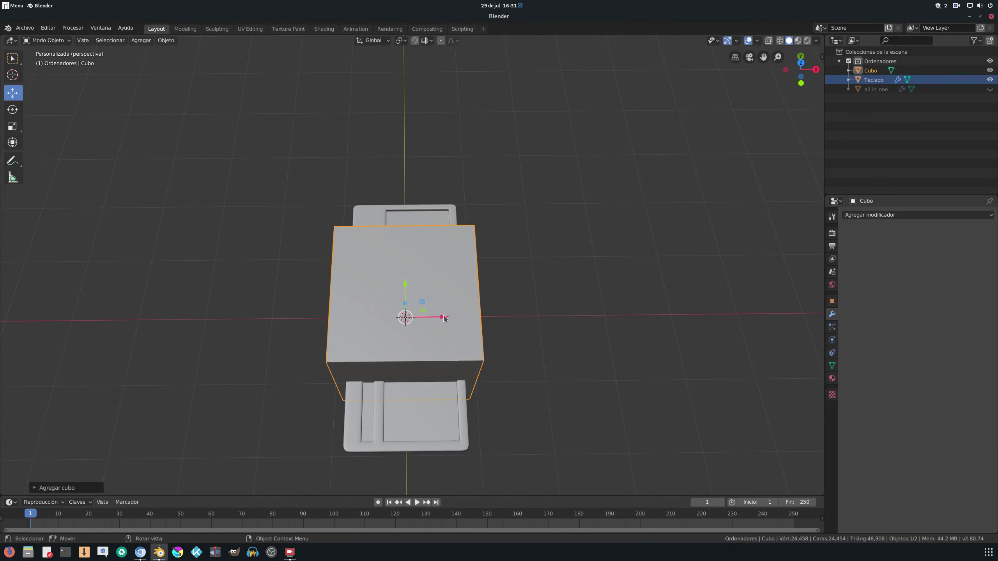
left_click_drag(444, 318, 590, 318)
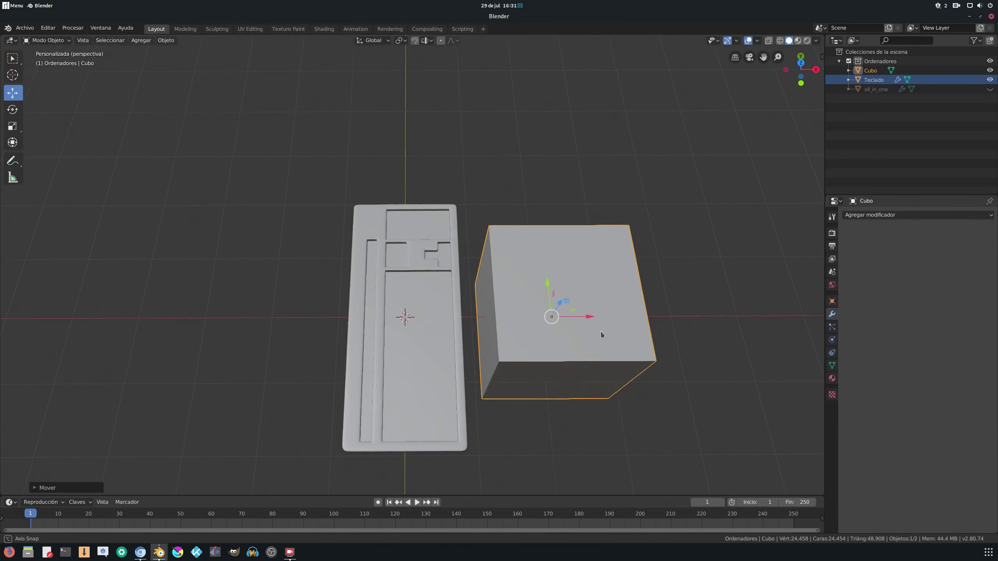
mouse_move(601, 335)
middle_mouse_down()
mouse_move(533, 286)
mouse_move(536, 297)
middle_mouse_up()
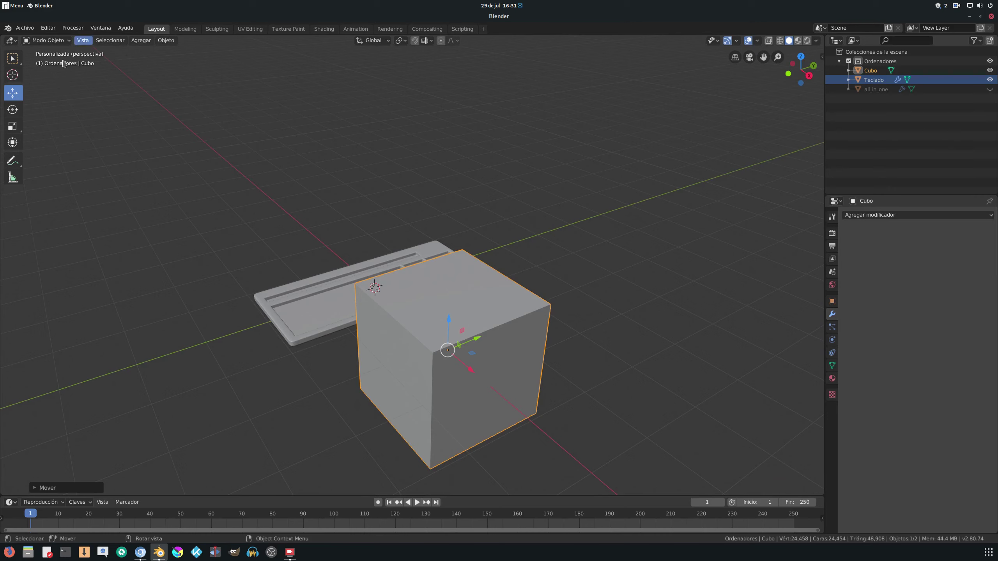
Step: Enter Edit Mode in face select and select the cube's top face
left_click(48, 41)
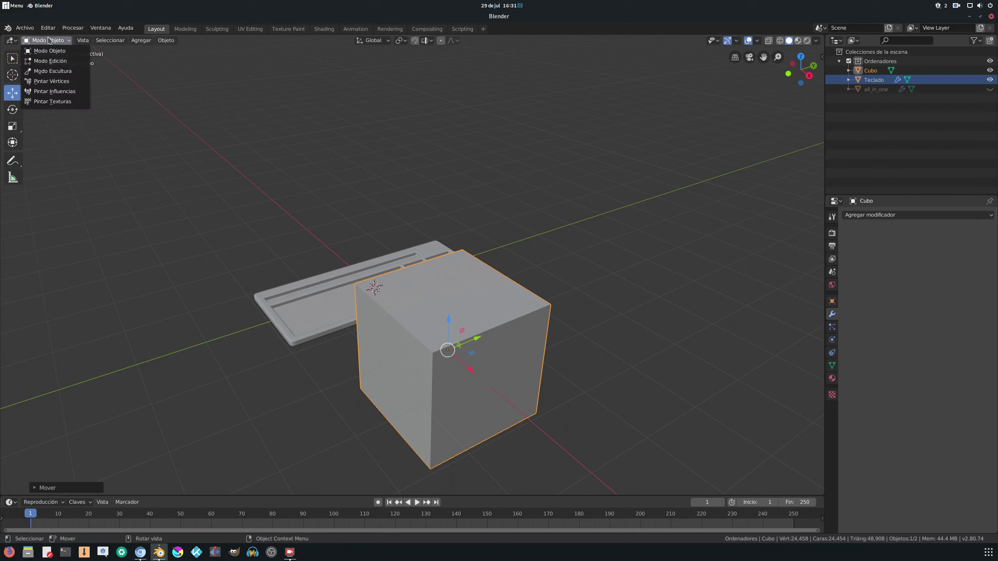
left_click(50, 61)
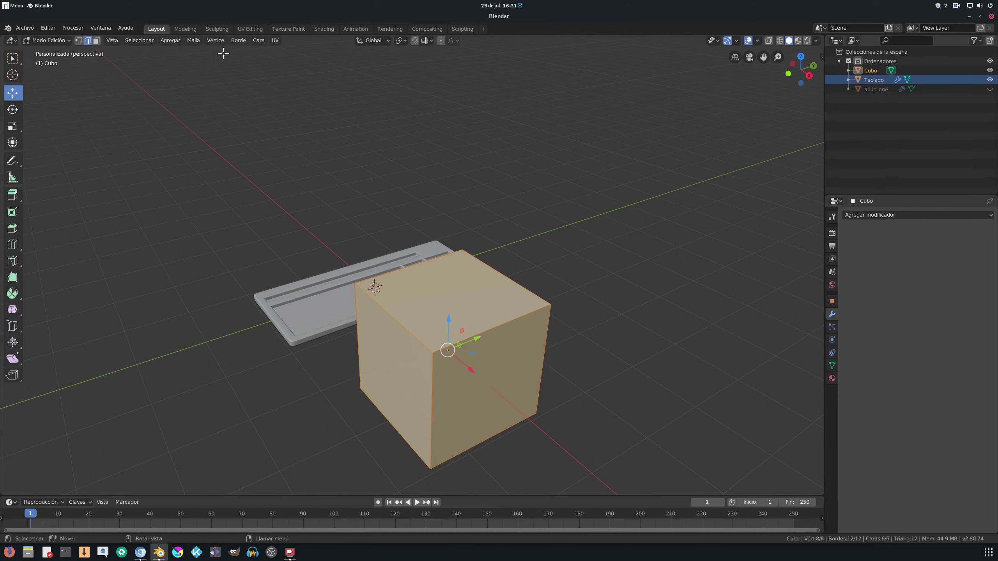
left_click(97, 41)
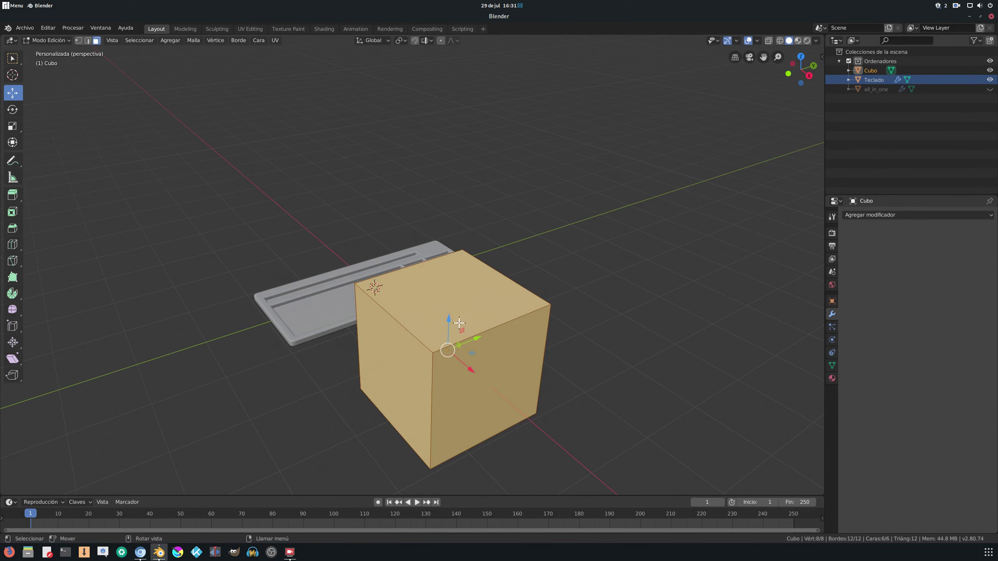
left_click(462, 292)
middle_click_drag(521, 270, 508, 266)
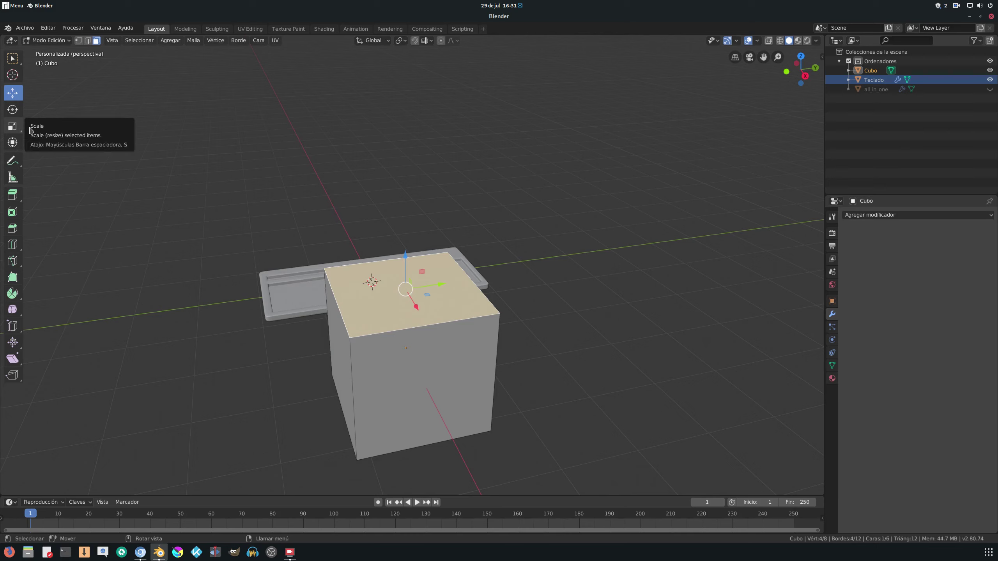
Step: Scale the top face smaller and lower it to form a low, wide trapezoid block
key("s")
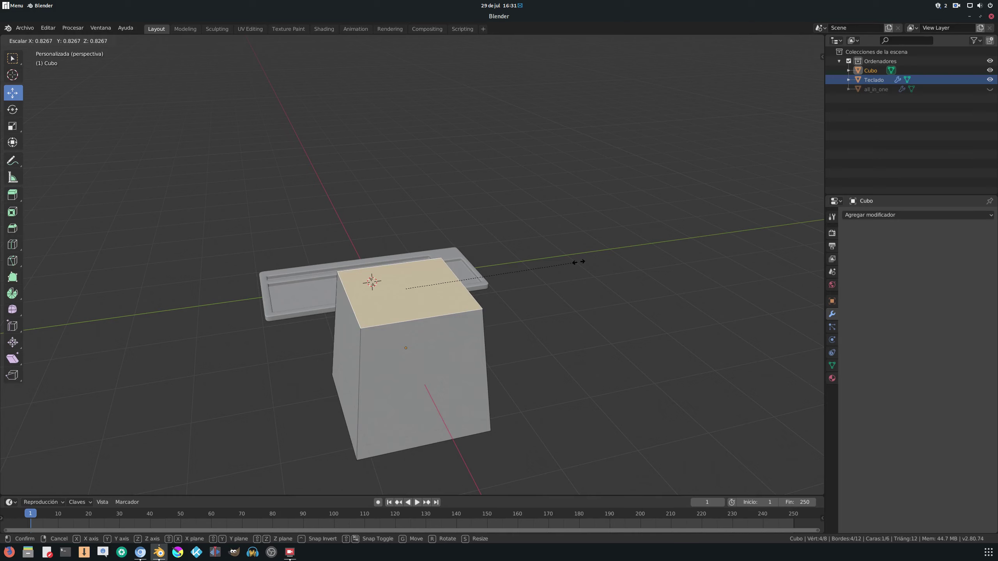
left_click(550, 266)
mouse_move(405, 254)
left_mouse_down()
mouse_move(416, 315)
mouse_move(429, 327)
left_mouse_up()
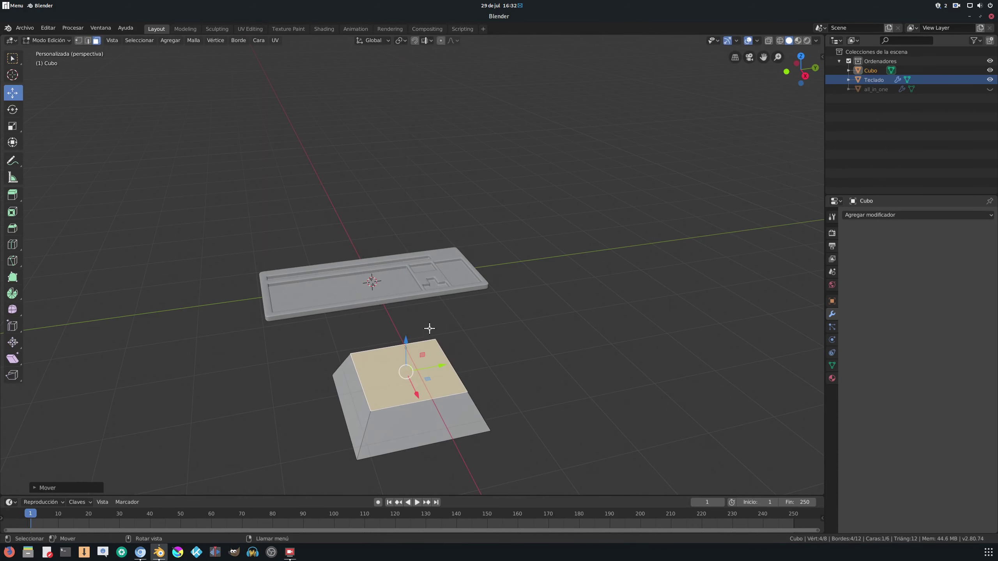
mouse_move(456, 309)
middle_mouse_down()
mouse_move(526, 316)
mouse_move(540, 360)
middle_mouse_up()
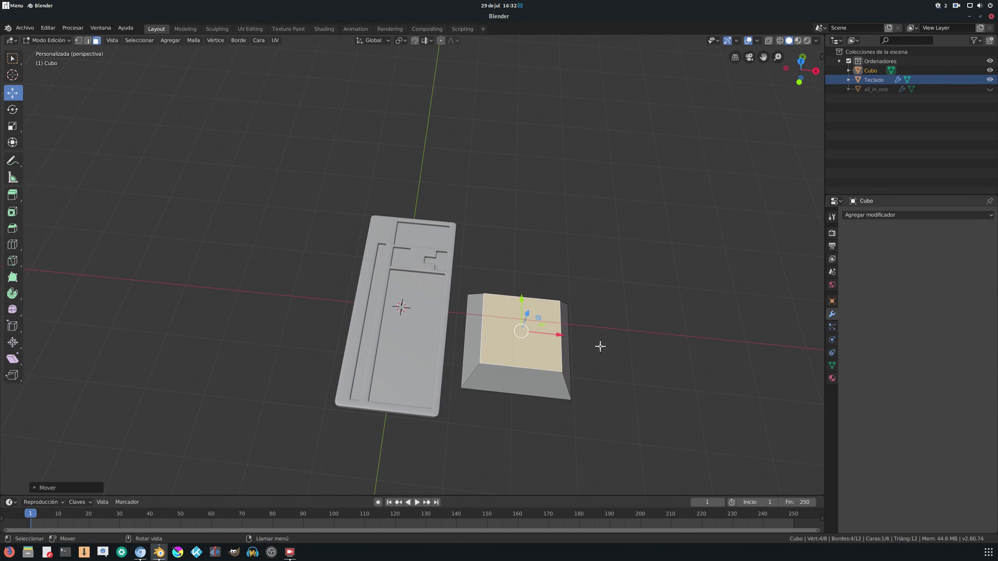
mouse_move(600, 346)
middle_mouse_down()
mouse_move(584, 315)
mouse_move(563, 347)
mouse_move(581, 344)
mouse_move(506, 341)
mouse_move(519, 300)
middle_mouse_up()
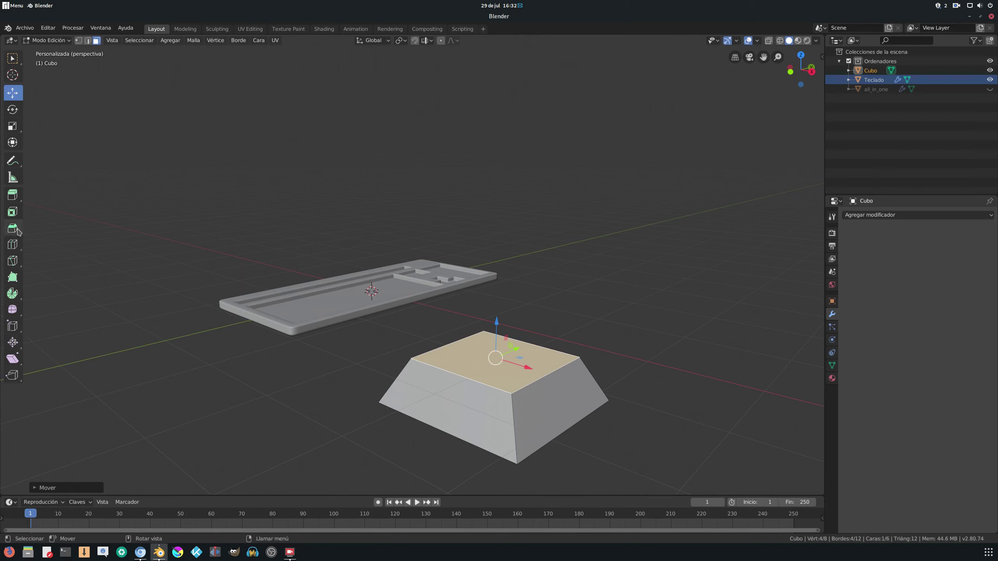
Step: Add an edge loop, slide it down toward the base and scale it out into a flared lip
left_click(12, 244)
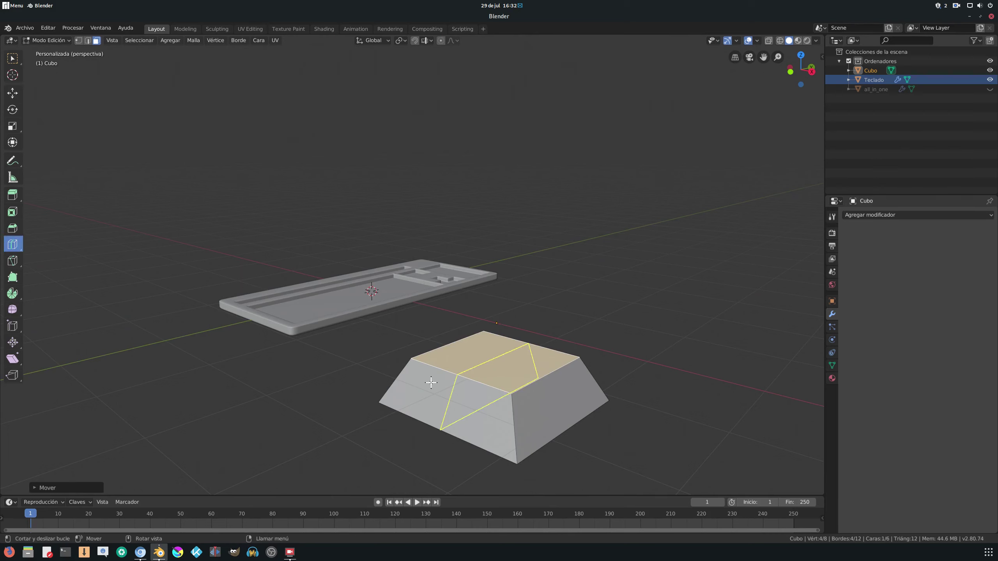
left_click(403, 380)
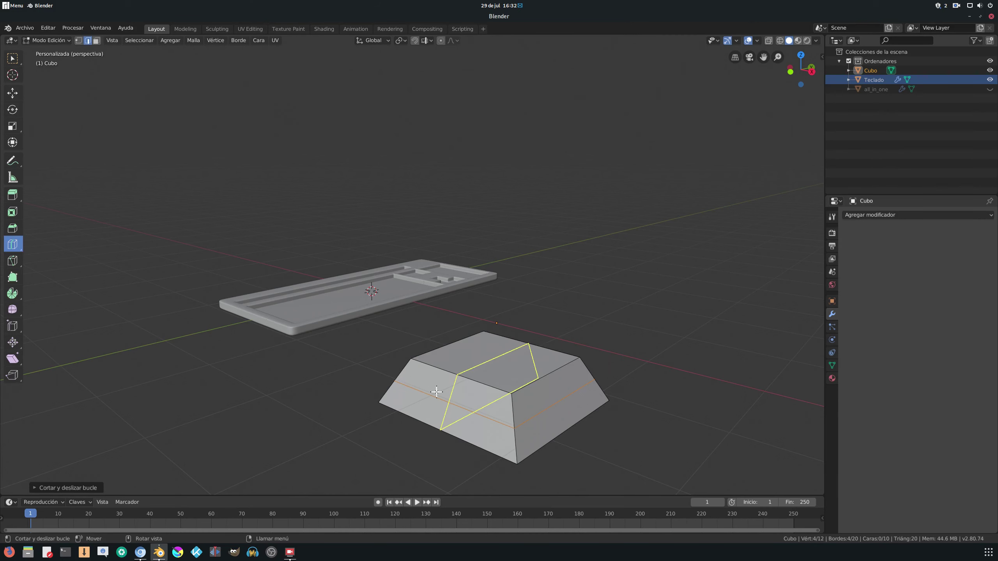
left_click(12, 93)
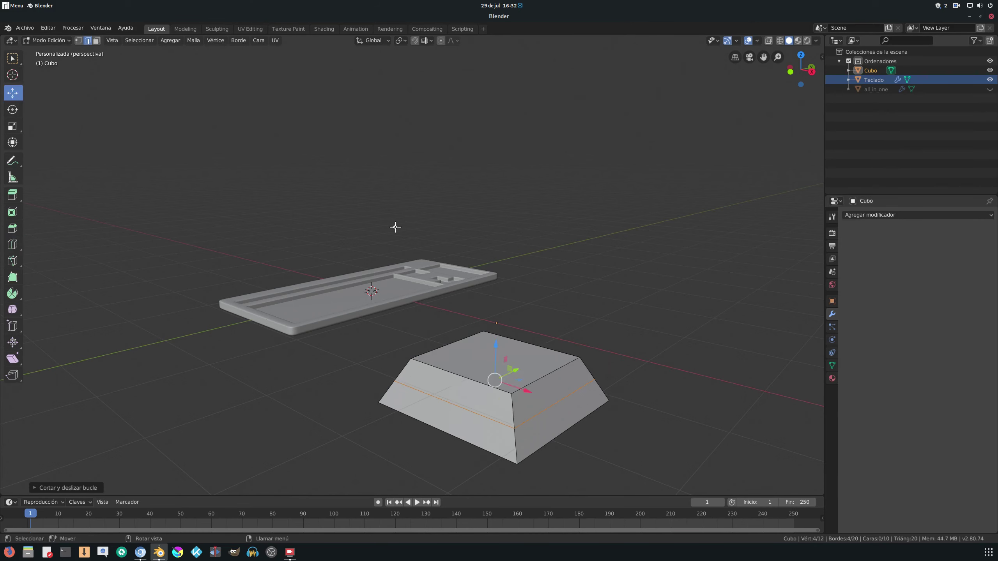
left_click_drag(496, 345, 495, 345)
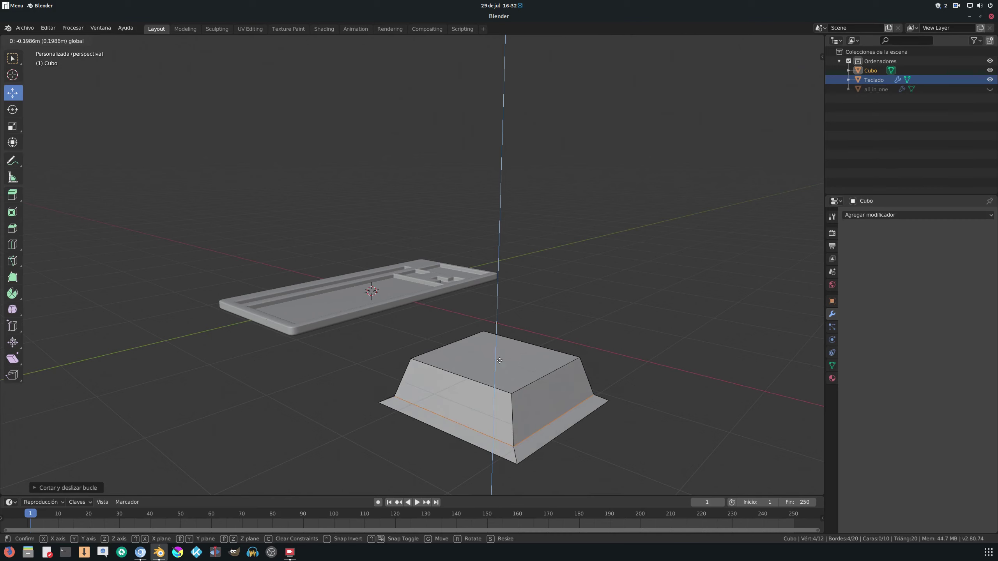
left_click_drag(499, 360, 502, 366)
left_click(503, 366)
middle_click_drag(584, 356, 629, 368)
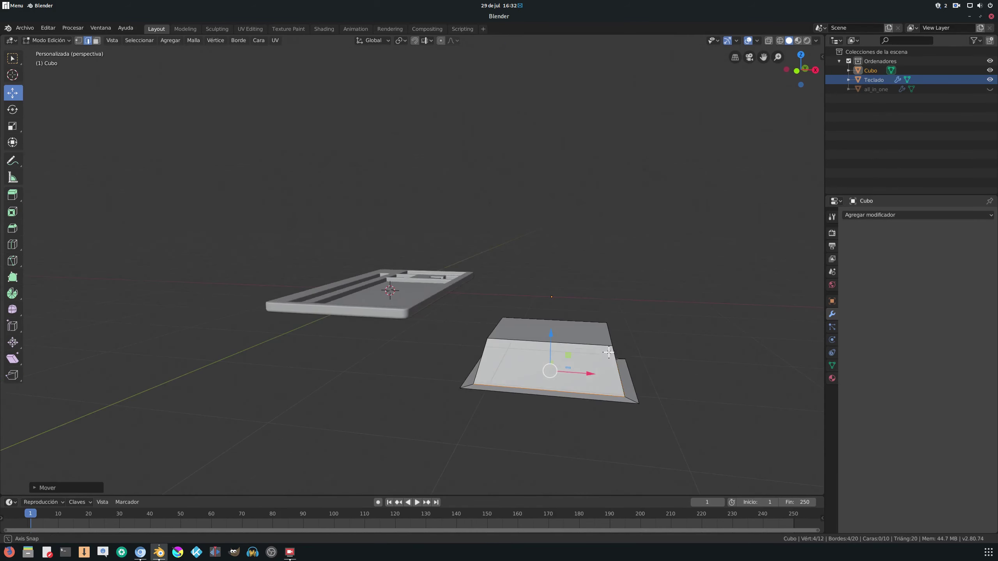
key("s")
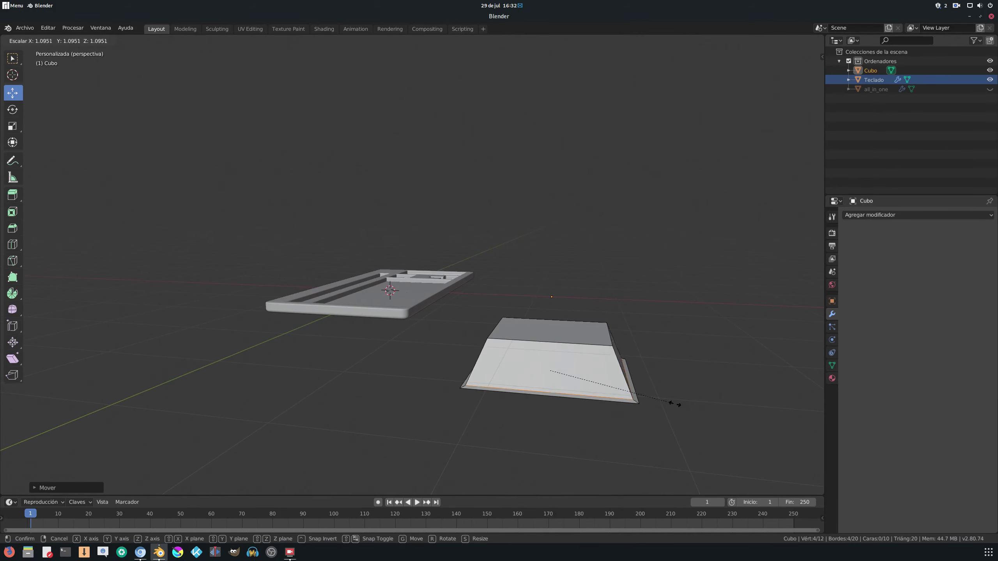
left_click(679, 405)
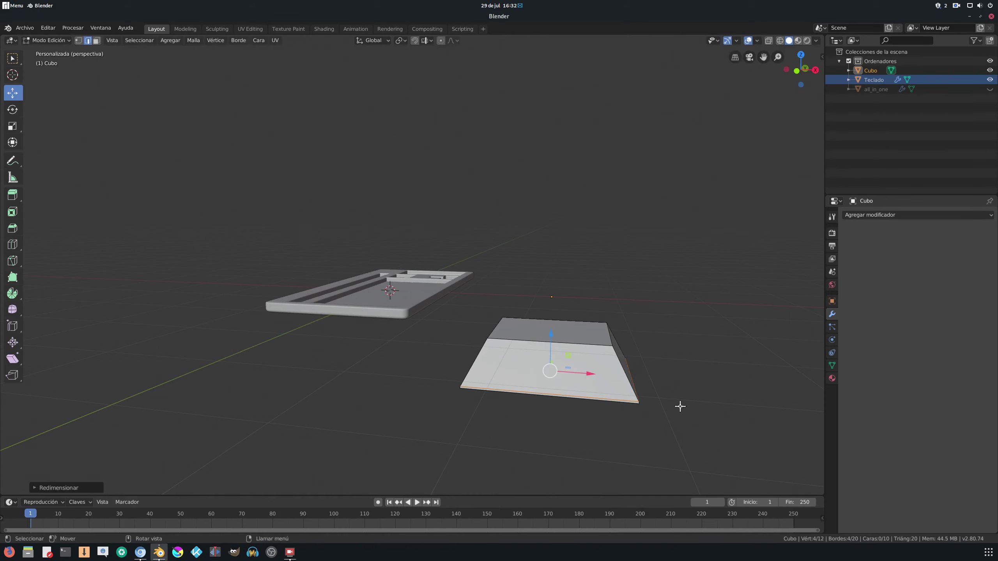
mouse_move(679, 405)
middle_mouse_down()
mouse_move(646, 368)
mouse_move(578, 353)
middle_mouse_up()
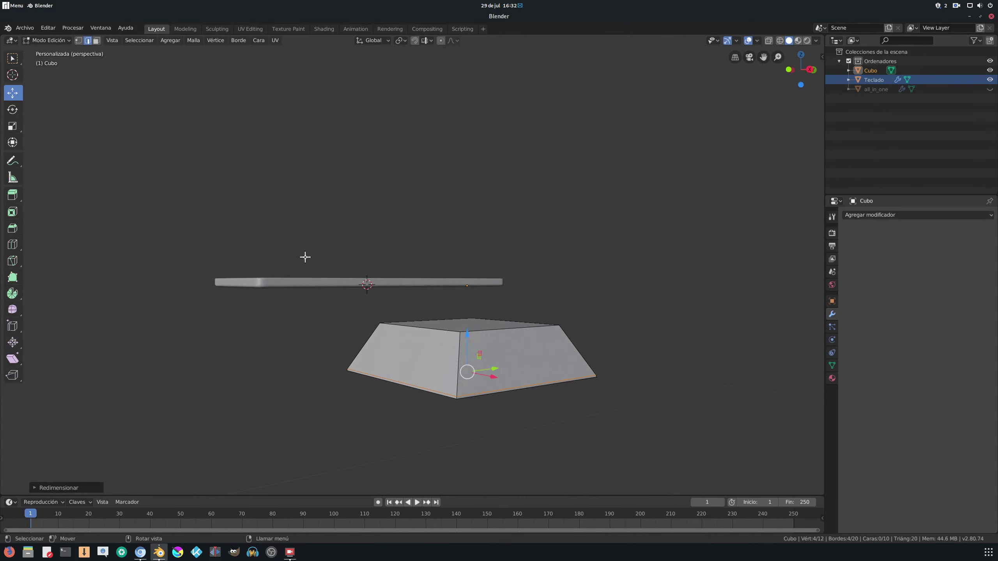
Step: Add a second edge loop, raise it near the top and scale it in to chamfer the rim
left_click(12, 243)
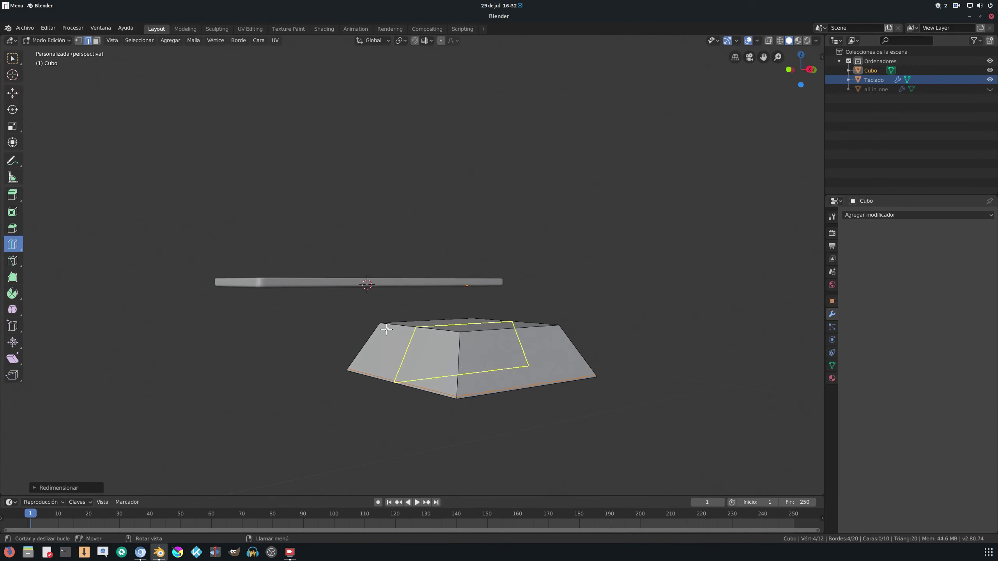
left_click(365, 322)
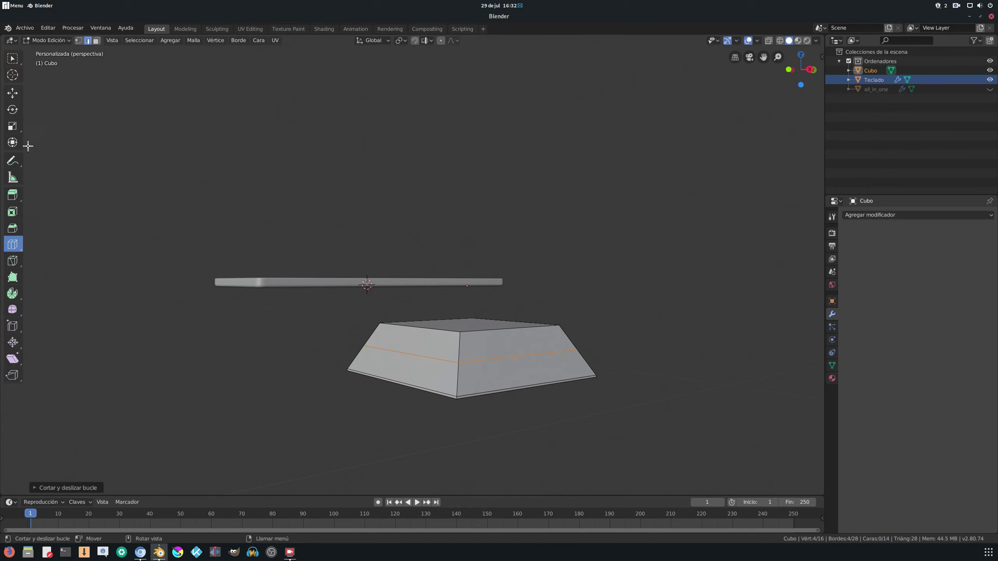
left_click(15, 92)
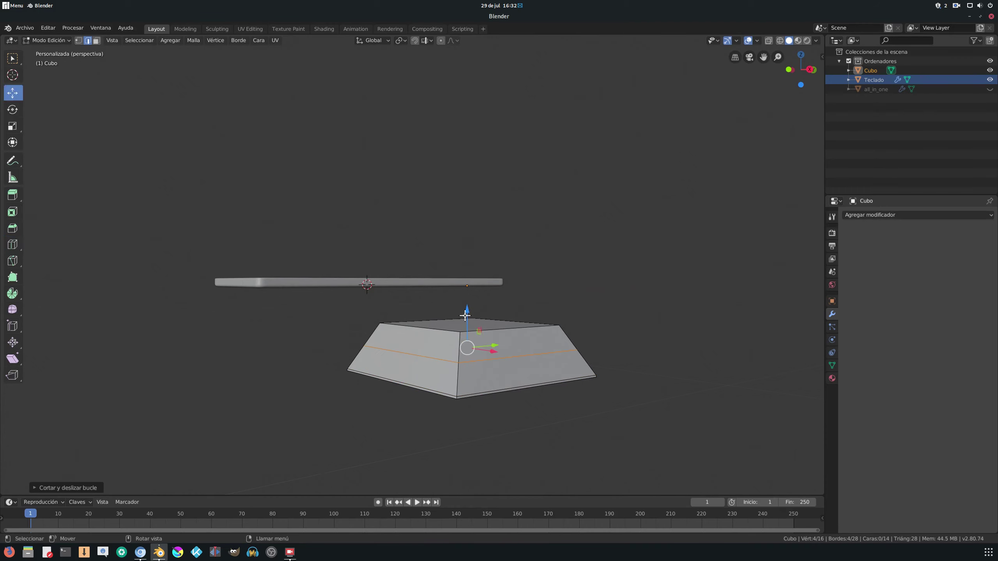
left_click_drag(465, 316, 501, 302)
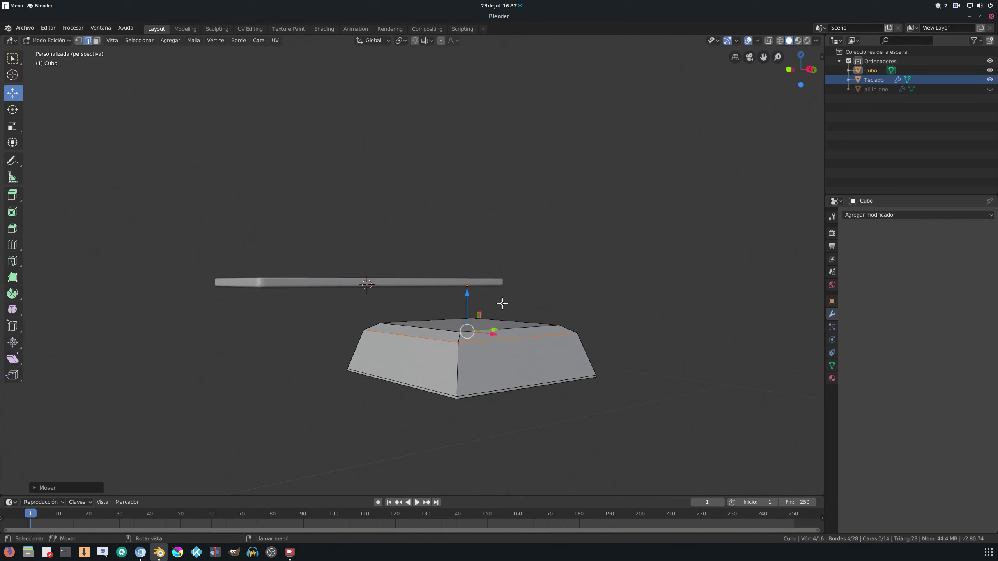
middle_click_drag(502, 303, 574, 351)
key("s")
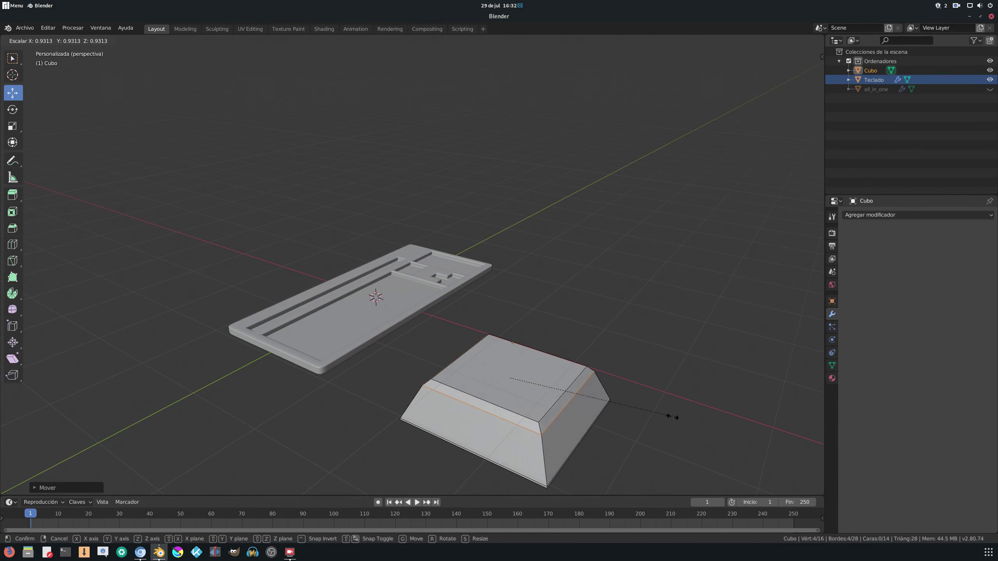
left_click(666, 417)
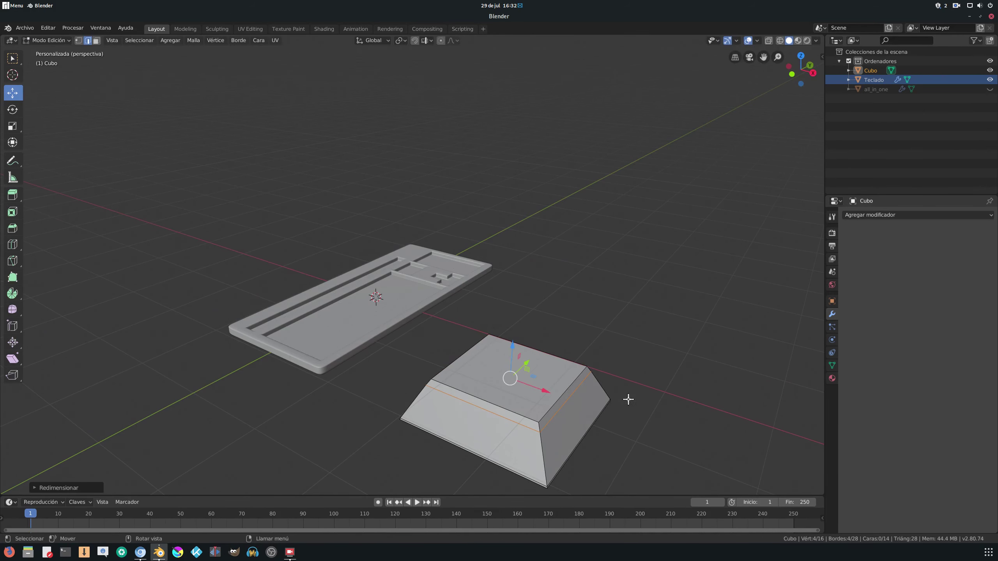
mouse_move(628, 399)
middle_mouse_down()
mouse_move(546, 423)
mouse_move(396, 316)
middle_mouse_up()
mouse_move(406, 319)
left_mouse_down()
mouse_move(405, 310)
mouse_move(414, 317)
left_mouse_up()
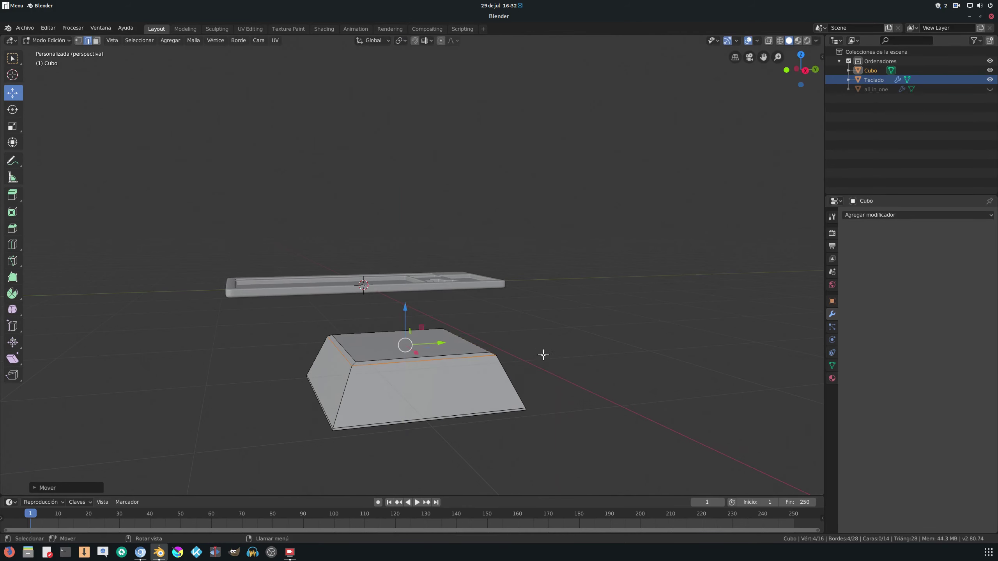
key("s")
left_click(589, 374)
scroll(412, 301, "down", 1)
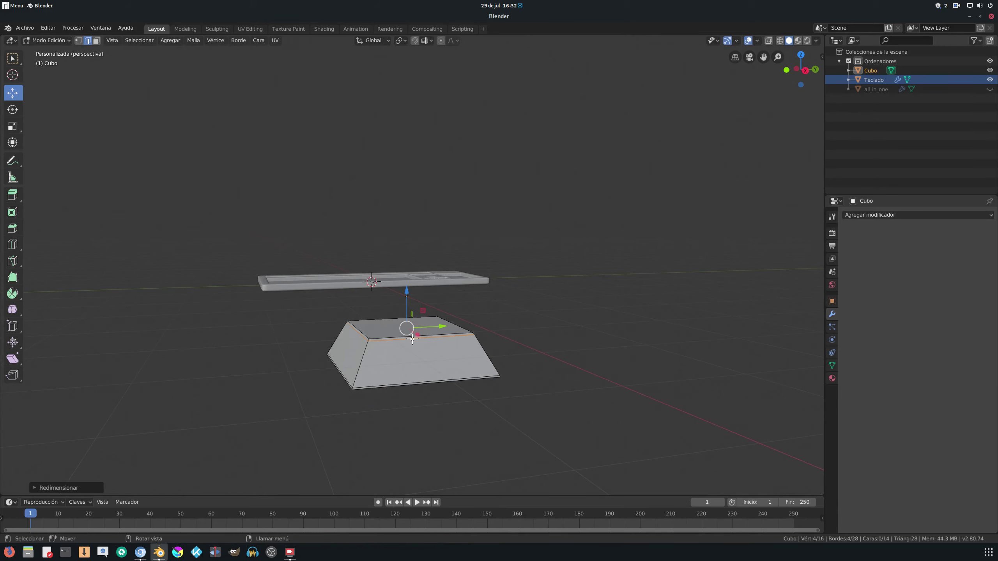
middle_click_drag(402, 343, 403, 356)
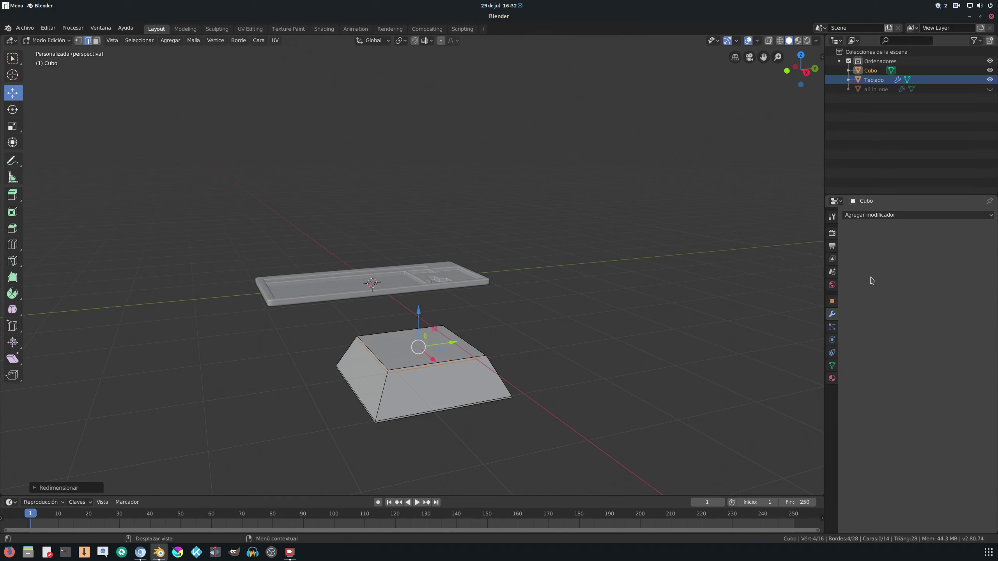
Step: Add a Subdivision Surface modifier at viewport level 2 with its preview hidden
left_click(870, 215)
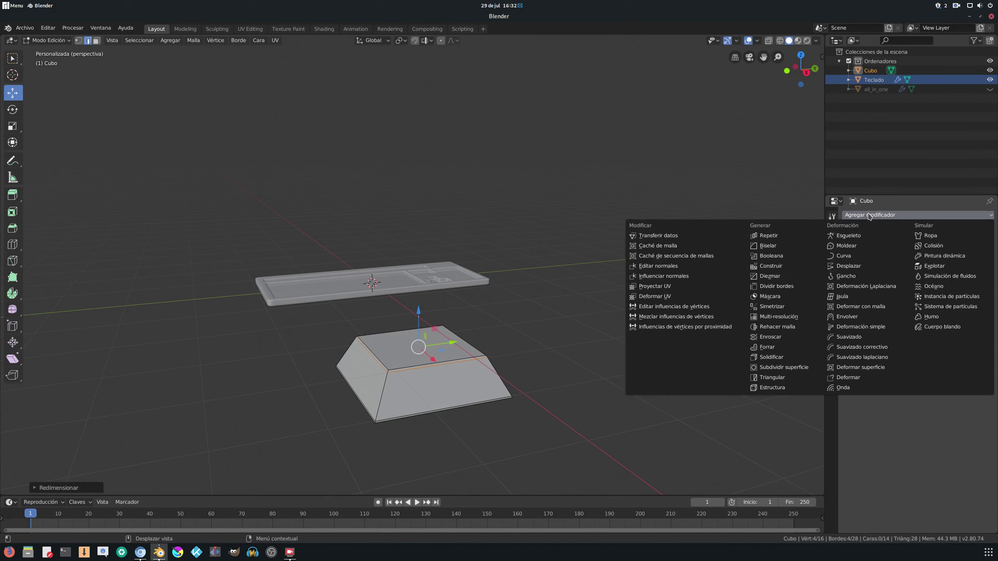
left_click(767, 366)
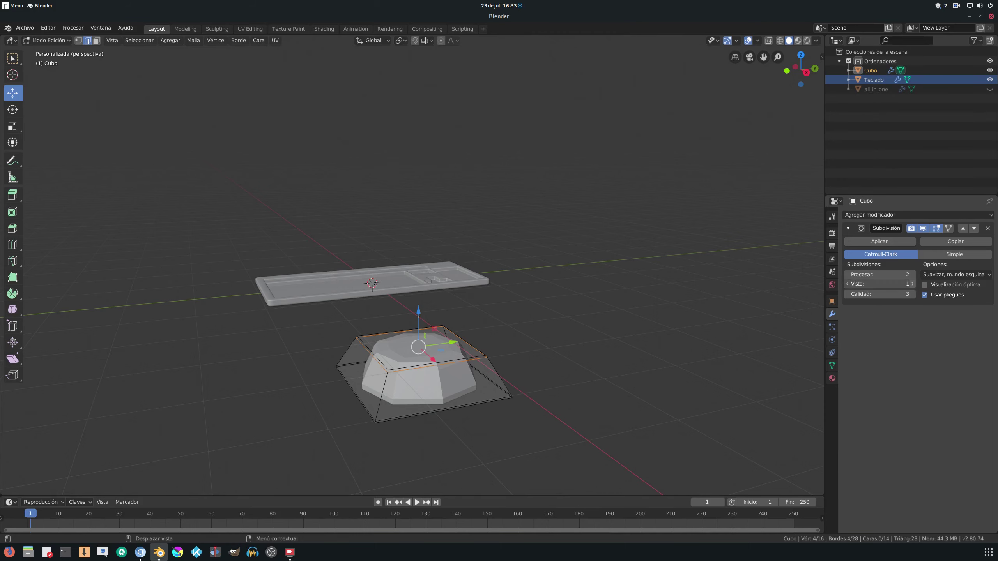
left_click(910, 284)
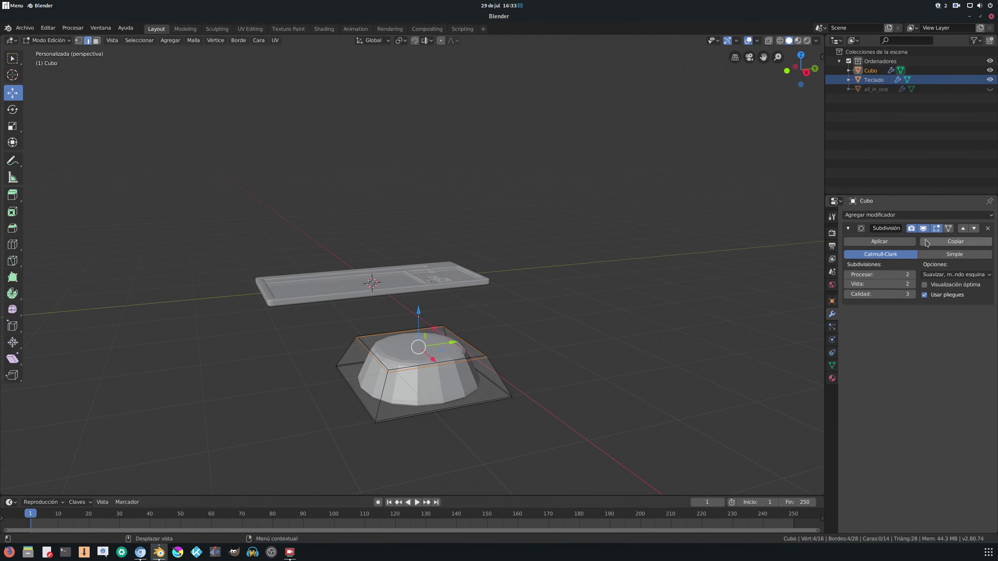
left_click(923, 228)
middle_click_drag(750, 269, 631, 304)
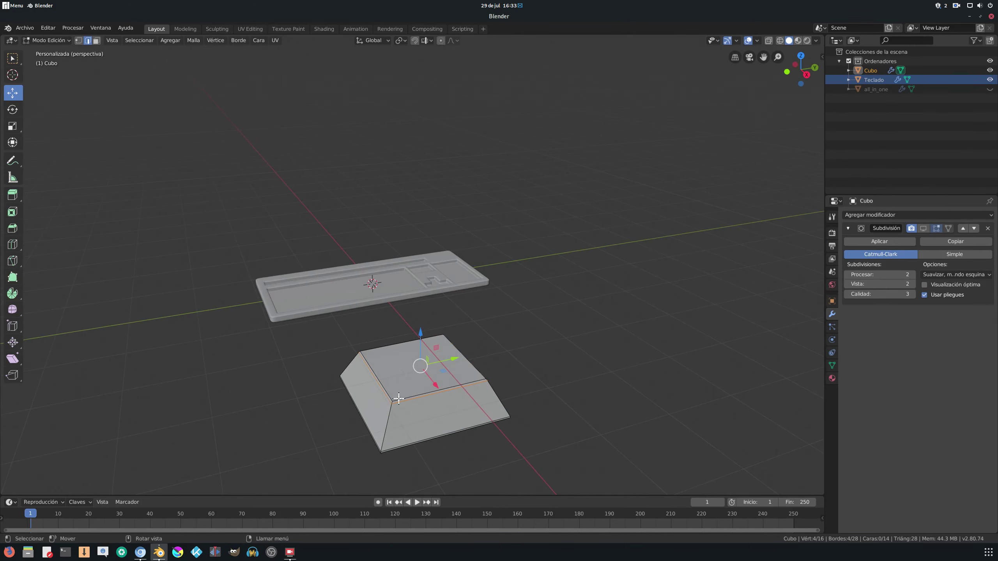
Step: Add two edge loops across the keycap block, sliding each along Y
left_click(13, 243)
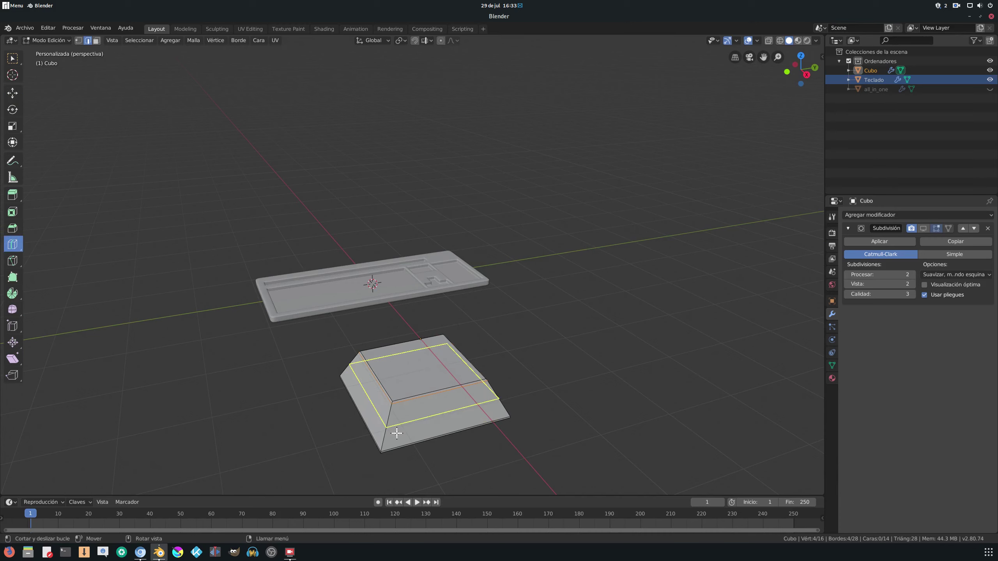
left_click(396, 447)
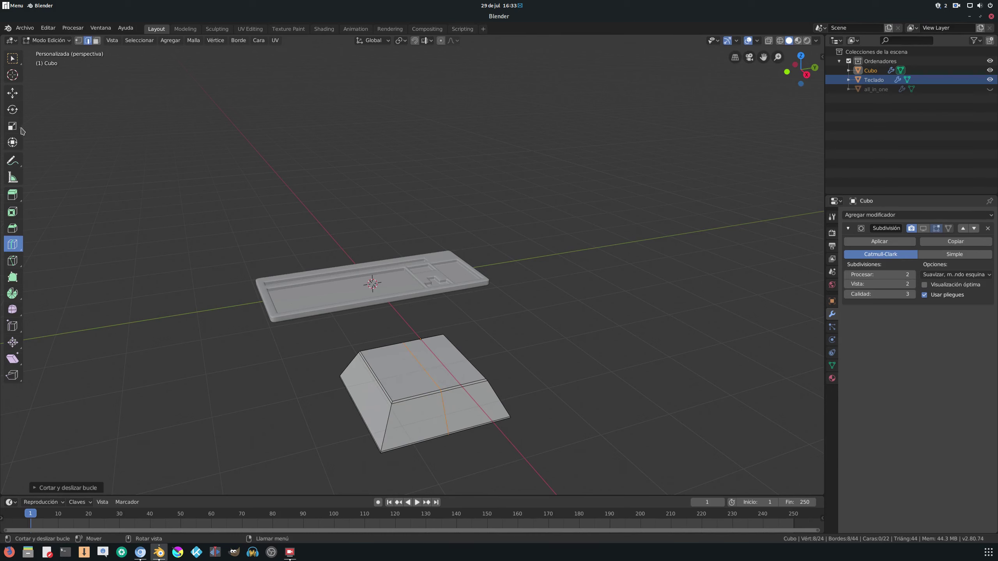
left_click(13, 93)
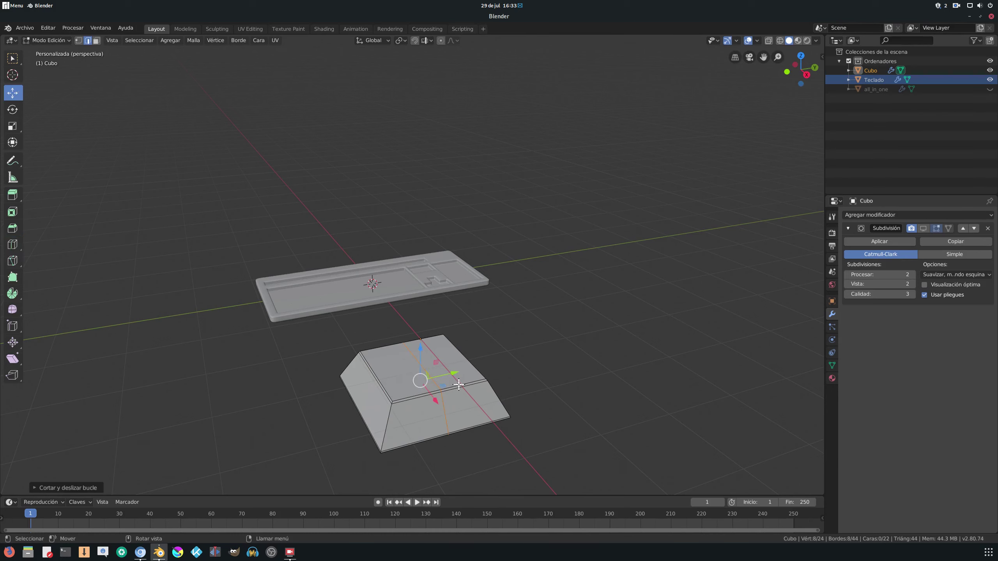
left_click_drag(457, 376, 441, 374)
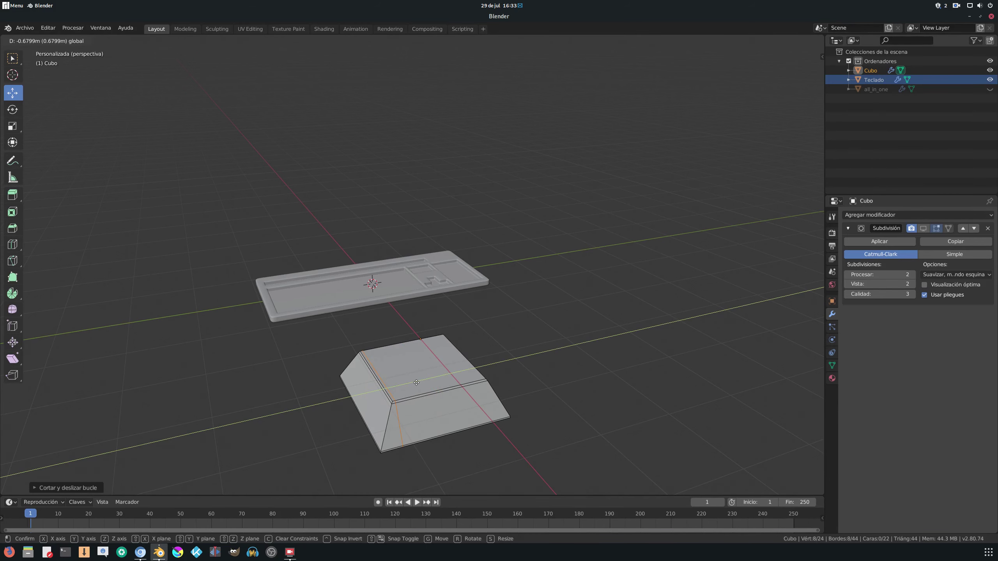
left_click_drag(416, 382, 442, 409)
mouse_move(442, 409)
middle_mouse_down()
mouse_move(443, 390)
mouse_move(485, 405)
mouse_move(408, 402)
middle_mouse_up()
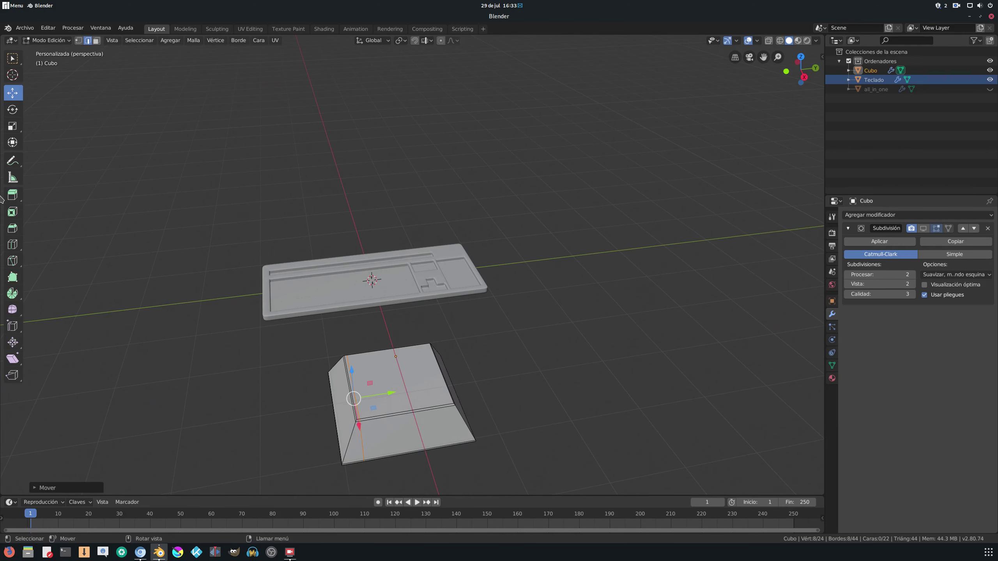
left_click(12, 244)
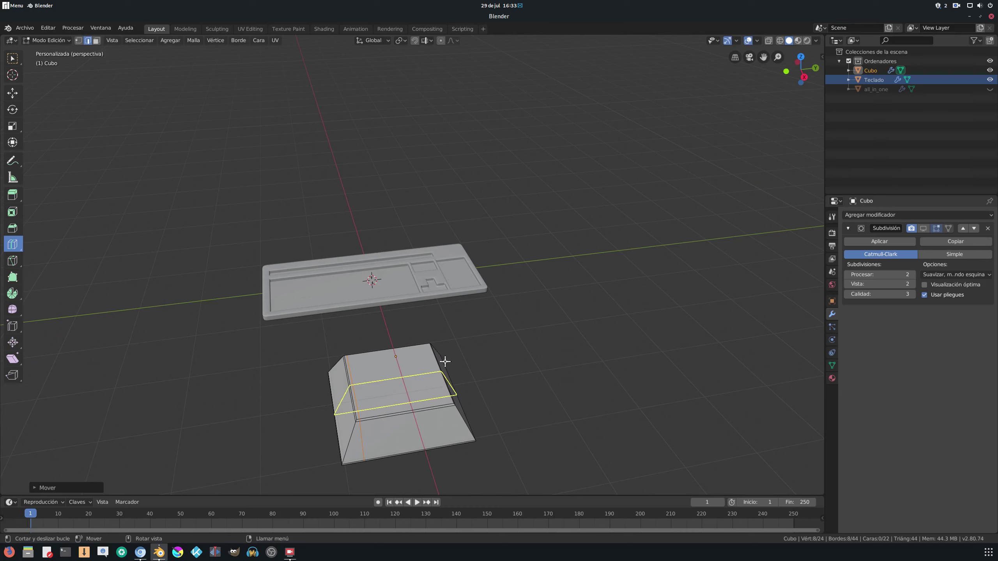
left_click(440, 421)
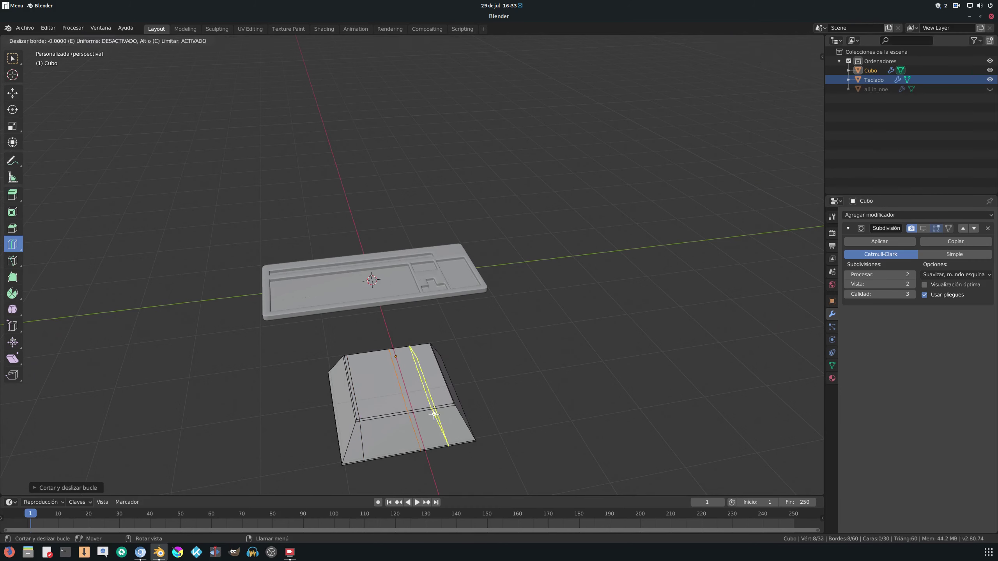
left_click(12, 98)
left_click_drag(441, 385, 479, 379)
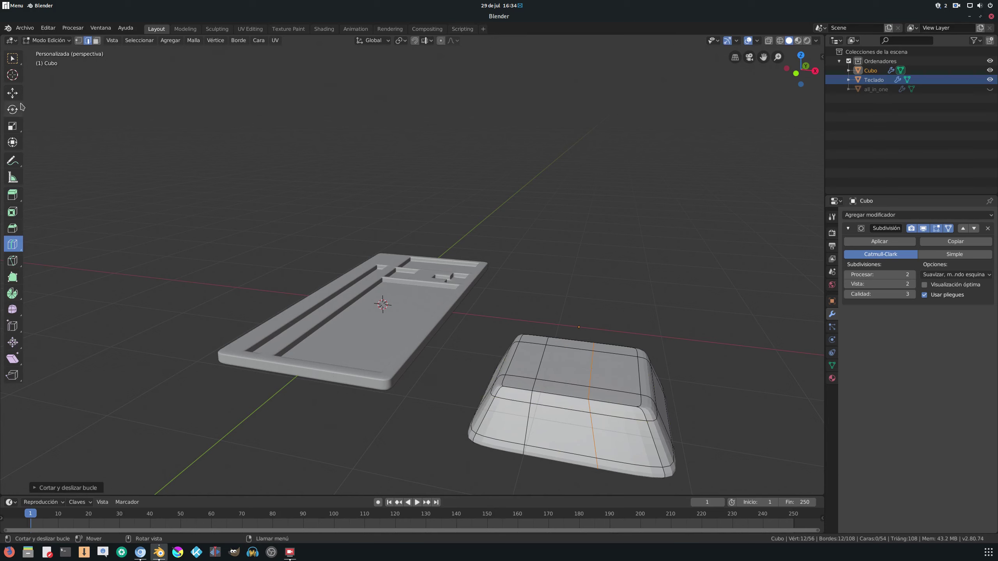
Step: Slide the selected edge loop along X to tighten the rounding on one side
left_click(13, 93)
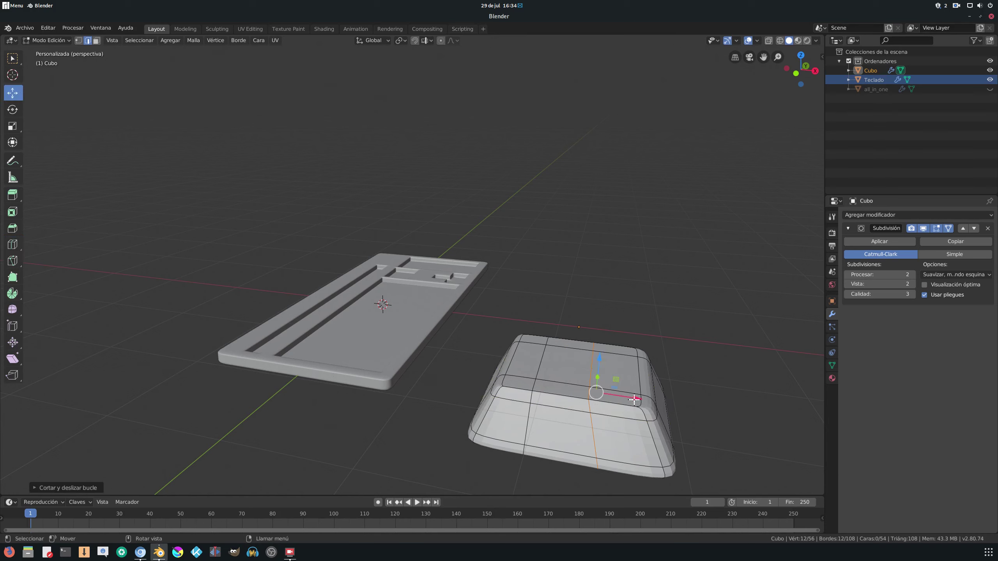
mouse_move(633, 399)
left_mouse_down()
mouse_move(657, 402)
mouse_move(677, 371)
left_mouse_up()
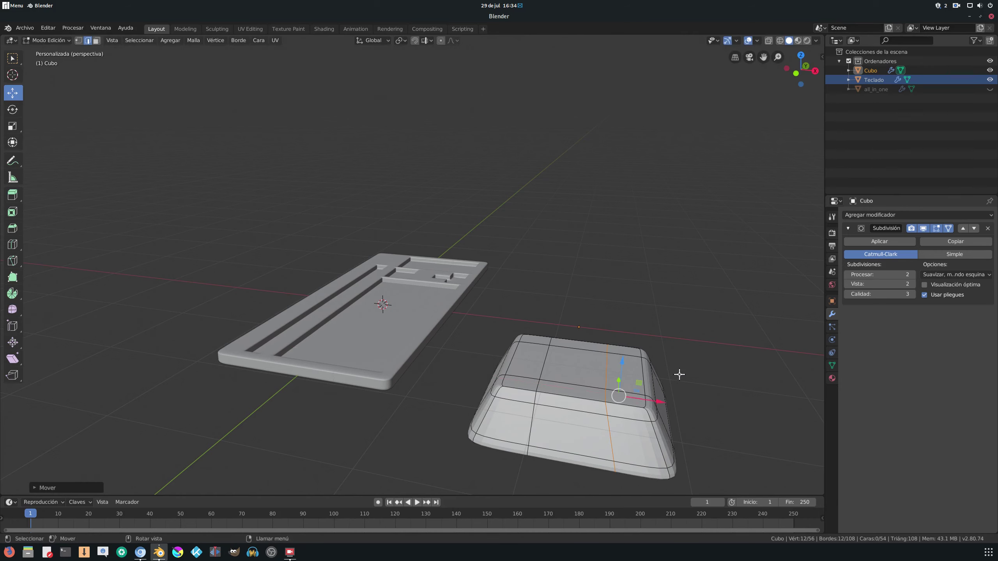
mouse_move(676, 371)
middle_mouse_down()
mouse_move(656, 360)
mouse_move(623, 374)
mouse_move(608, 363)
middle_mouse_up()
mouse_move(465, 366)
middle_mouse_down()
mouse_move(442, 377)
mouse_move(443, 361)
mouse_move(474, 358)
middle_mouse_up()
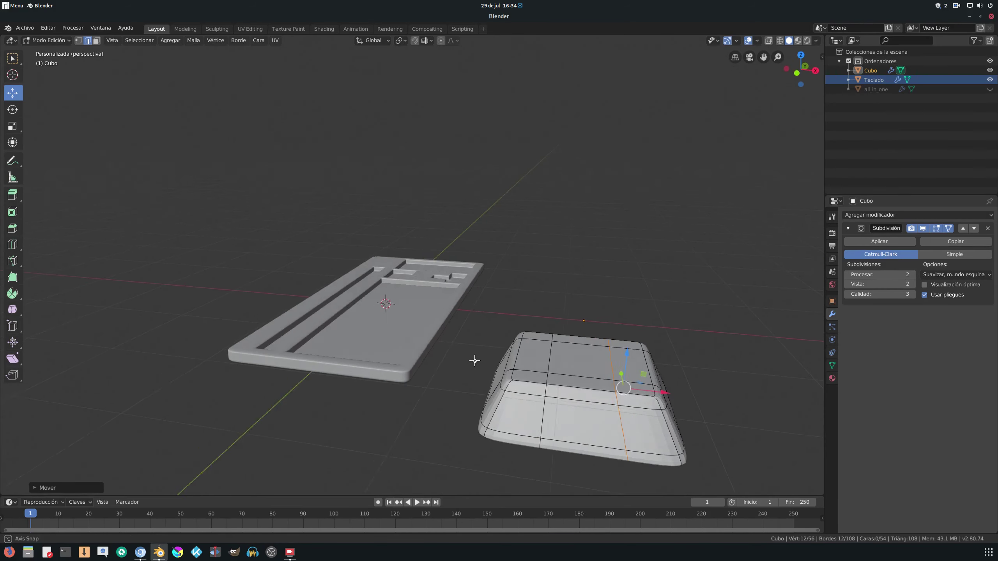
mouse_move(669, 401)
left_mouse_down()
mouse_move(677, 391)
mouse_move(657, 386)
left_mouse_up()
mouse_move(657, 386)
middle_mouse_down()
mouse_move(612, 474)
mouse_move(586, 398)
mouse_move(566, 397)
middle_mouse_up()
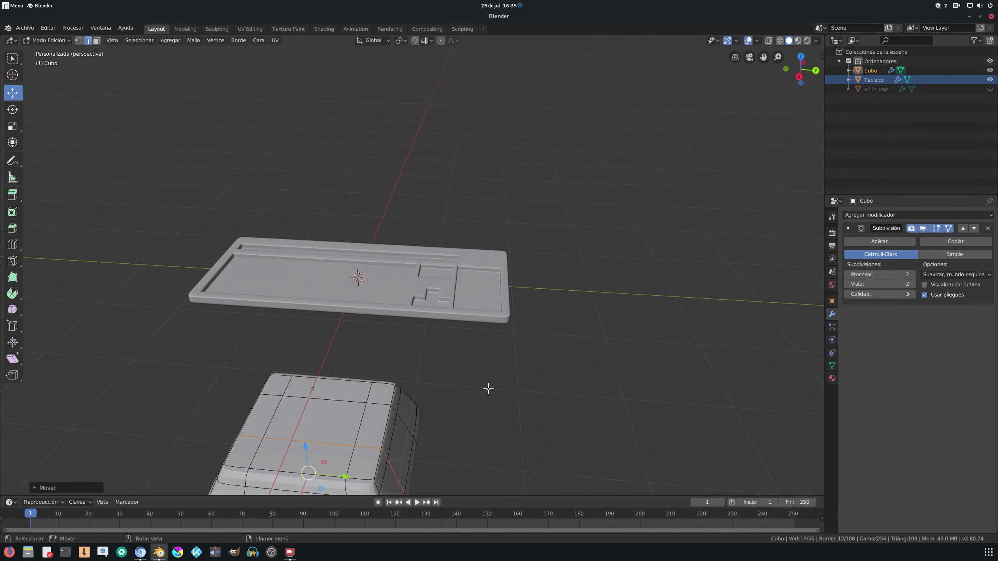
scroll(488, 389, "down", 3)
middle_click_drag(481, 383, 493, 374)
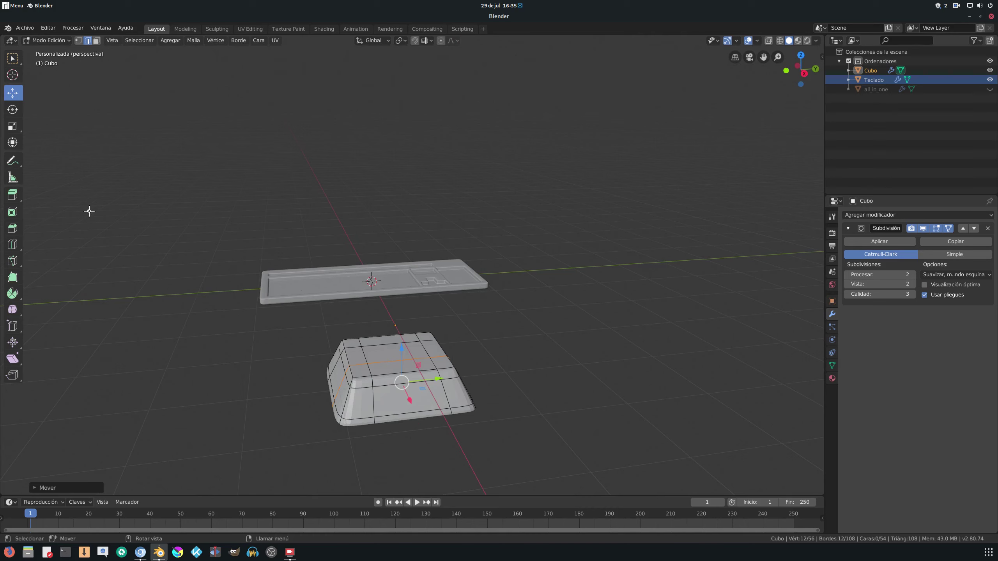
left_click(14, 244)
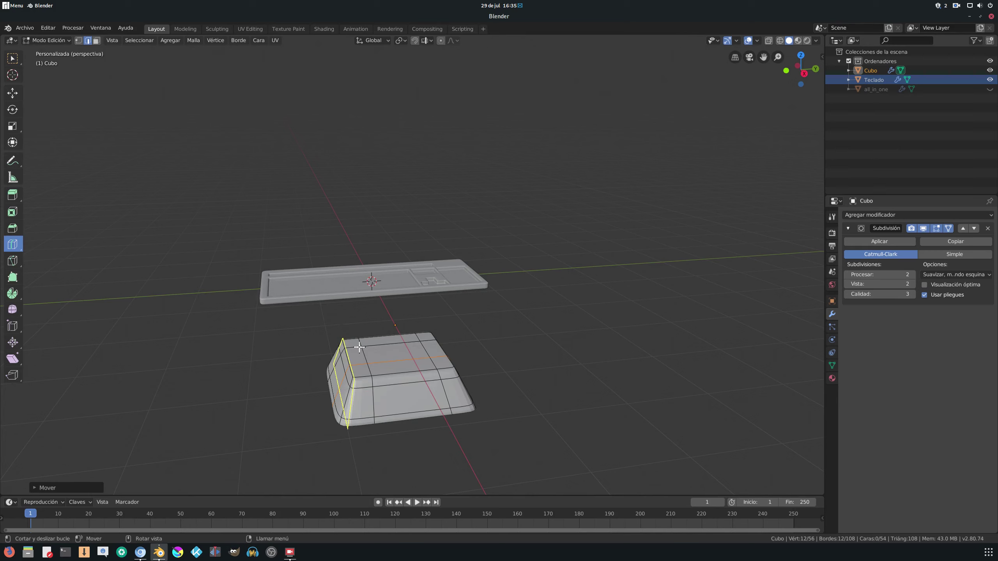
Step: Add edge loops near the cube's left and right sides, sliding each toward its edge along Y
left_click(351, 360)
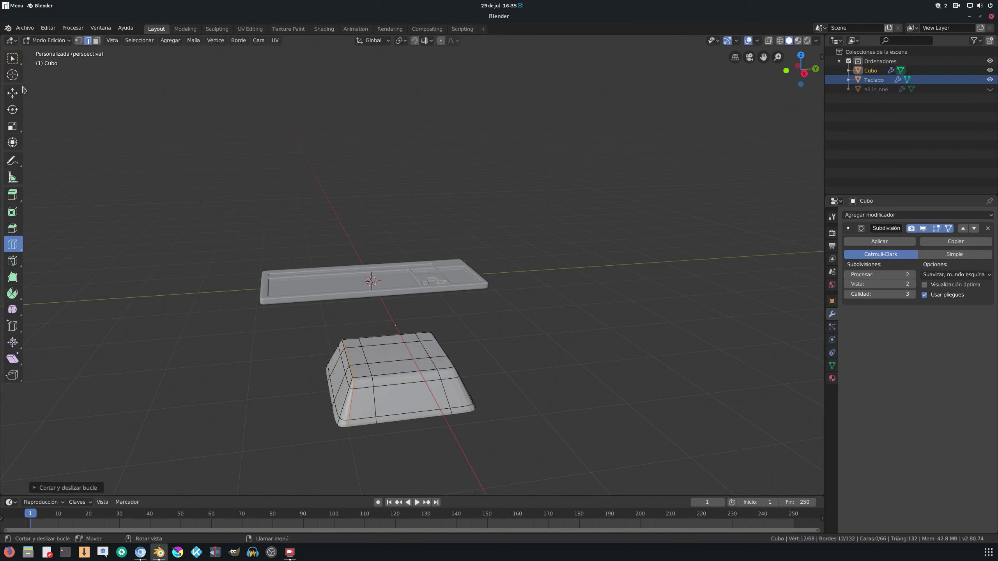
left_click(13, 92)
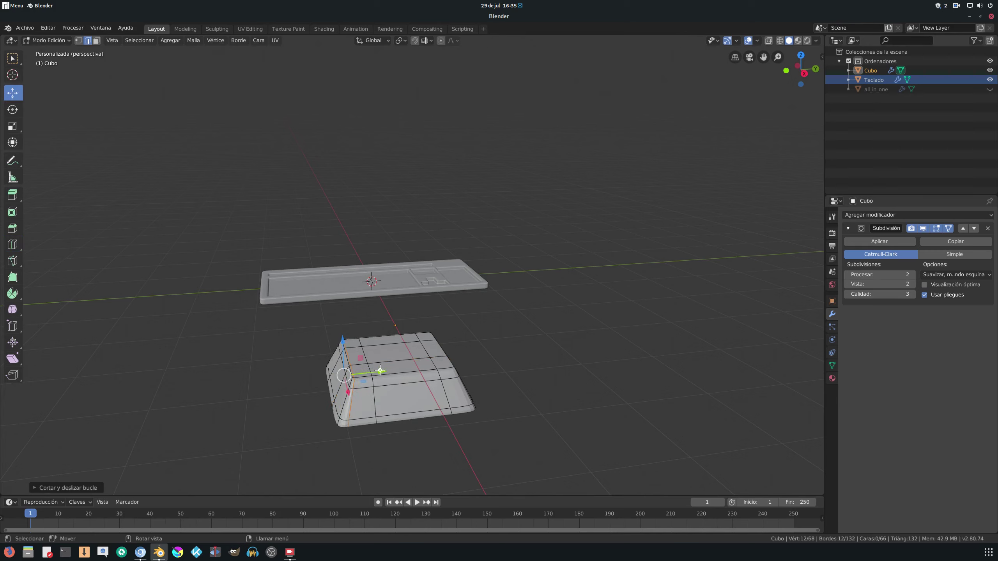
left_click_drag(380, 371, 399, 370)
middle_click_drag(423, 351, 416, 352)
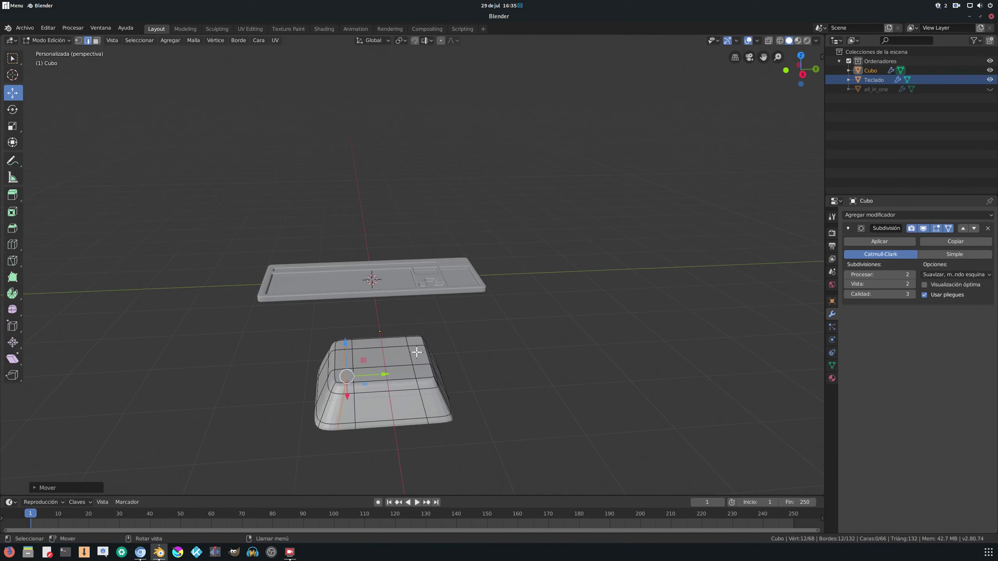
left_click(12, 244)
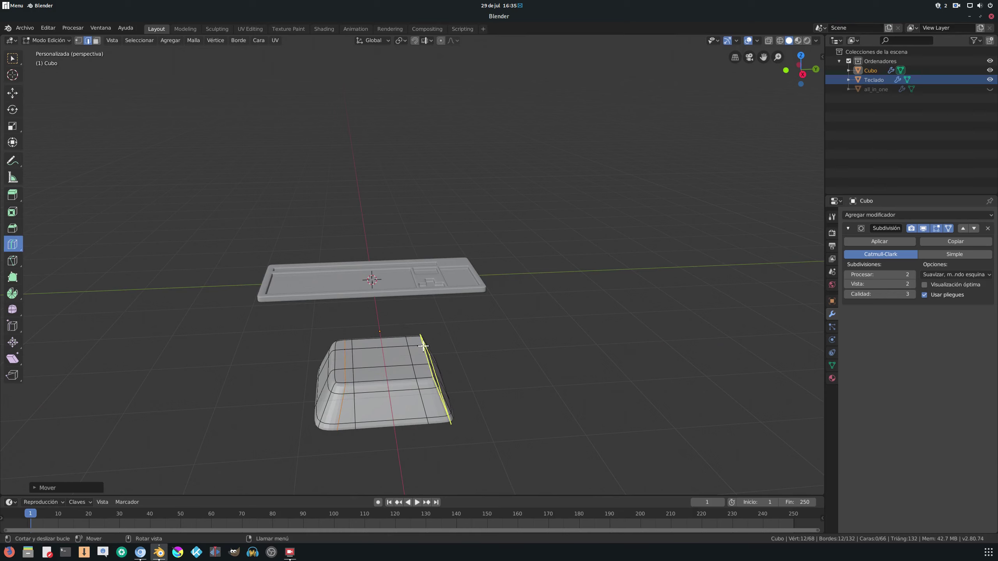
left_click(435, 352)
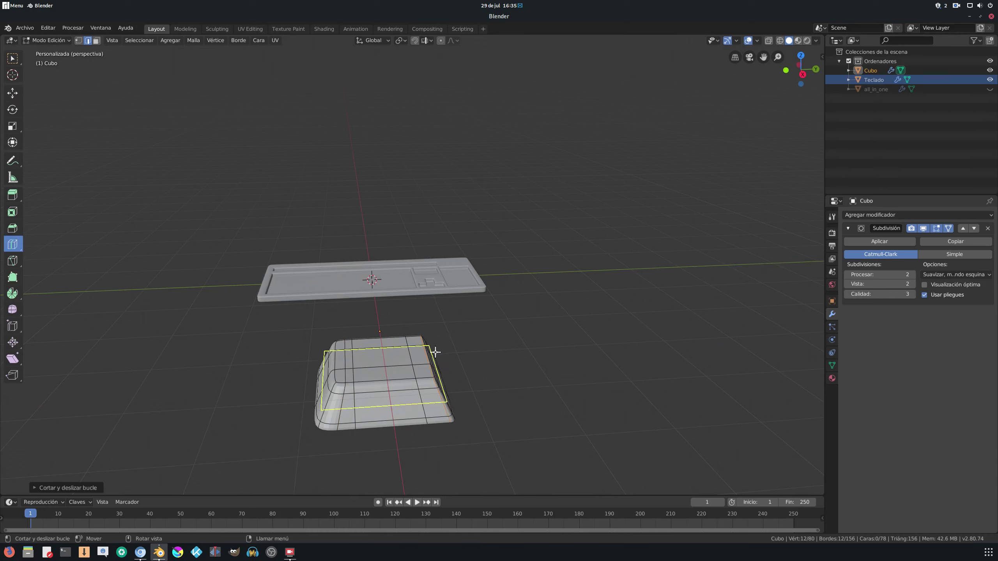
left_click(12, 93)
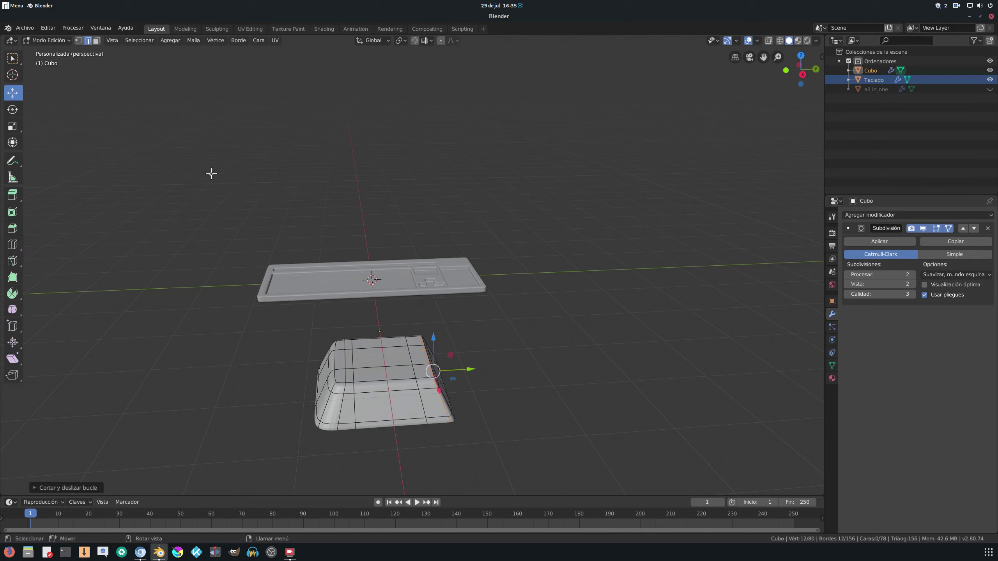
left_click_drag(476, 367, 434, 357)
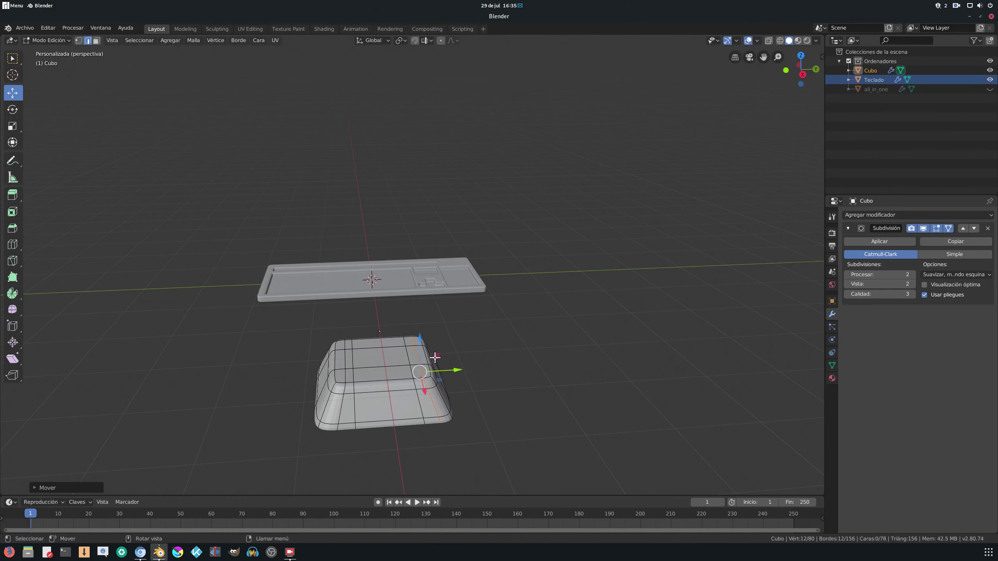
mouse_move(434, 356)
middle_mouse_down()
mouse_move(445, 396)
mouse_move(373, 390)
mouse_move(446, 339)
mouse_move(335, 207)
middle_mouse_up()
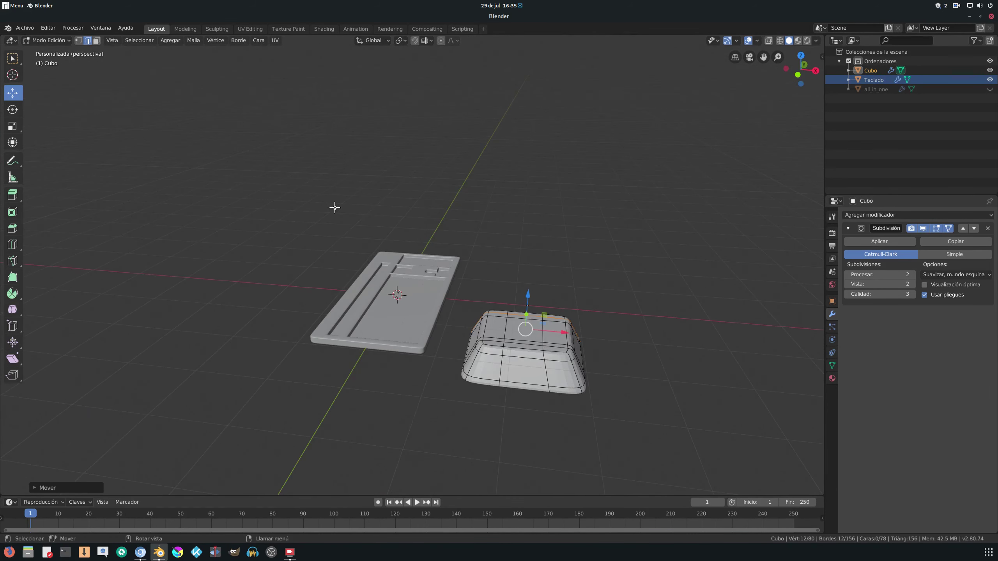
left_click(68, 42)
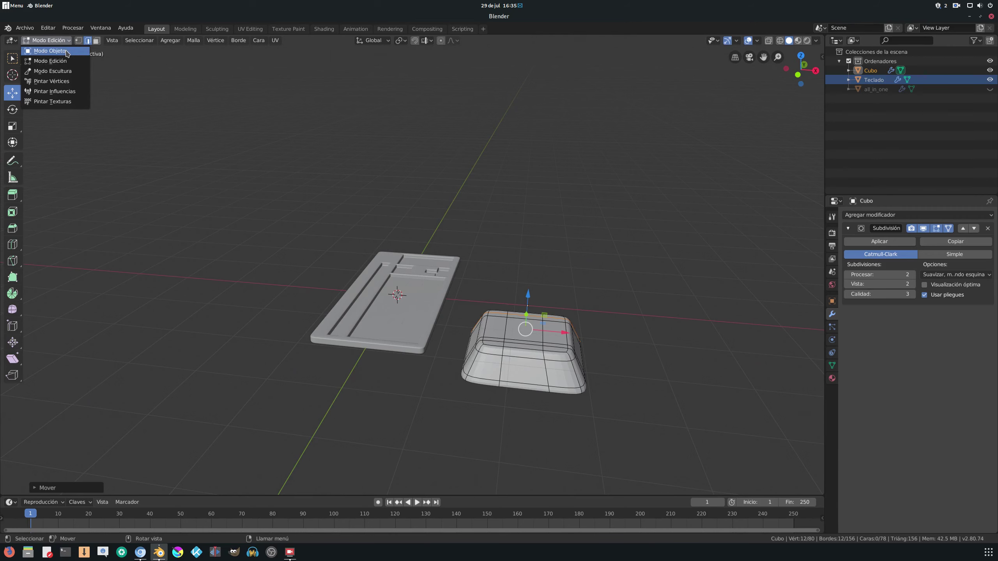
Step: Return the keycap to Object Mode and apply Objeto > Sombrear suave
left_click(67, 52)
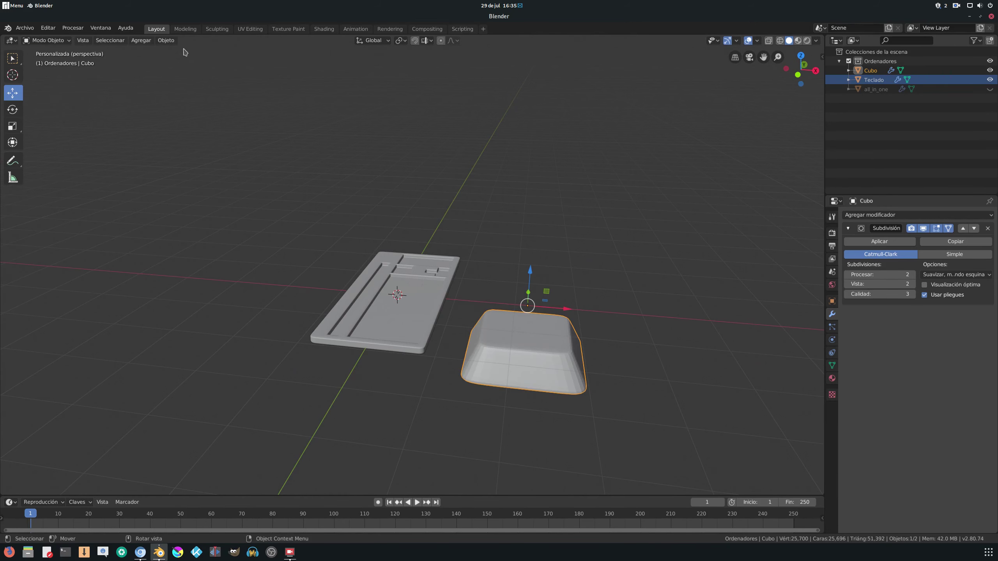
left_click(166, 41)
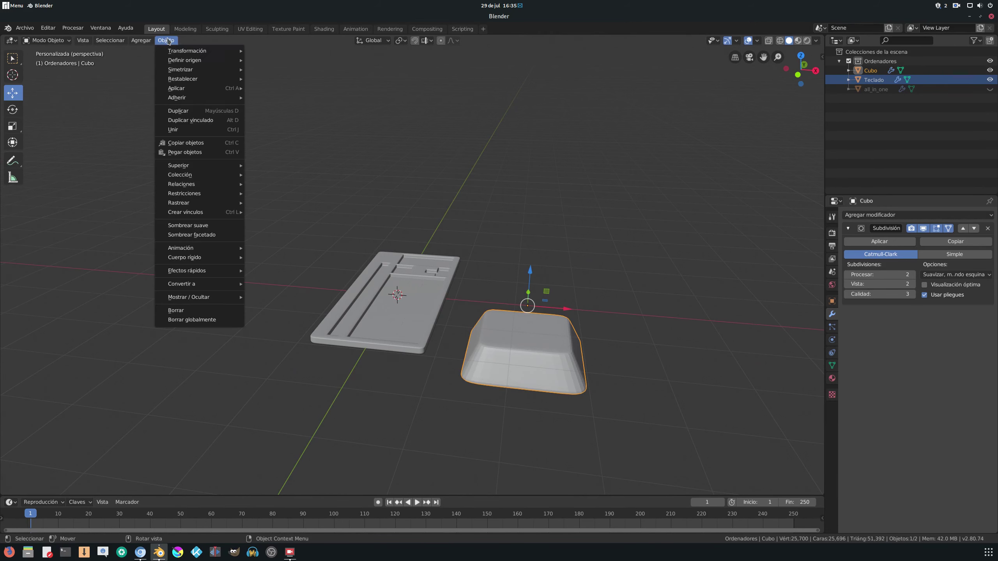
left_click(203, 226)
mouse_move(456, 317)
middle_mouse_down()
mouse_move(504, 378)
mouse_move(458, 353)
mouse_move(429, 360)
middle_mouse_up()
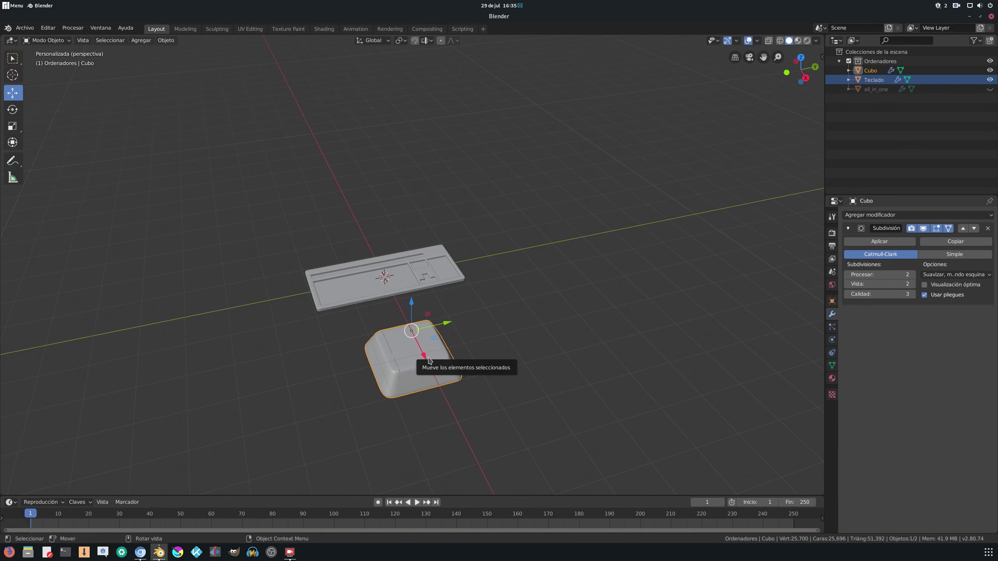
middle_click_drag(524, 349, 521, 388)
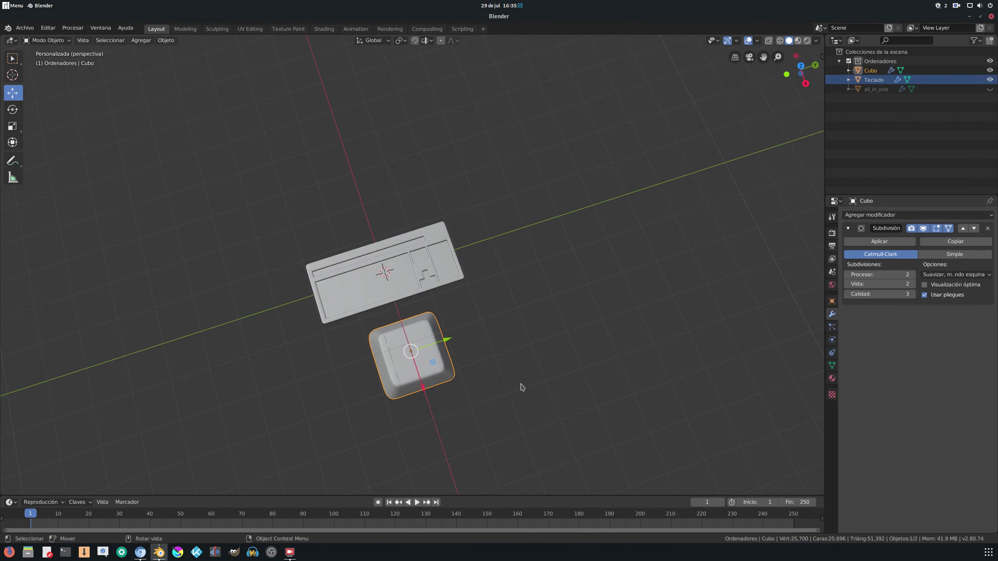
Step: Shrink the keycap to about half size and move it onto the keyboard's right end
key("s")
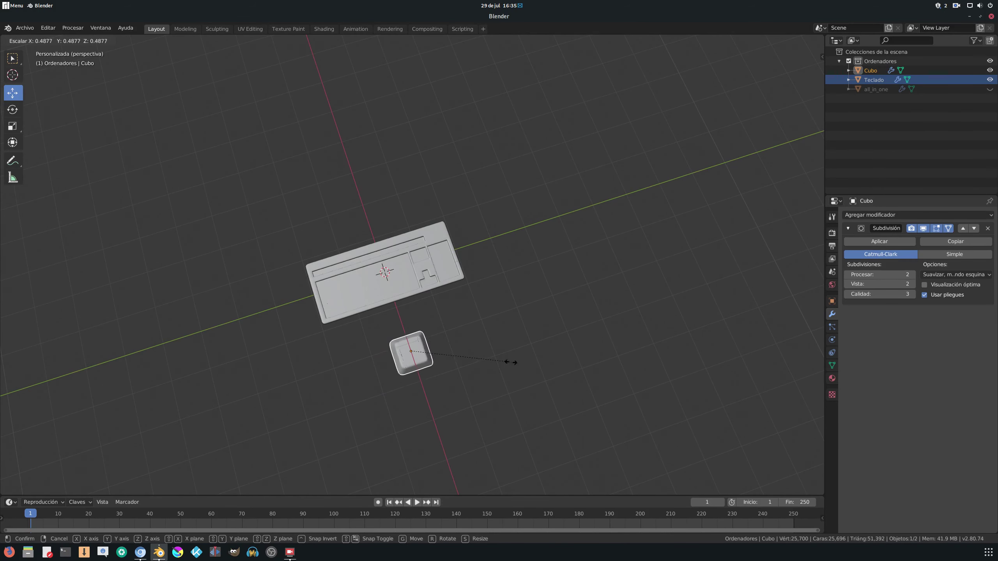
left_click(499, 363)
middle_click_drag(483, 363, 508, 350)
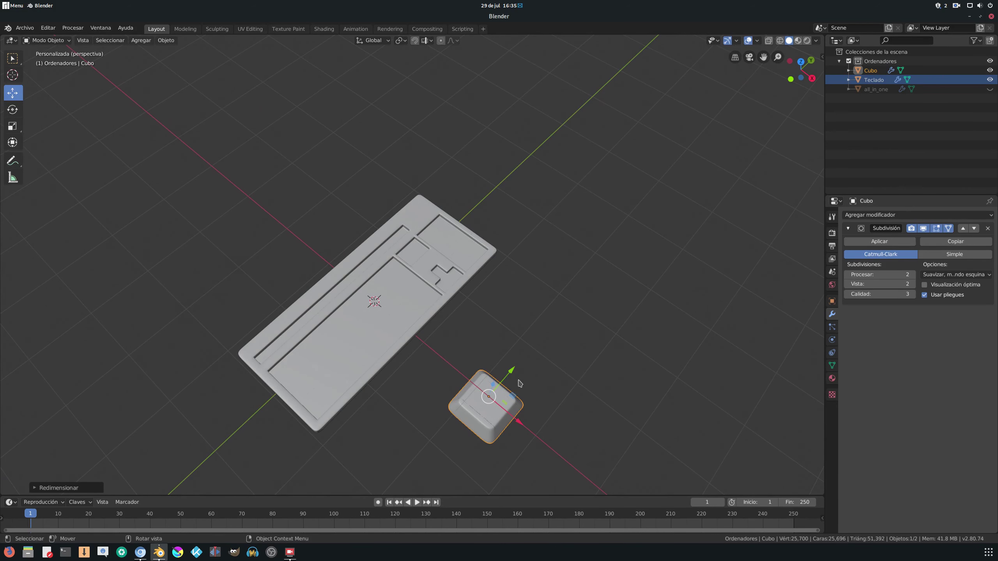
left_click_drag(512, 375, 593, 297)
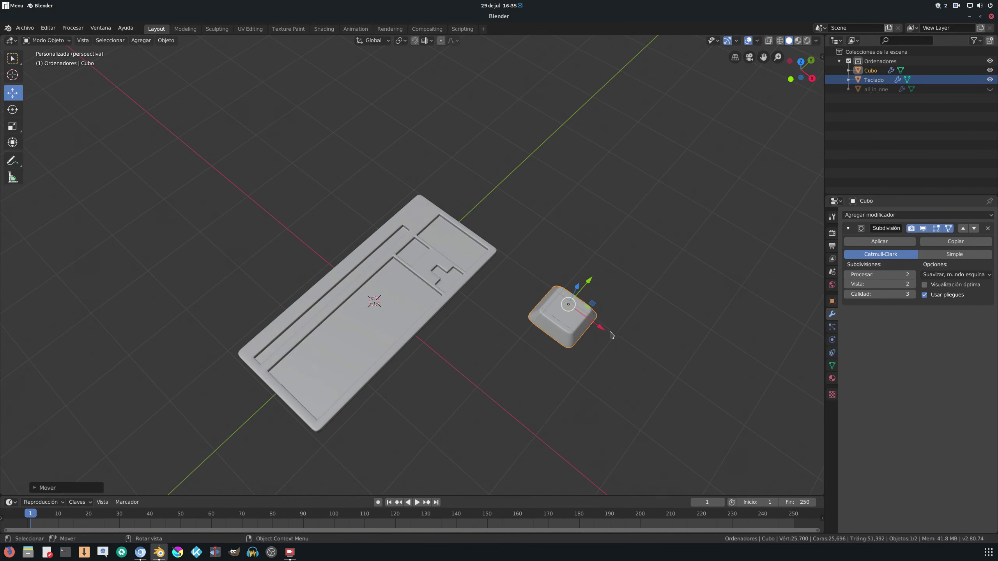
left_click_drag(610, 334, 510, 264)
scroll(510, 263, "up", 2)
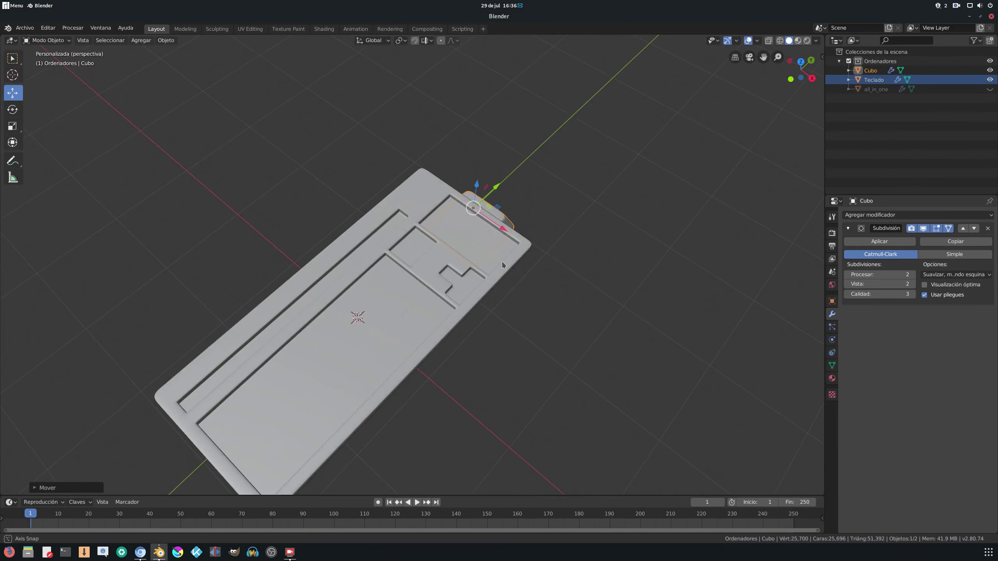
middle_click_drag(502, 262, 456, 219)
left_click_drag(523, 263, 540, 228)
middle_click_drag(540, 228, 569, 342)
Step: Scale the keycap down further and lower it into the keyboard's small lower key slot
key("s")
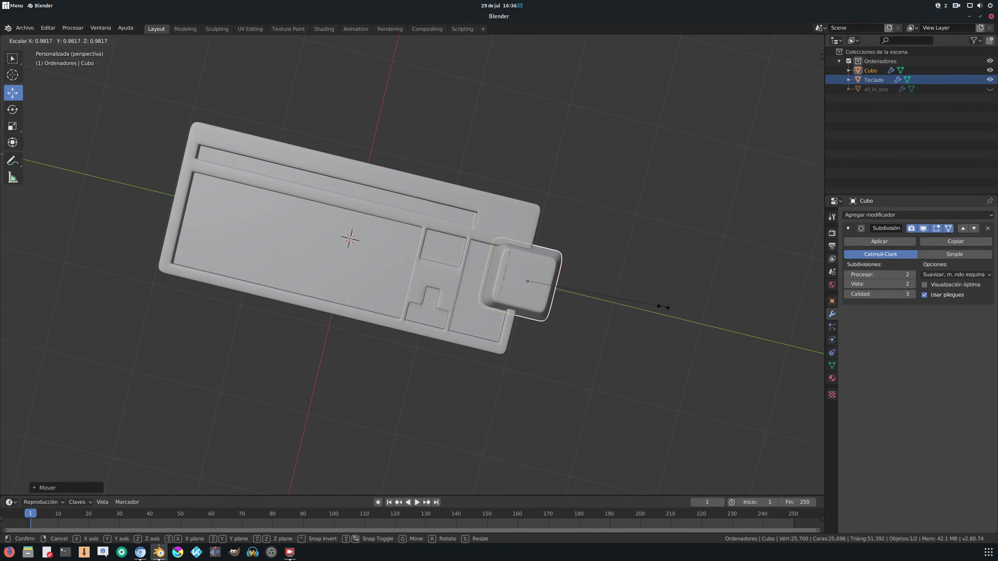
left_click(601, 294)
left_click_drag(563, 292, 476, 273)
scroll(481, 283, "up", 1)
key("s")
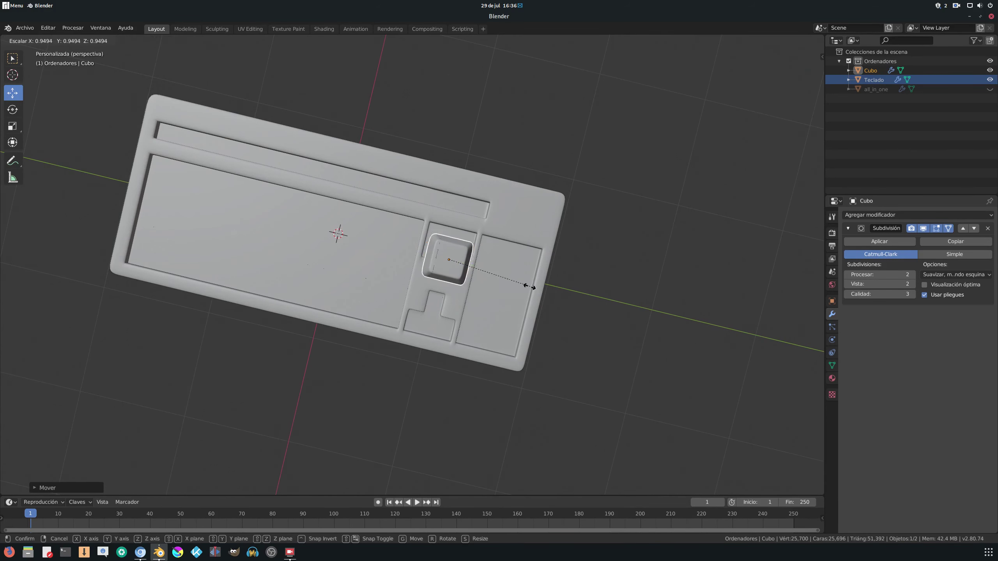
left_click(489, 279)
scroll(486, 277, "up", 2)
key("s")
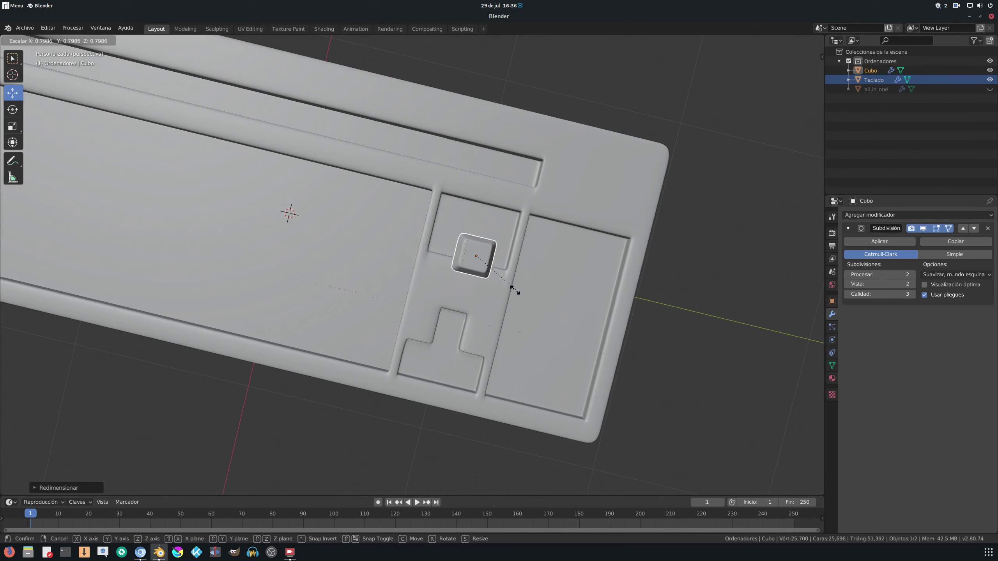
left_click(492, 291)
left_click_drag(466, 296, 485, 351)
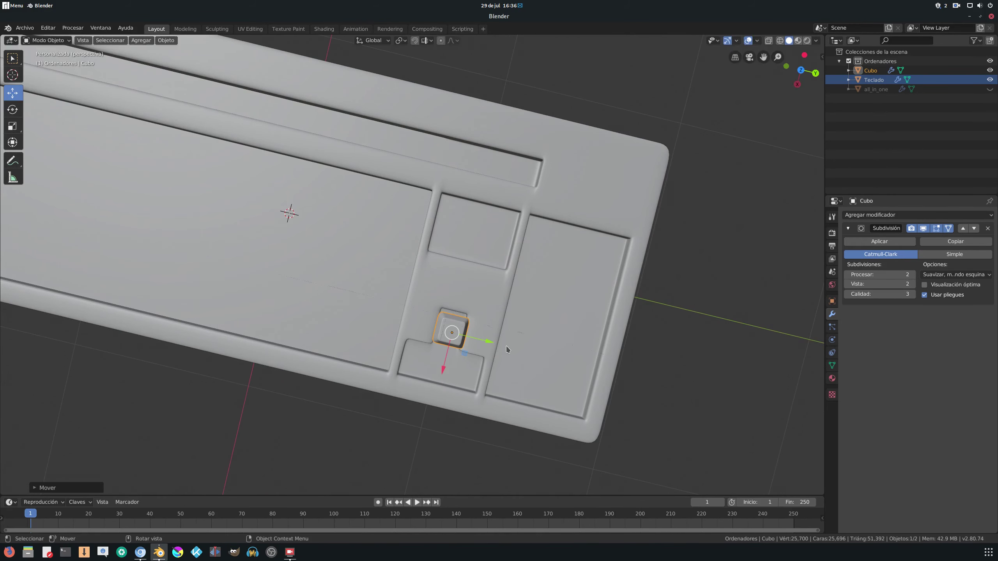
mouse_move(506, 347)
middle_mouse_down()
mouse_move(519, 270)
mouse_move(465, 253)
middle_mouse_up()
left_click_drag(469, 228, 471, 284)
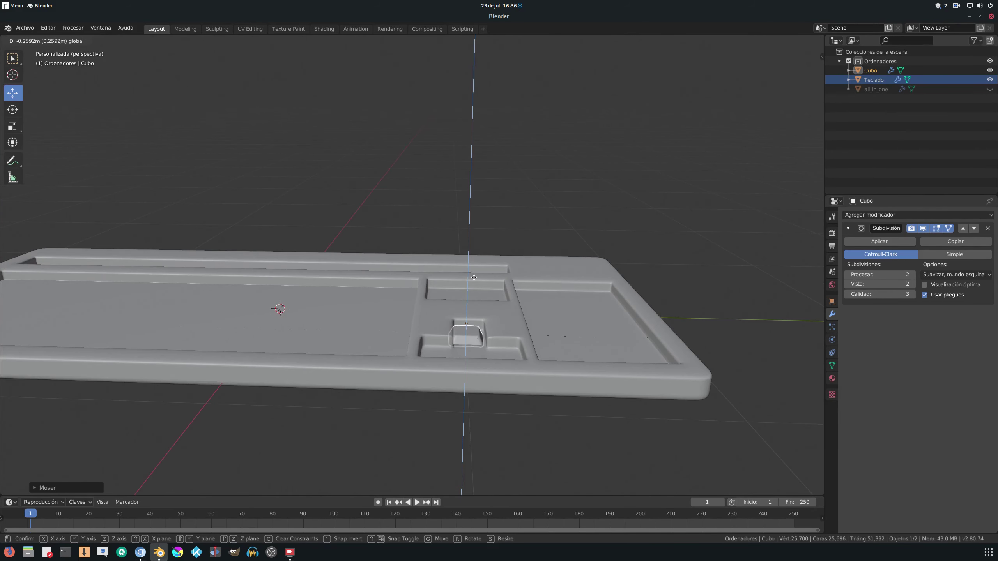
Step: Fit the keycap into the up-arrow slot, adjusting its position and size, then raise it
middle_click_drag(471, 283, 489, 335)
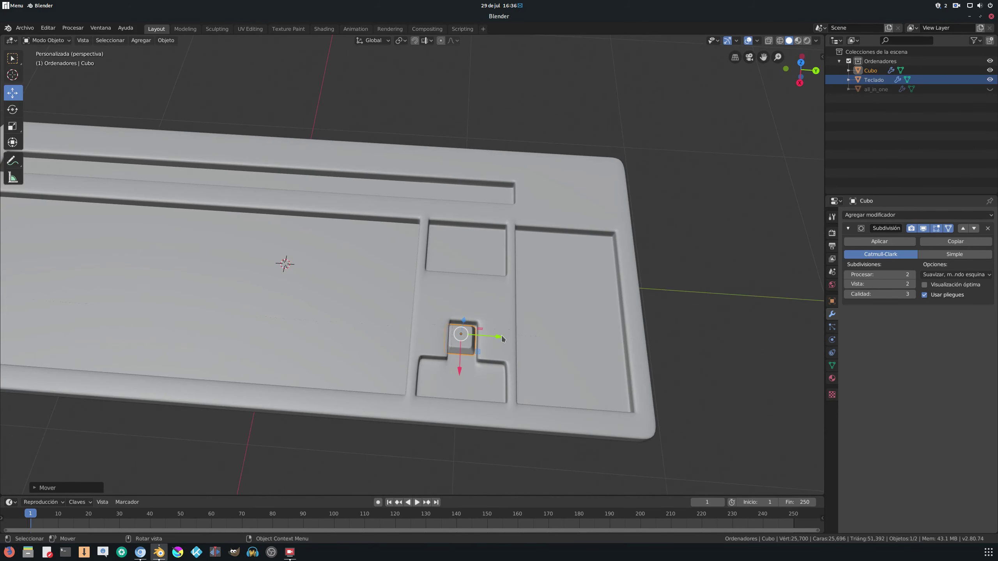
left_click_drag(501, 337, 504, 337)
middle_click_drag(506, 377, 566, 362)
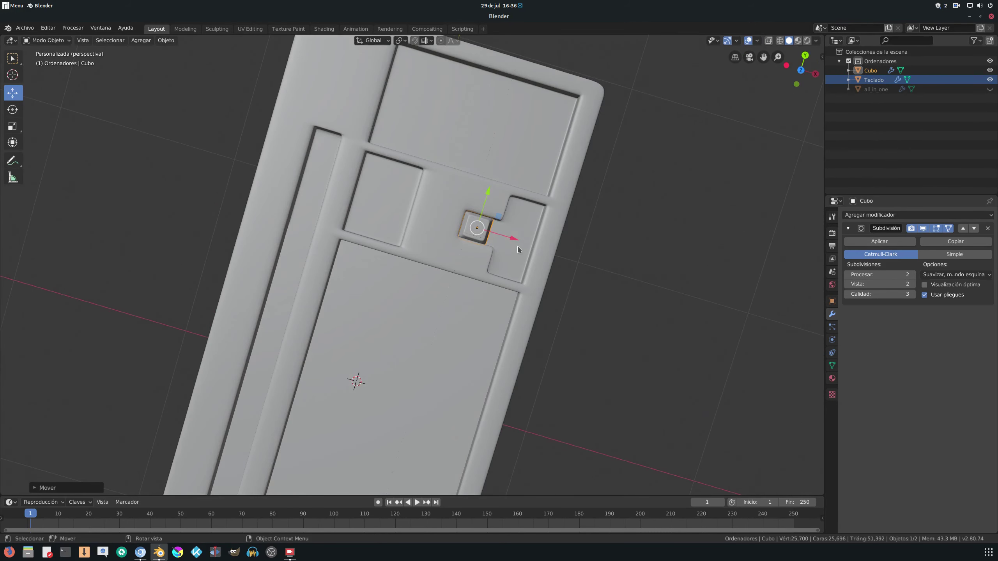
left_click_drag(510, 238, 516, 240)
key("s")
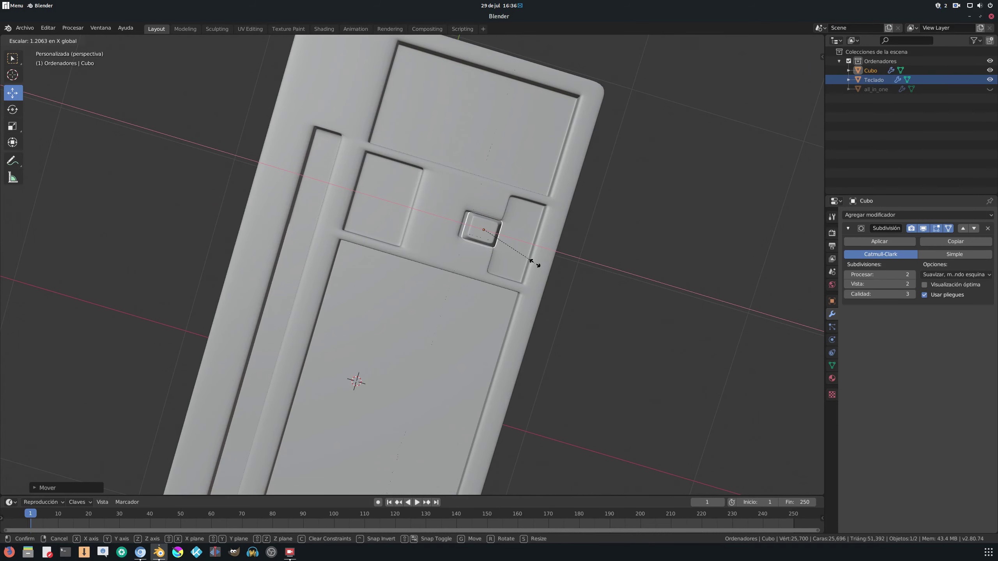
left_click(535, 263)
left_click_drag(522, 247, 517, 240)
middle_click_drag(518, 240, 488, 323)
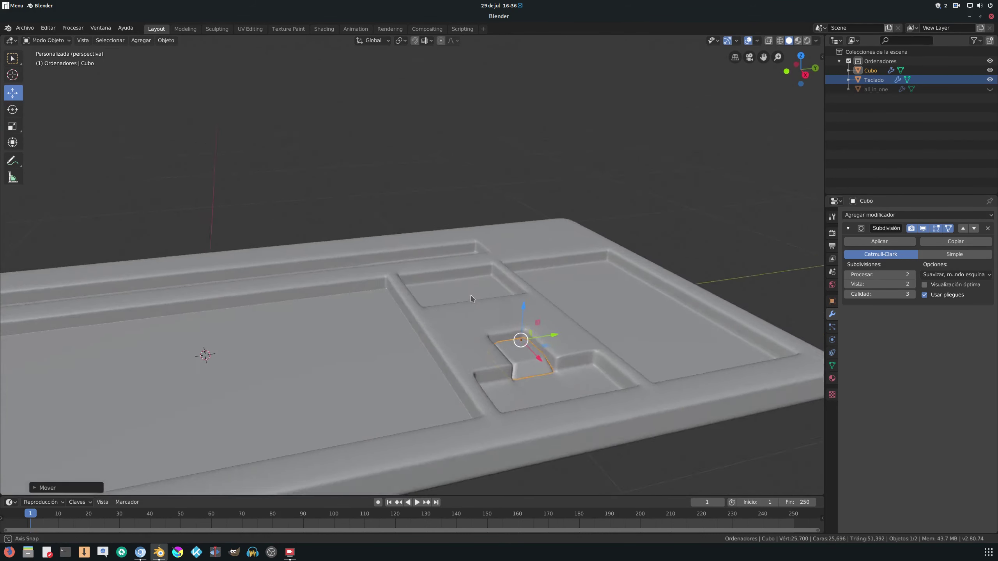
left_click_drag(505, 323, 507, 310)
middle_click_drag(507, 309, 507, 314)
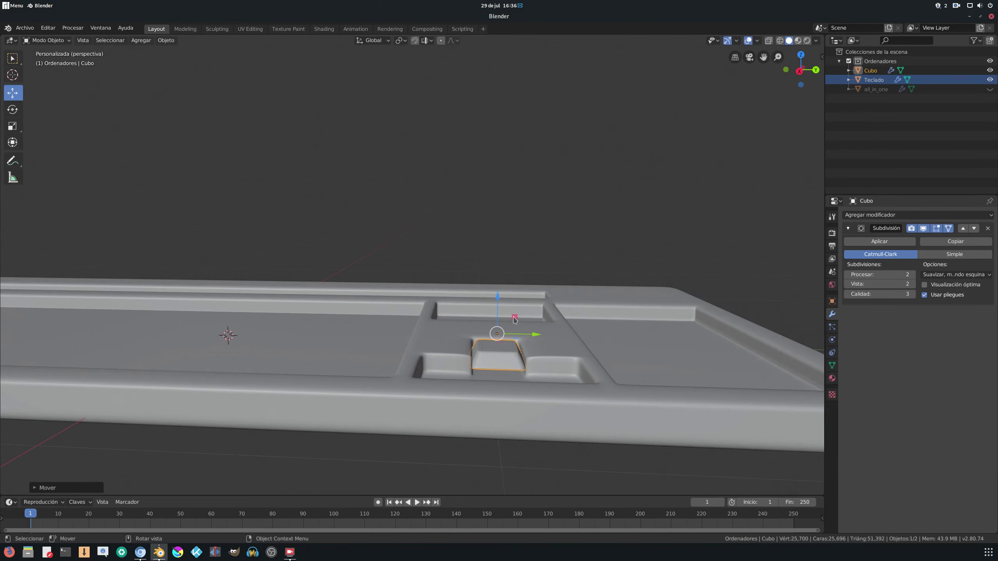
Step: Stretch the keycap taller along Z, lift it above the slot and center it along X
key("s")
key("z")
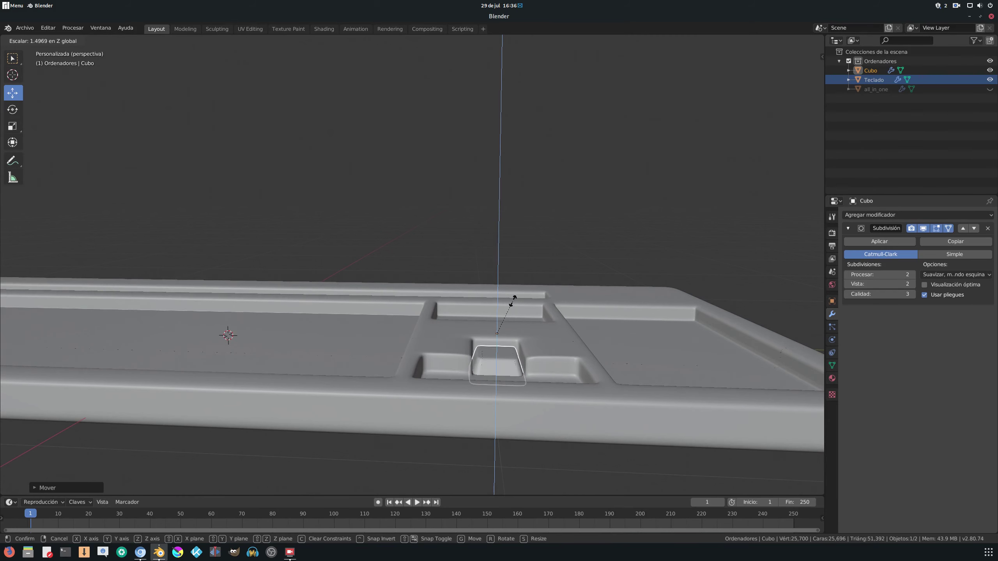
left_click(512, 302)
left_click_drag(497, 305, 498, 297)
middle_click_drag(498, 298, 562, 359)
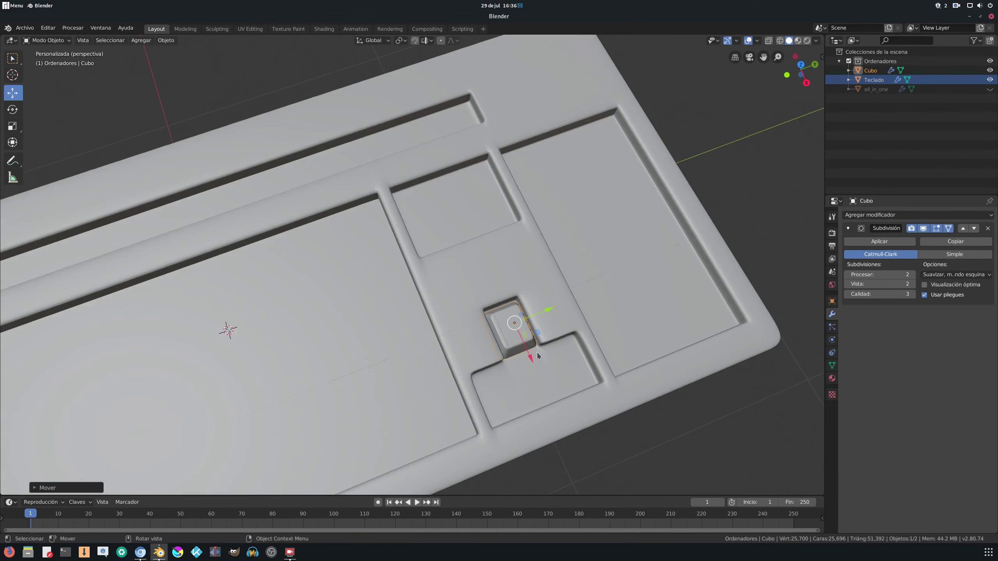
scroll(562, 359, "up", 2)
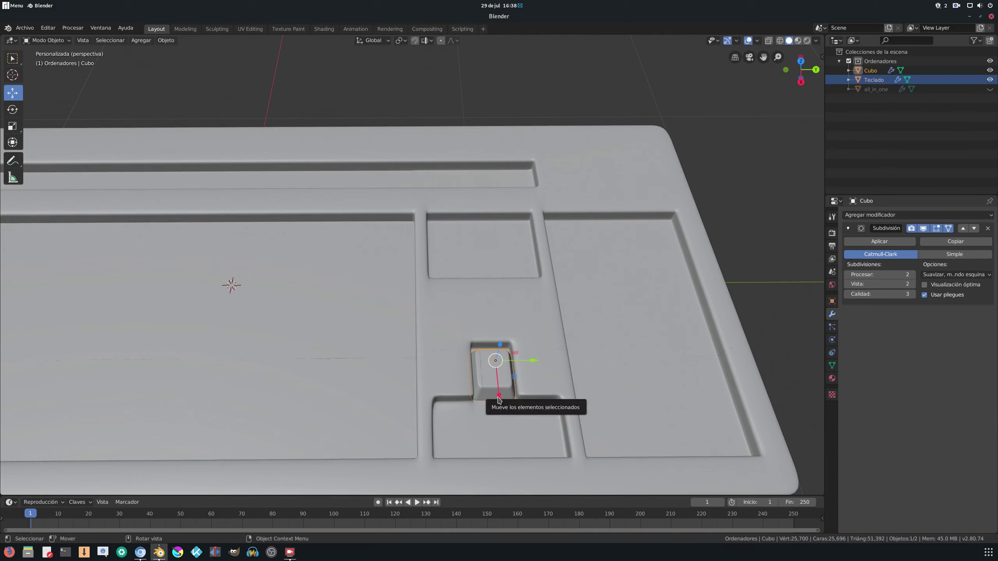
mouse_move(498, 397)
left_mouse_down()
mouse_move(498, 407)
mouse_move(498, 396)
left_mouse_up()
middle_click_drag(498, 396, 534, 391)
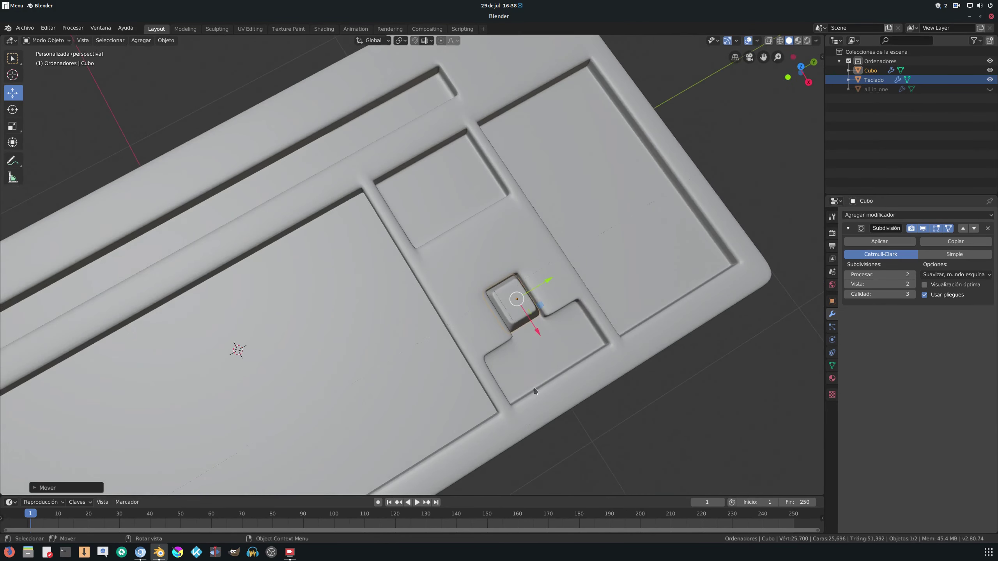
Step: Widen the keycap along X and reposition it snugly in the slot
key("s")
key("x")
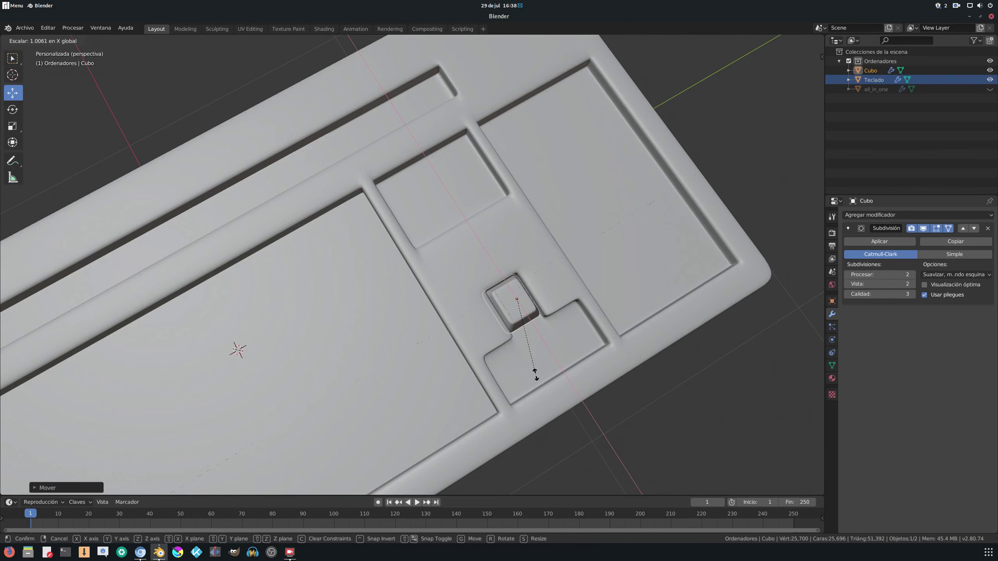
left_click(552, 381)
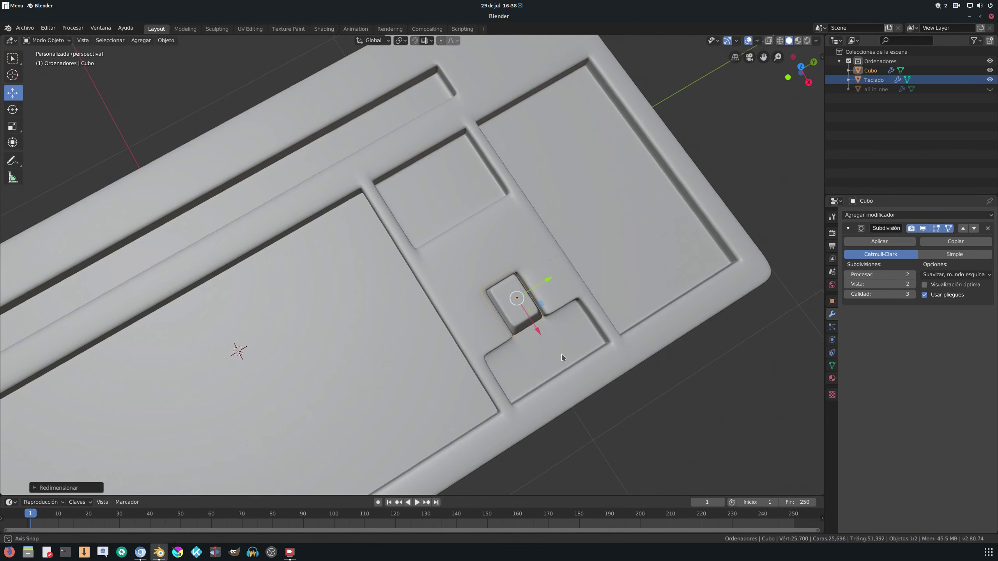
mouse_move(552, 381)
middle_mouse_down()
mouse_move(545, 272)
mouse_move(531, 325)
middle_mouse_up()
key("g")
left_click(569, 312)
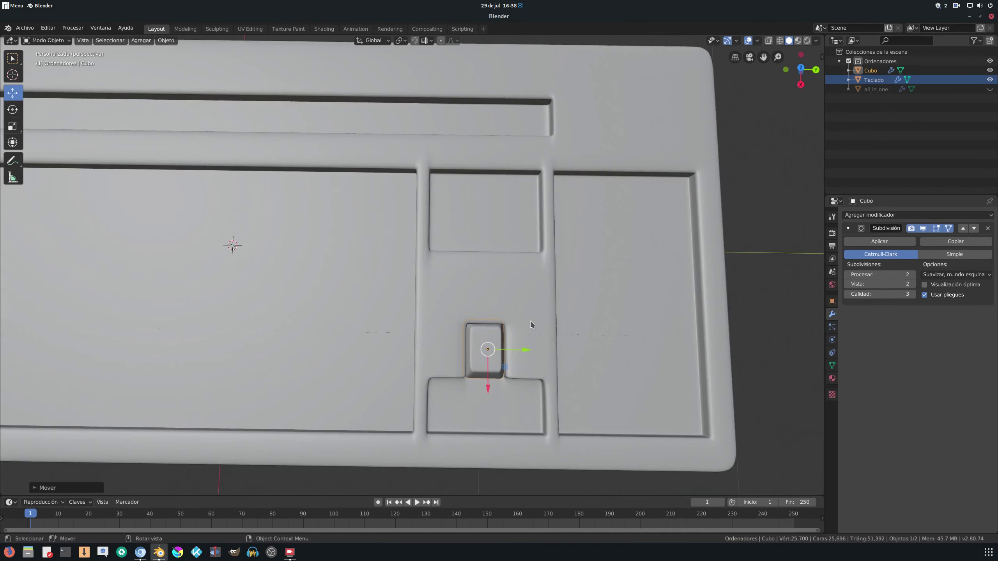
key("shift+d")
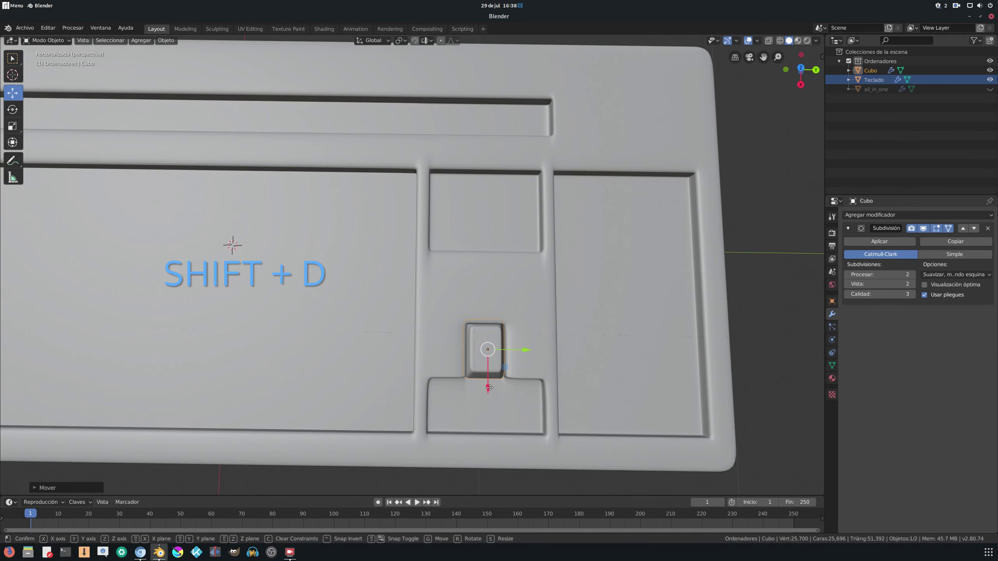
Step: Duplicate the keycap into the down-arrow slot along X and the right-arrow slot along Y
left_click(491, 389)
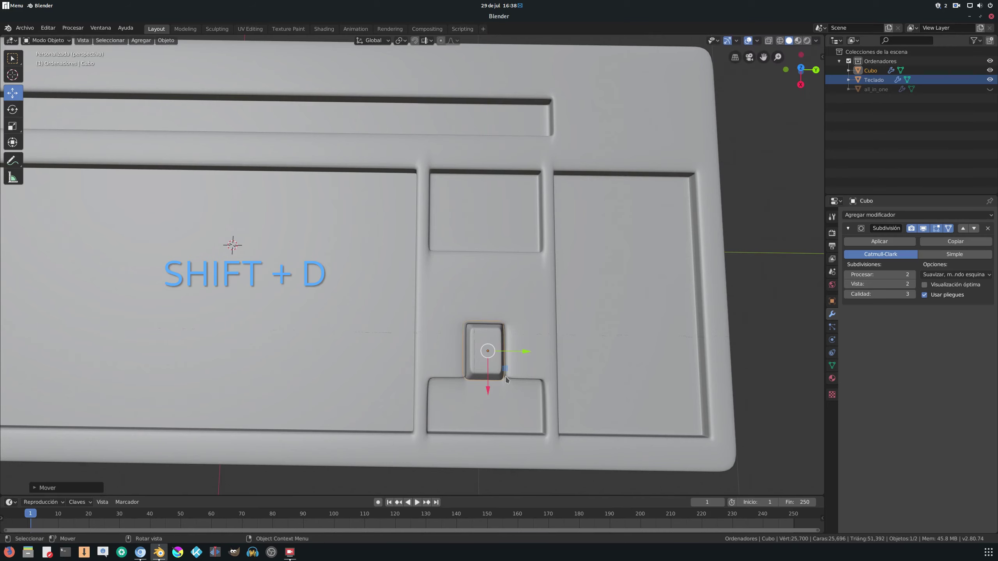
key("shift+d")
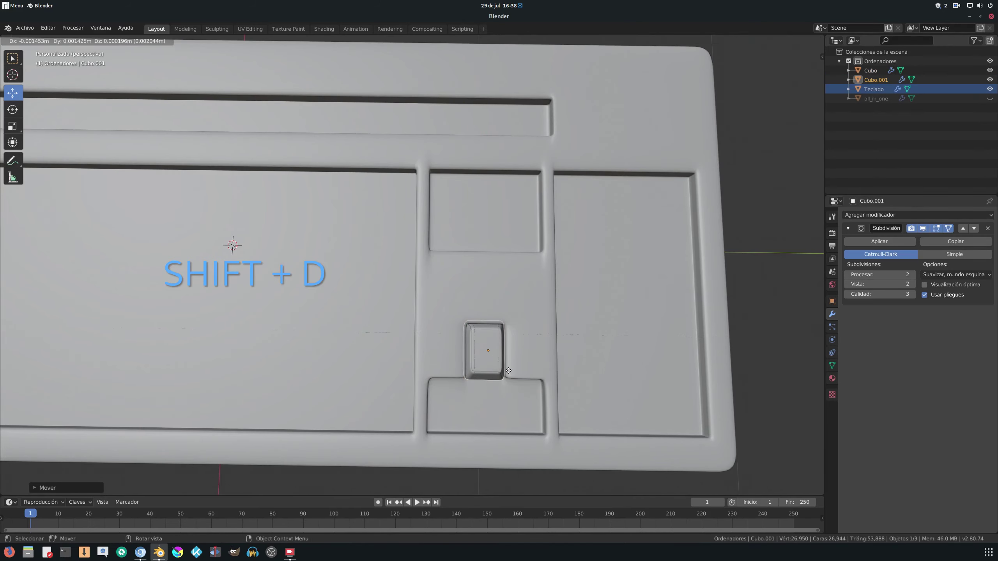
key("x")
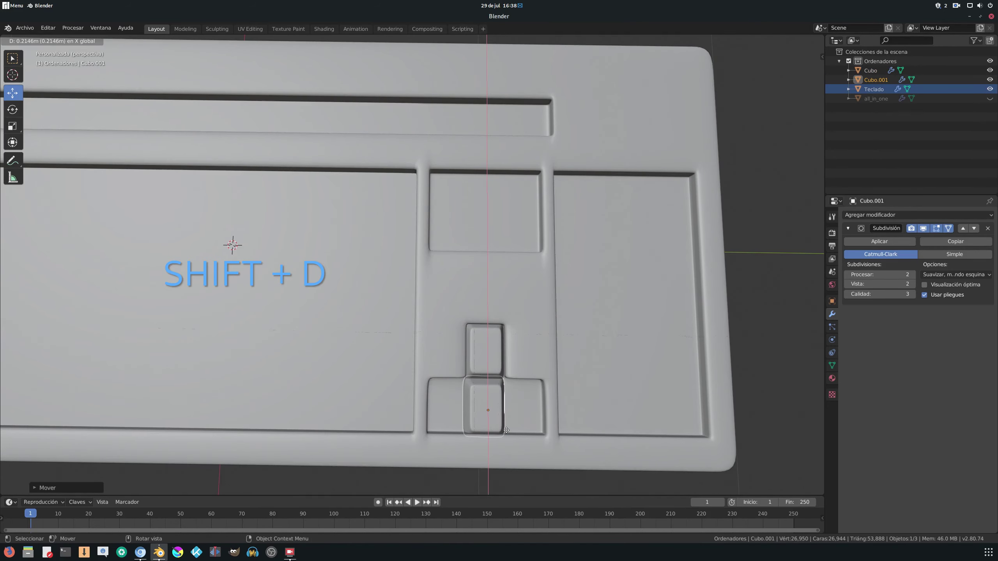
left_click(506, 430)
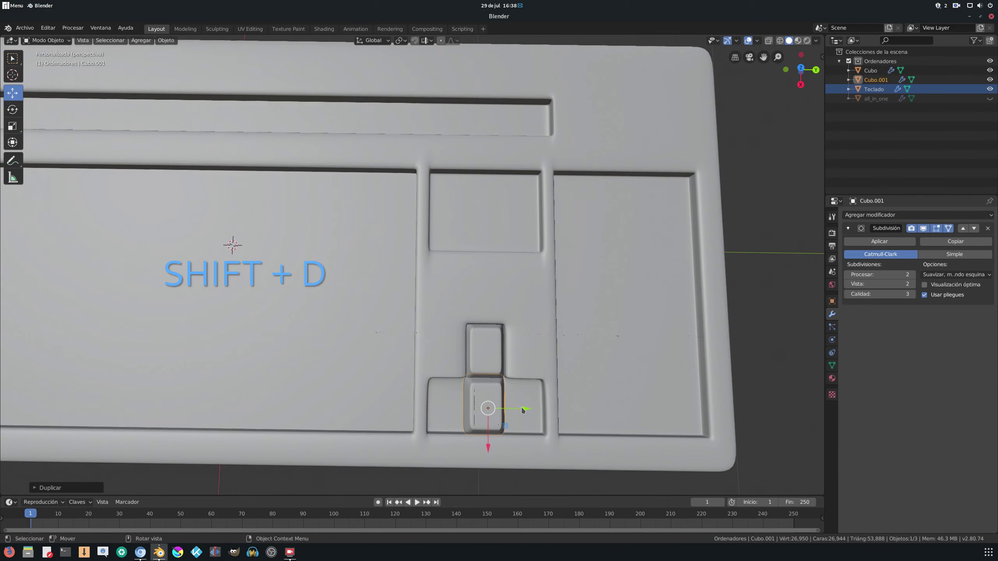
key("shift+d")
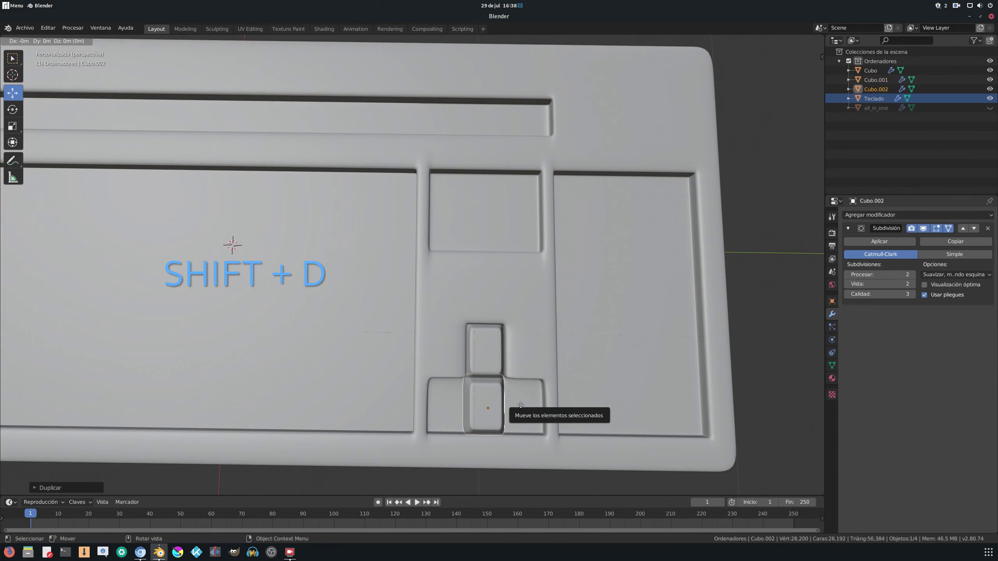
key("y")
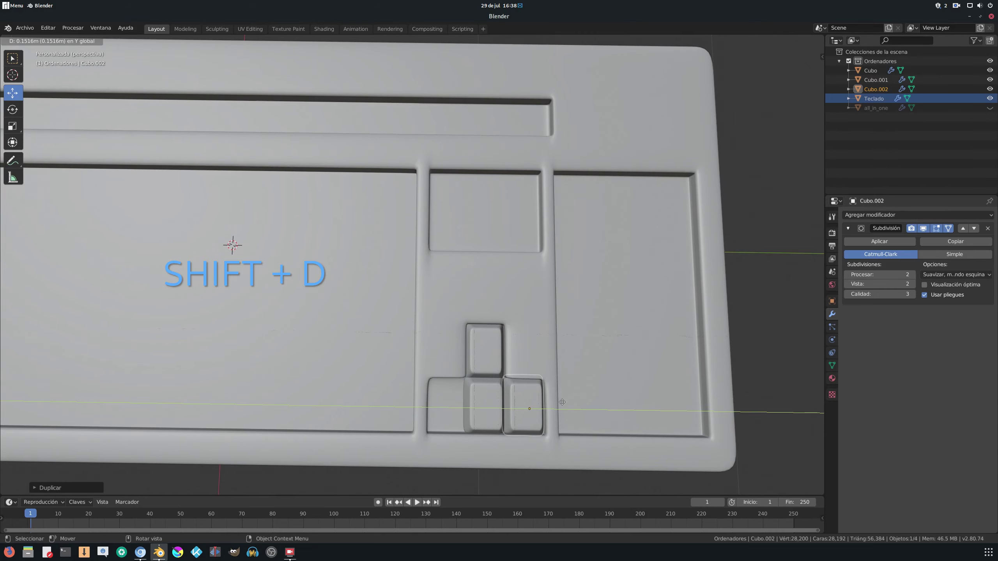
left_click(562, 402)
Step: Place a third keycap copy in the left-arrow slot and select the keyboard base Teclado
mouse_move(561, 402)
middle_mouse_down()
mouse_move(533, 351)
mouse_move(547, 356)
middle_mouse_up()
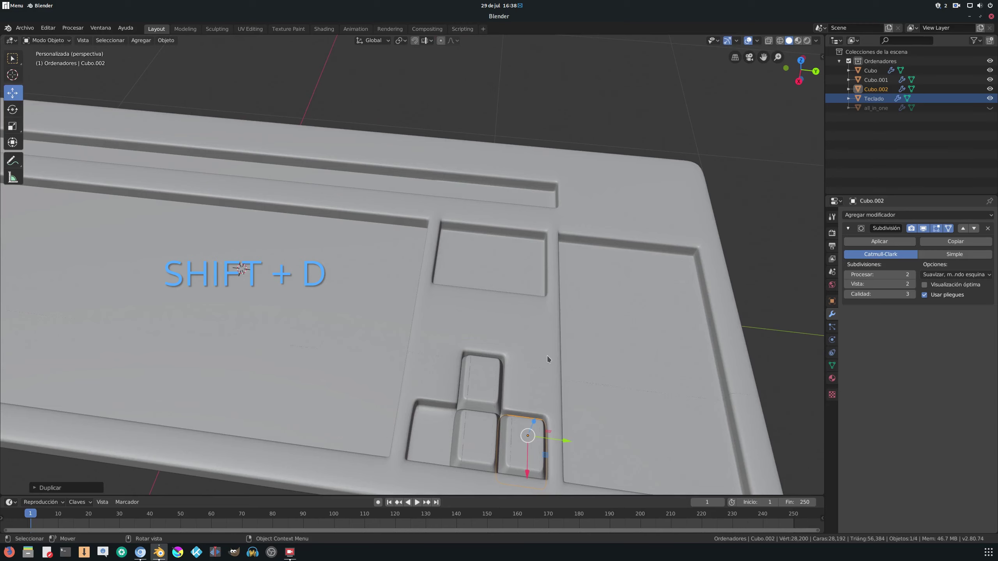
key("shift+d")
key("y")
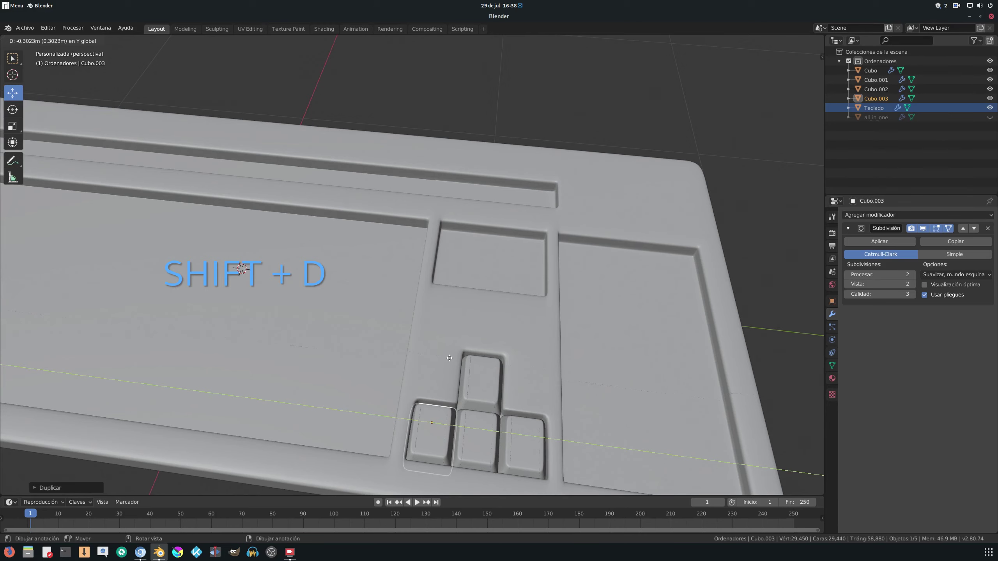
left_click(449, 358)
scroll(449, 358, "down", 3)
mouse_move(449, 358)
middle_mouse_down()
mouse_move(485, 356)
mouse_move(505, 332)
middle_mouse_up()
left_click(363, 330)
mouse_move(410, 310)
middle_mouse_down()
mouse_move(417, 352)
mouse_move(410, 329)
mouse_move(426, 342)
middle_mouse_up()
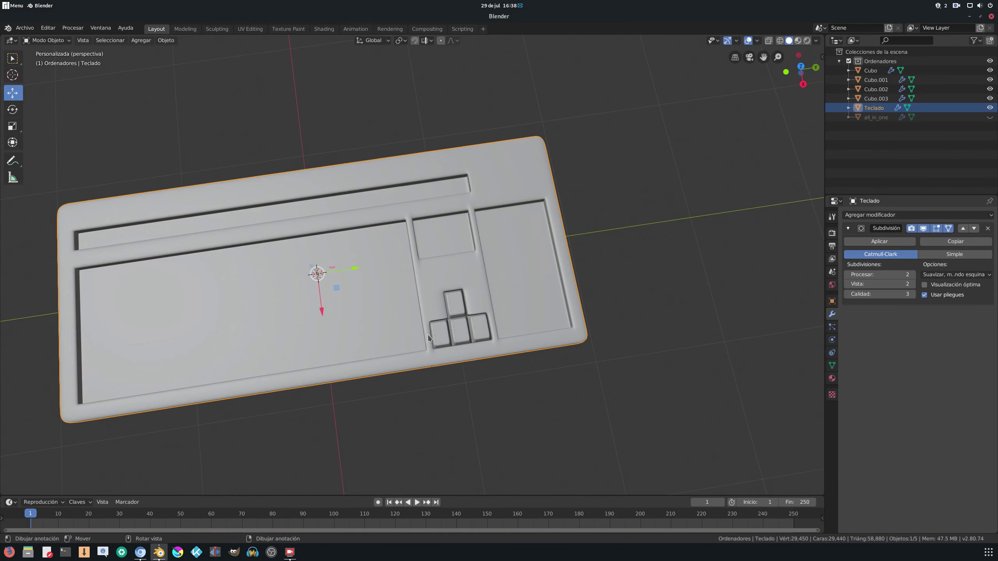
Step: Duplicate the up-arrow keycap along X into the small square recess
left_click(462, 306)
middle_click_drag(462, 306, 485, 306)
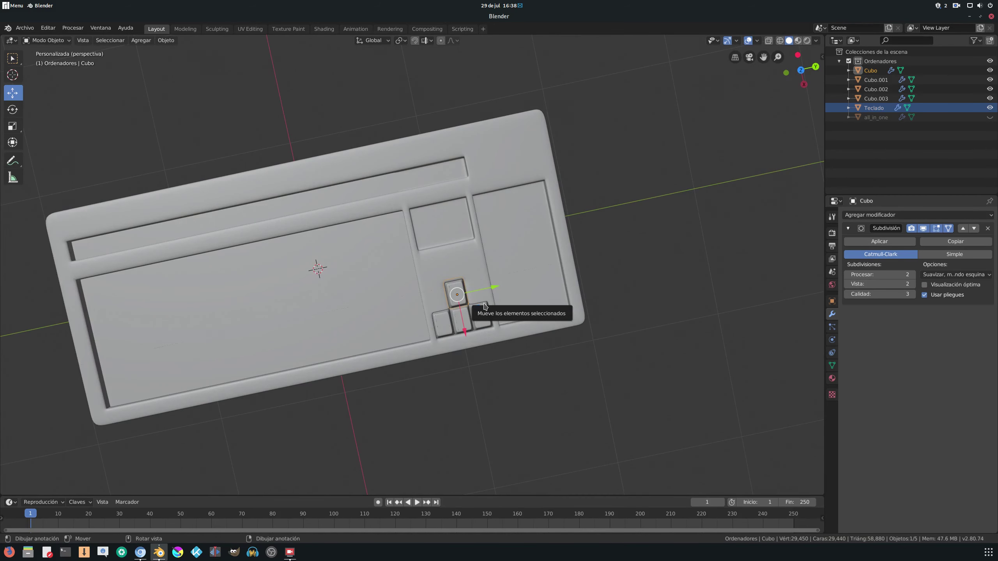
key("shift+d")
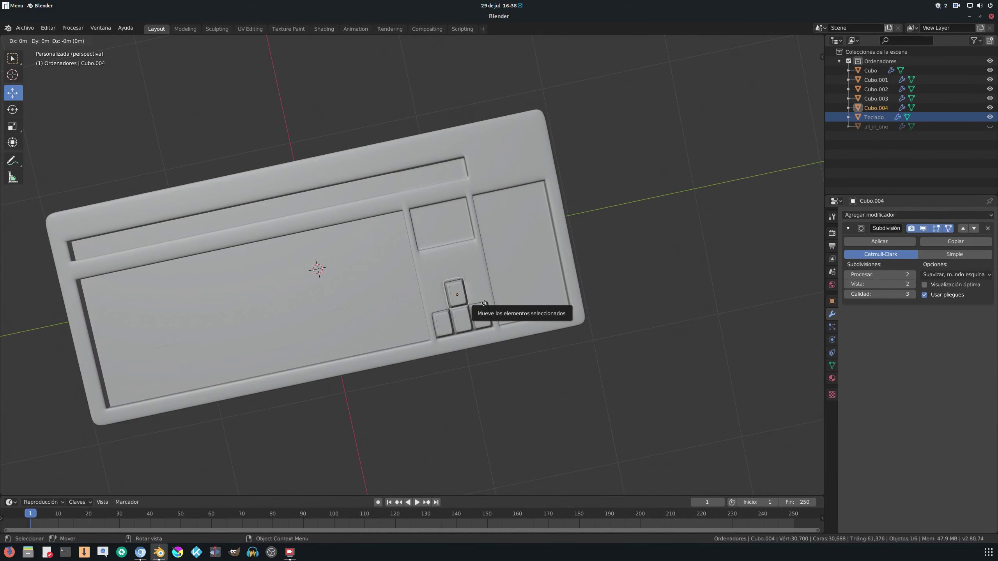
key("x")
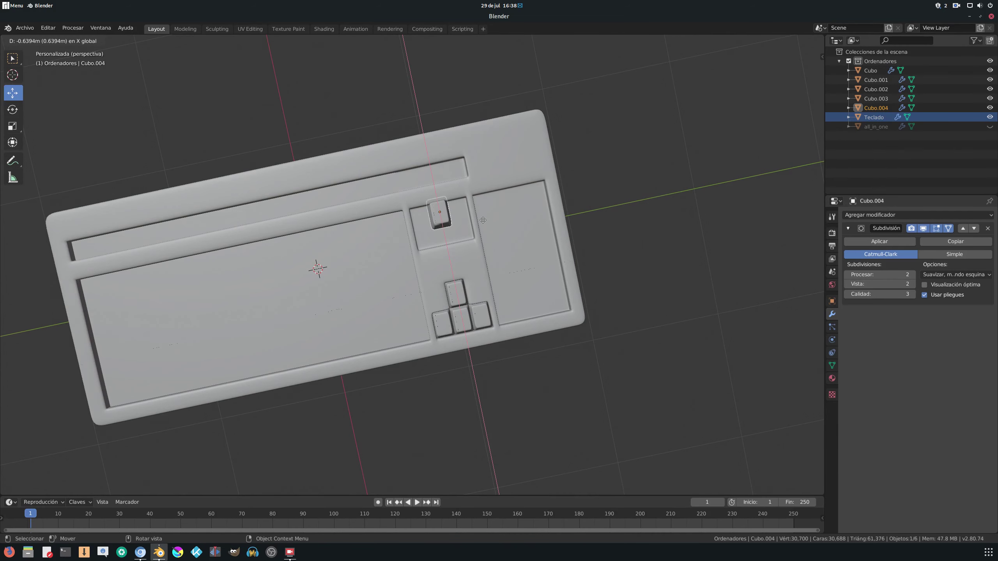
left_click(483, 220)
scroll(510, 230, "up", 3)
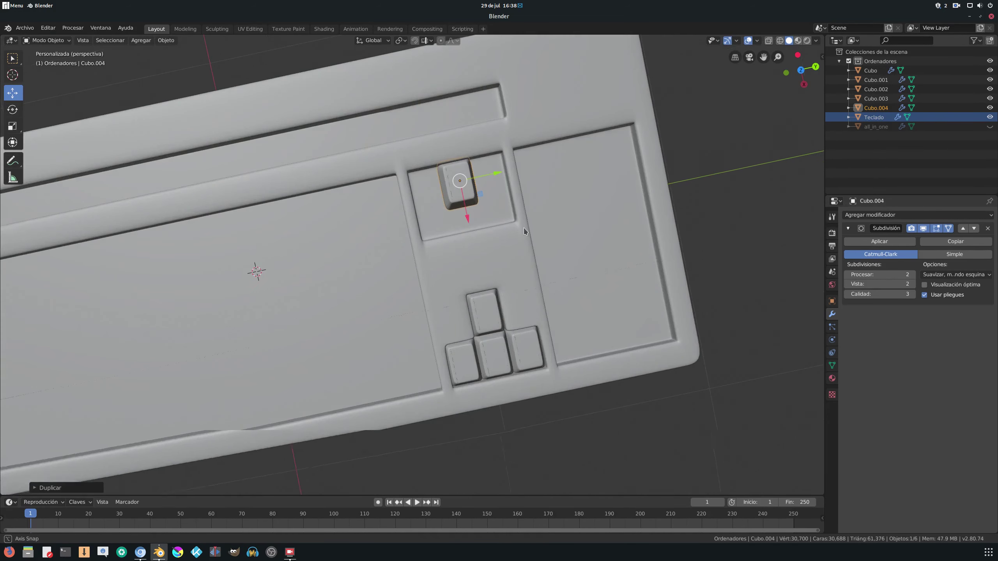
middle_click_drag(524, 231, 443, 240)
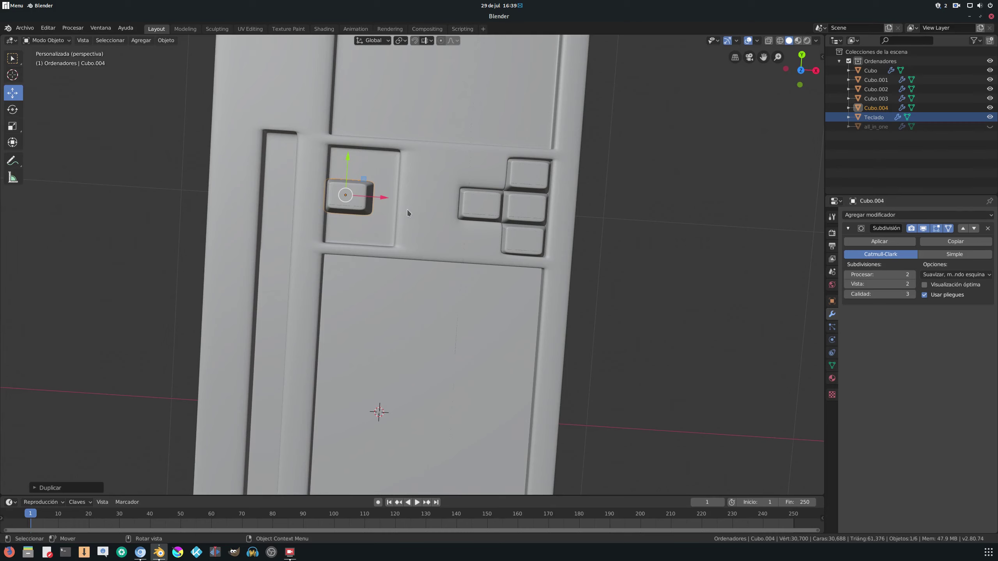
Step: Narrow the new key along X and shift it toward the recess's left side
key("s")
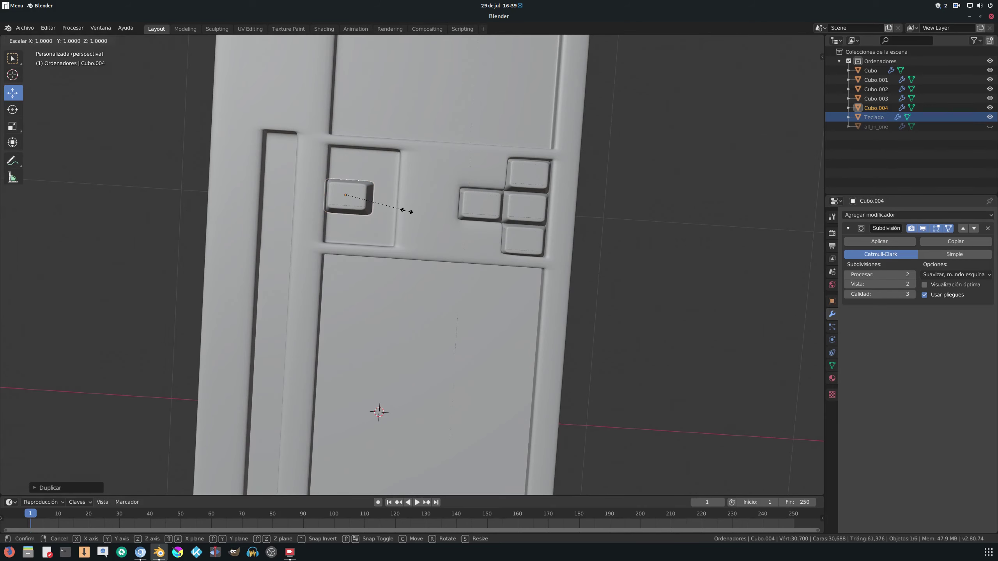
key("x")
left_click(396, 211)
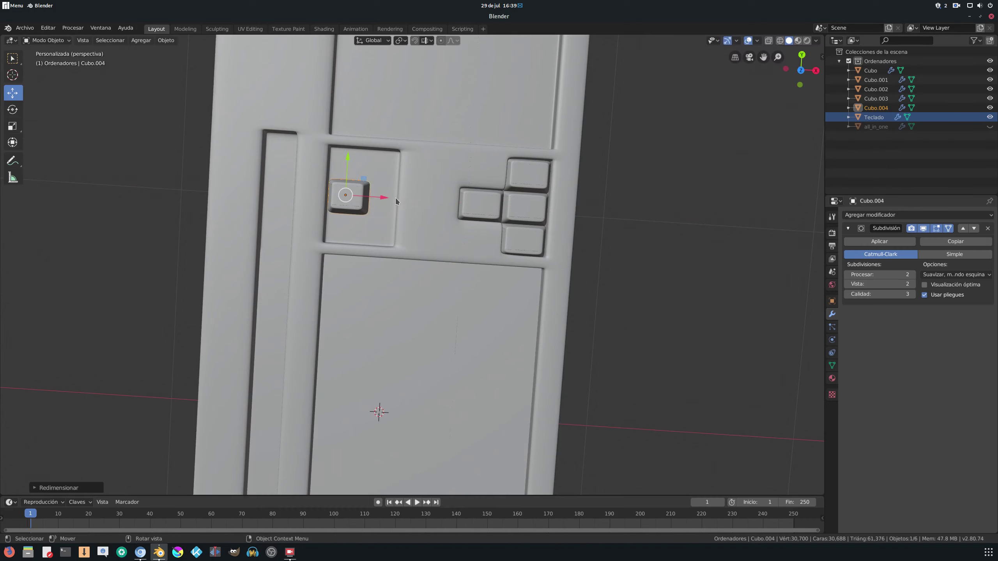
left_click_drag(385, 199, 383, 200)
mouse_move(401, 201)
middle_mouse_down()
mouse_move(428, 168)
mouse_move(401, 183)
middle_mouse_up()
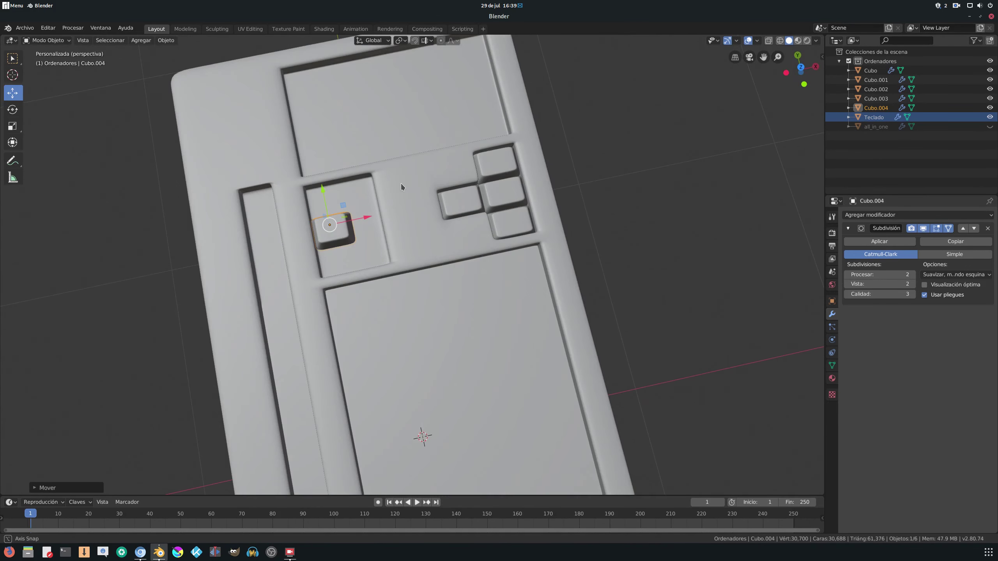
scroll(403, 185, "up", 1)
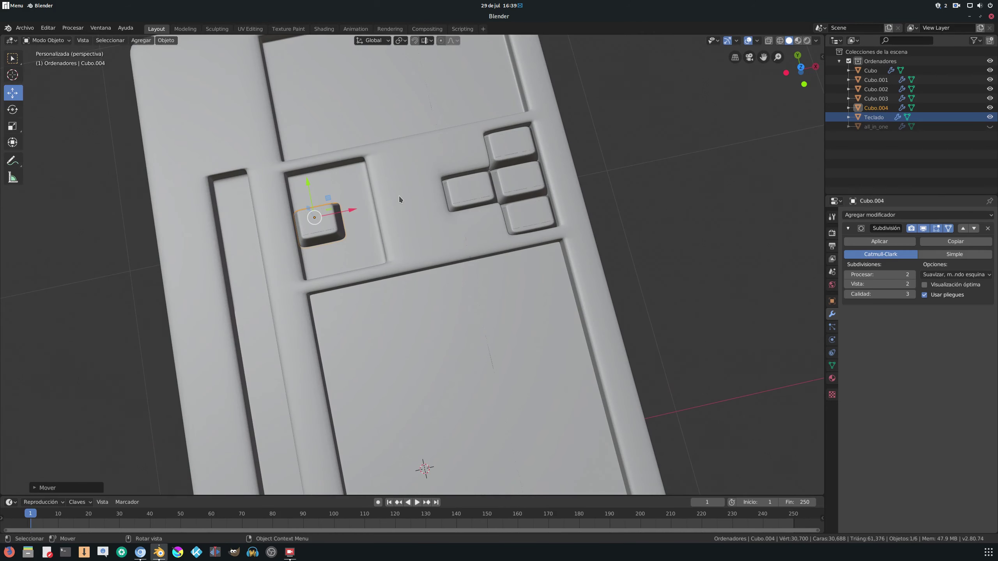
key("s")
key("x")
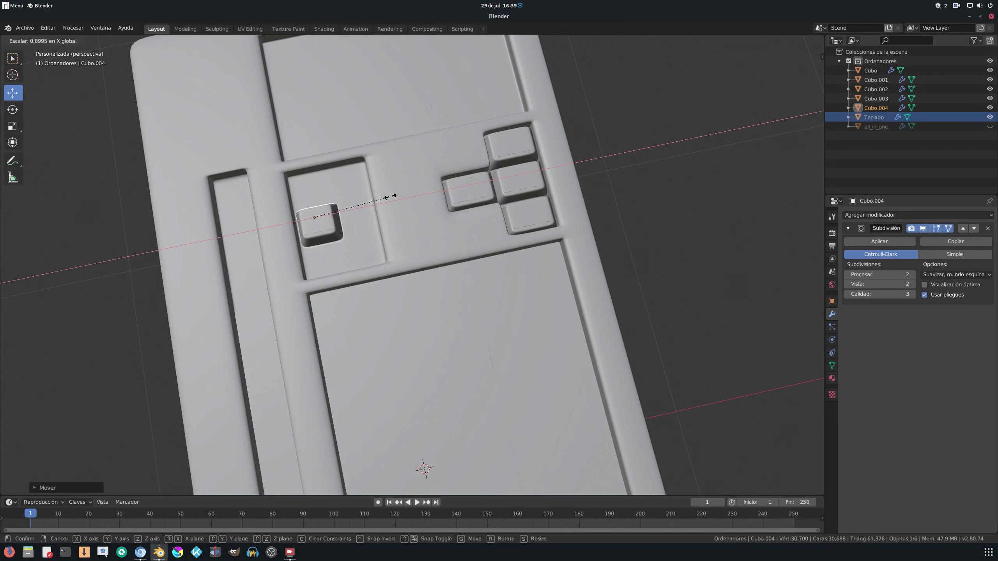
left_click(388, 195)
key("g")
left_click(365, 214)
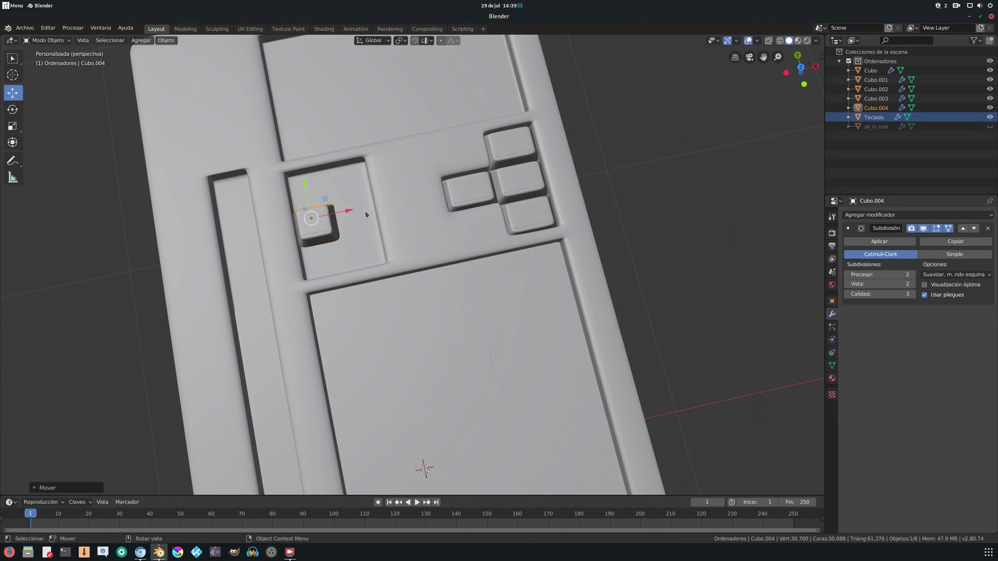
Step: Copy the small key along X to sit beside the original
key("shift+d")
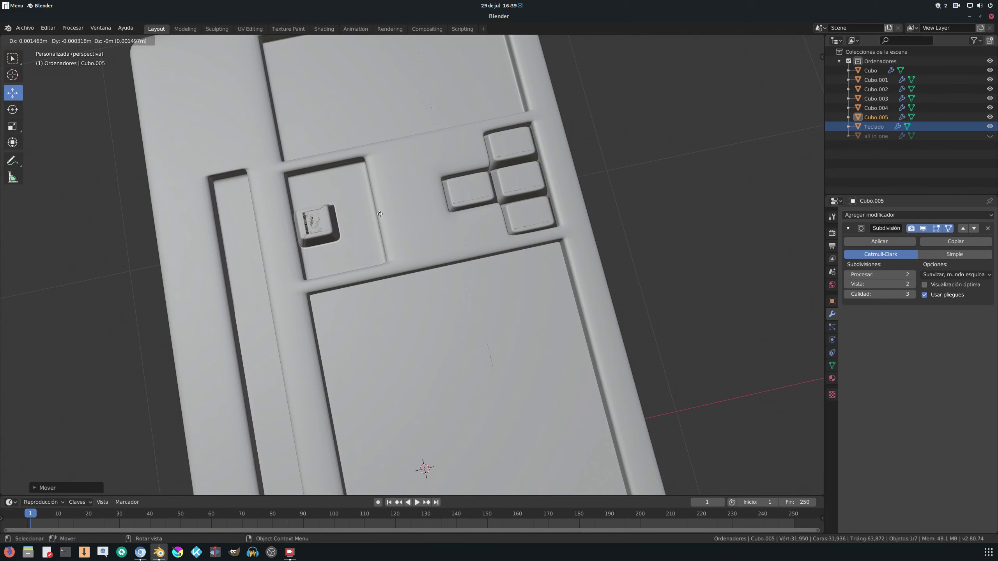
key("x")
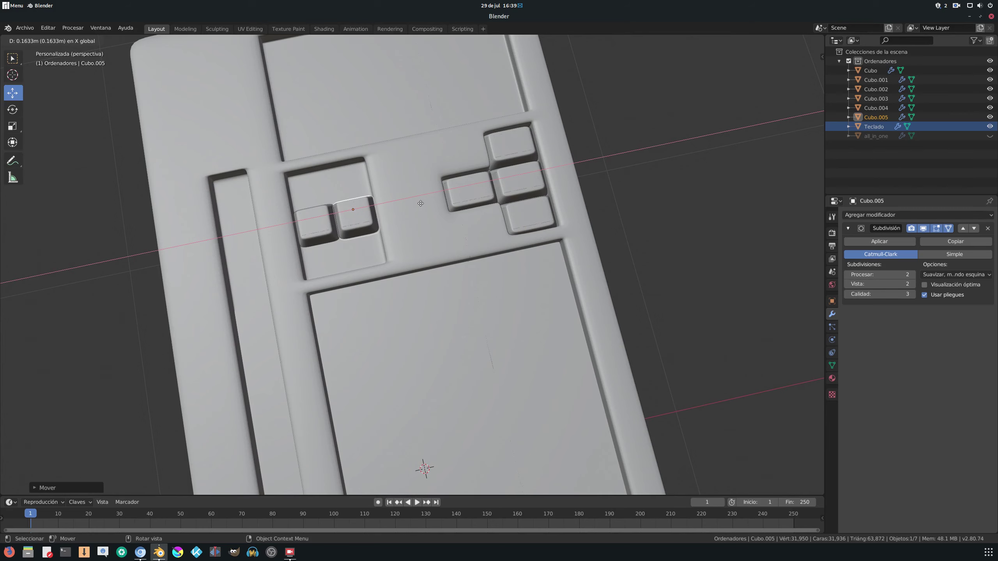
left_click(420, 202)
mouse_move(420, 202)
middle_mouse_down()
mouse_move(427, 257)
mouse_move(374, 244)
mouse_move(360, 228)
middle_mouse_up()
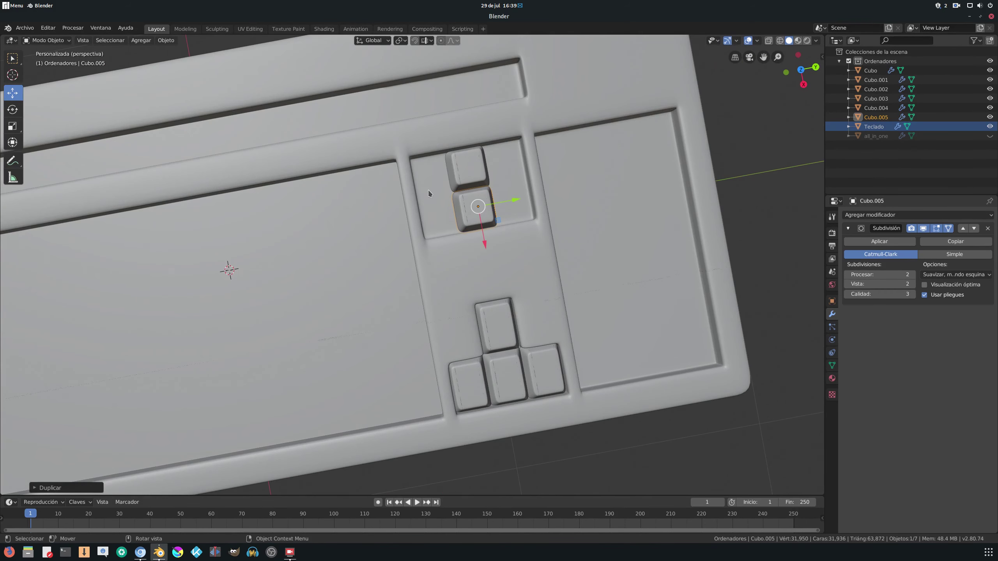
Step: Copy the key pair twice along Y to fill the recess with six keys
left_click(471, 169, "shift")
left_click(493, 202, "shift")
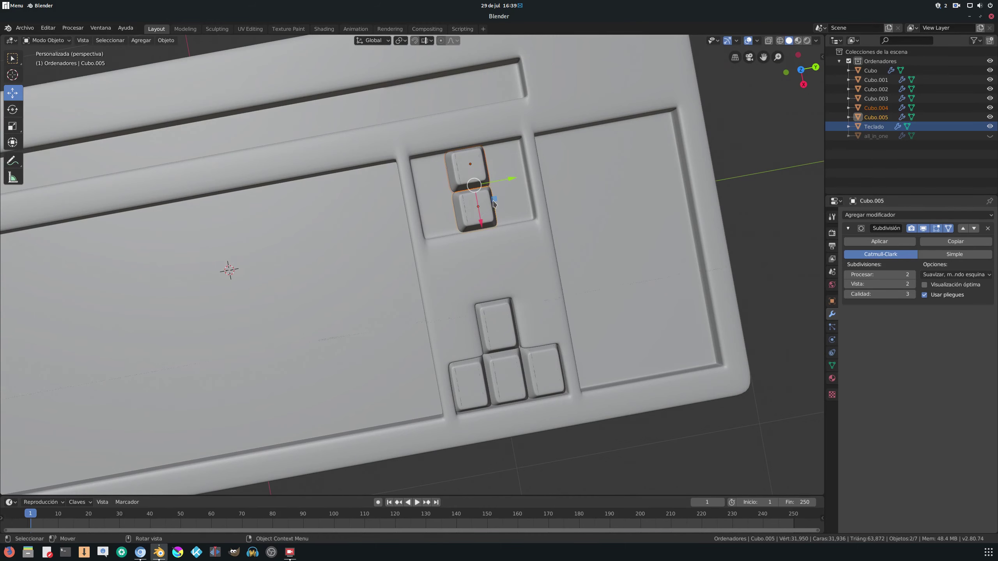
key("shift+d")
key("y")
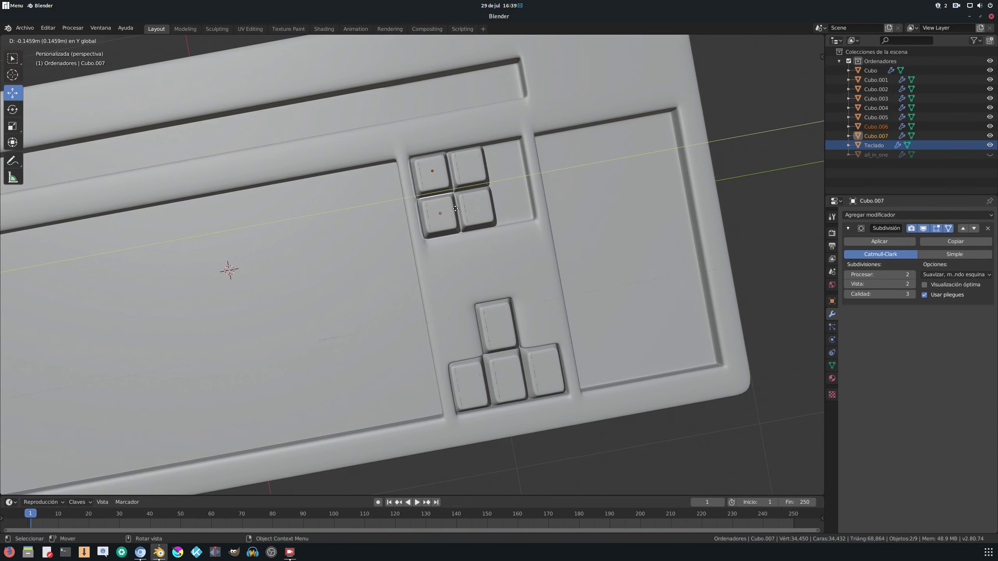
left_click(456, 208)
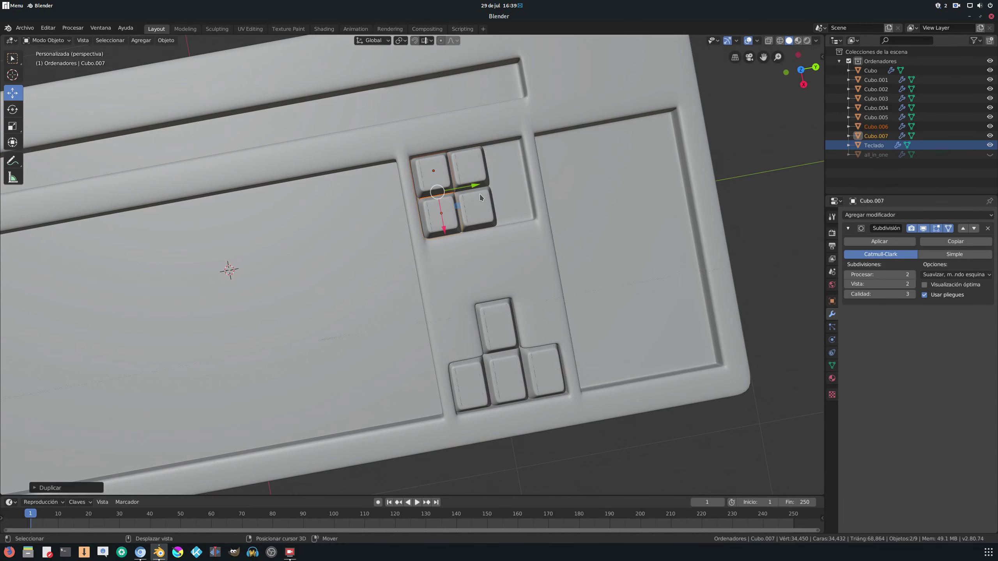
key("shift+d")
key("y")
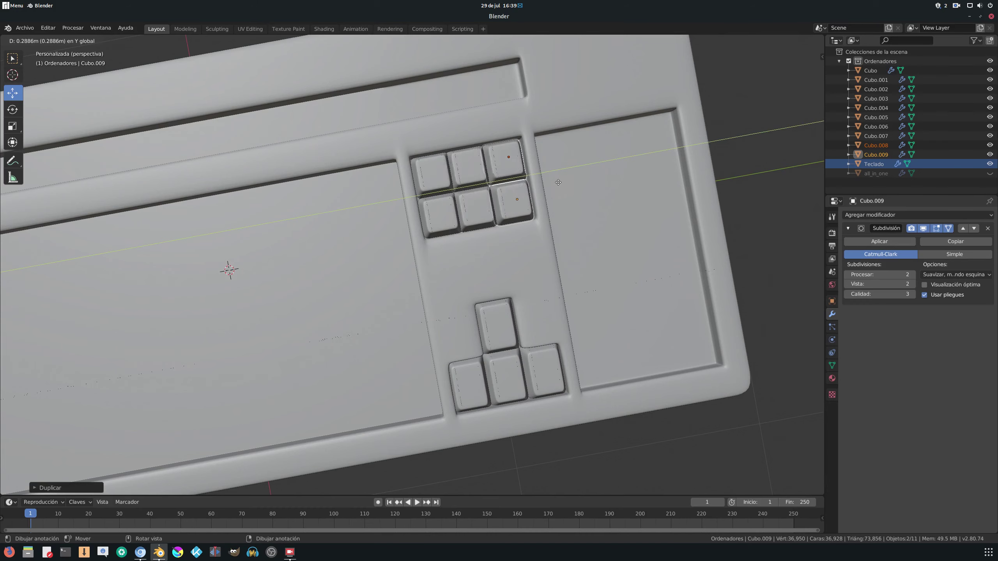
left_click(555, 184)
scroll(542, 278, "down", 5)
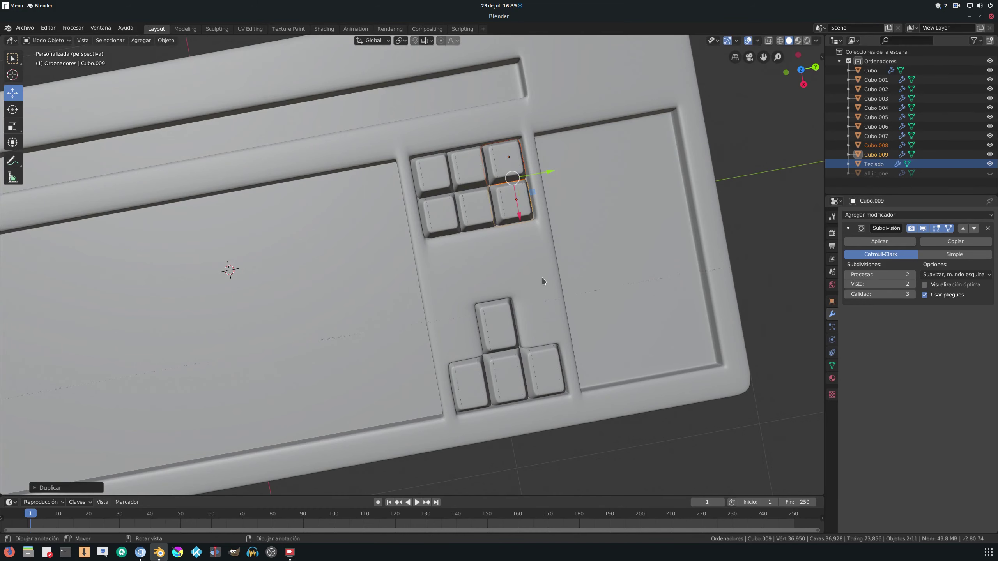
mouse_move(542, 278)
middle_mouse_down()
mouse_move(518, 233)
mouse_move(547, 220)
mouse_move(543, 262)
mouse_move(510, 317)
mouse_move(502, 305)
middle_mouse_up()
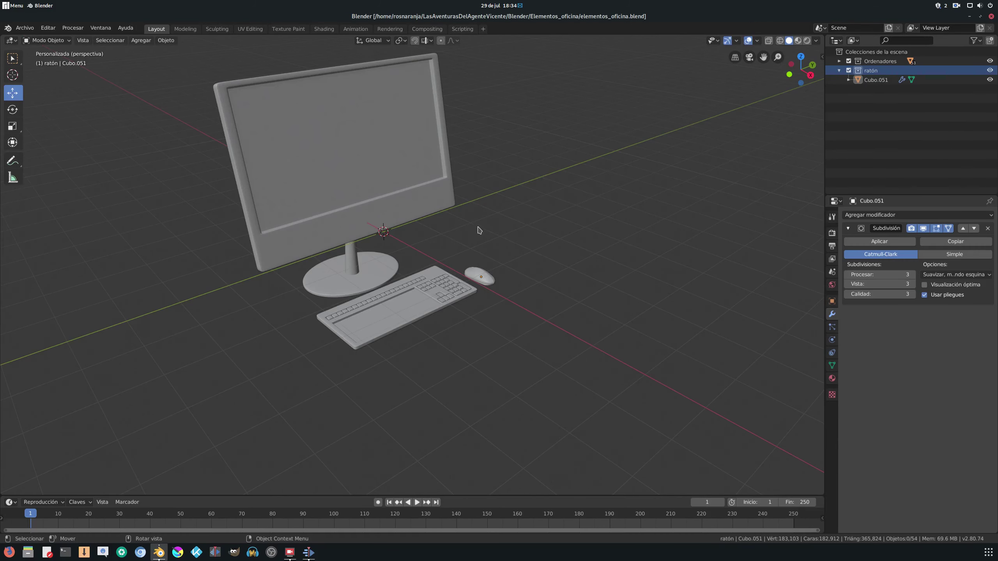
scroll(512, 213, "up", 3)
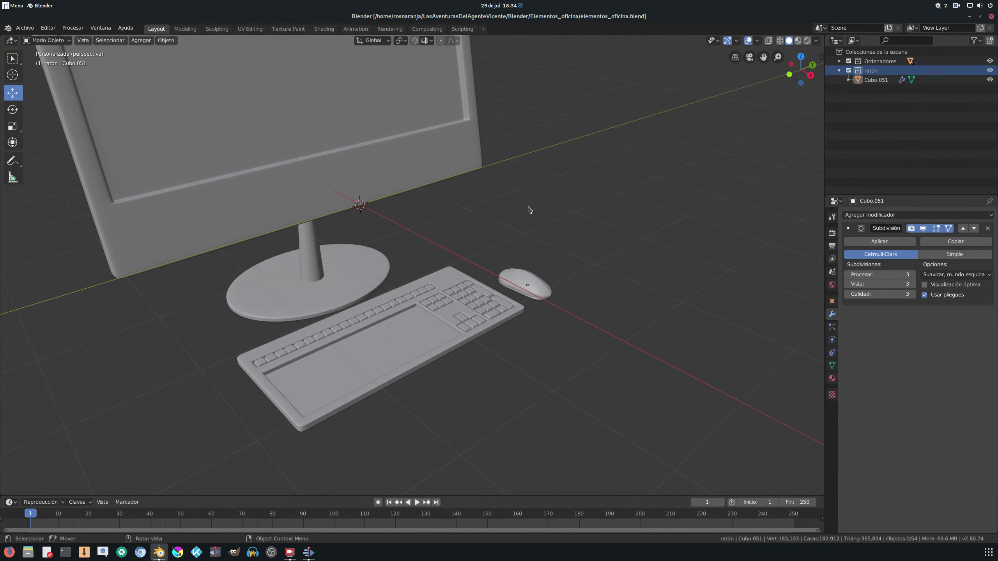
mouse_move(577, 160)
middle_mouse_down("shift")
mouse_move(642, 301)
mouse_move(585, 272)
middle_mouse_up("shift")
scroll(568, 289, "up", 5)
scroll(579, 346, "up", 1)
mouse_move(579, 345)
middle_mouse_down()
mouse_move(520, 338)
mouse_move(530, 372)
middle_mouse_up()
scroll(530, 372, "down", 3)
mouse_move(381, 347)
middle_mouse_down()
mouse_move(423, 356)
mouse_move(483, 322)
mouse_move(504, 269)
mouse_move(495, 292)
middle_mouse_up()
scroll(465, 373, "up", 3)
scroll(488, 292, "up", 2)
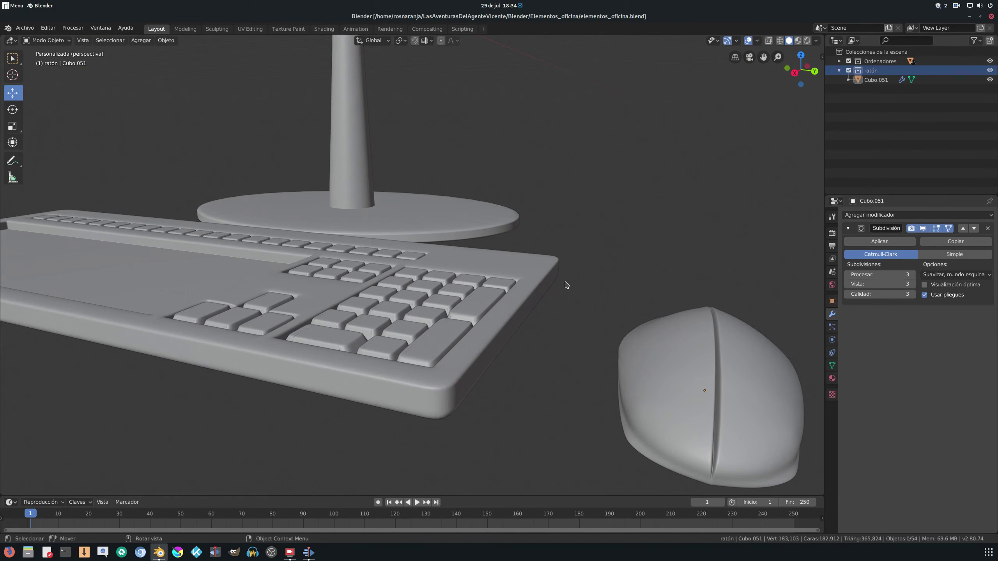
middle_click_drag(566, 283, 439, 290)
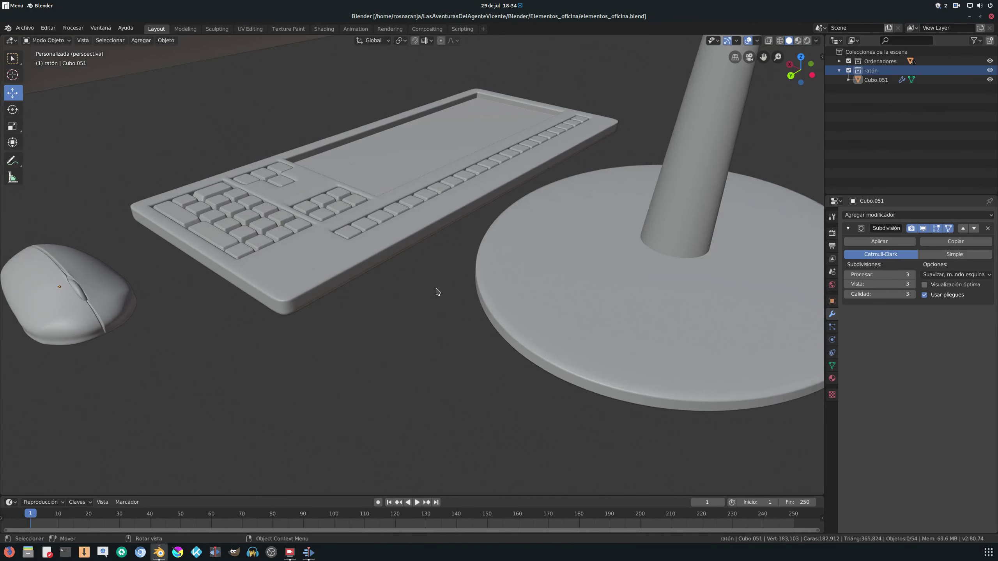
middle_click_drag(345, 251, 426, 232, "shift")
scroll(312, 230, "up", 3)
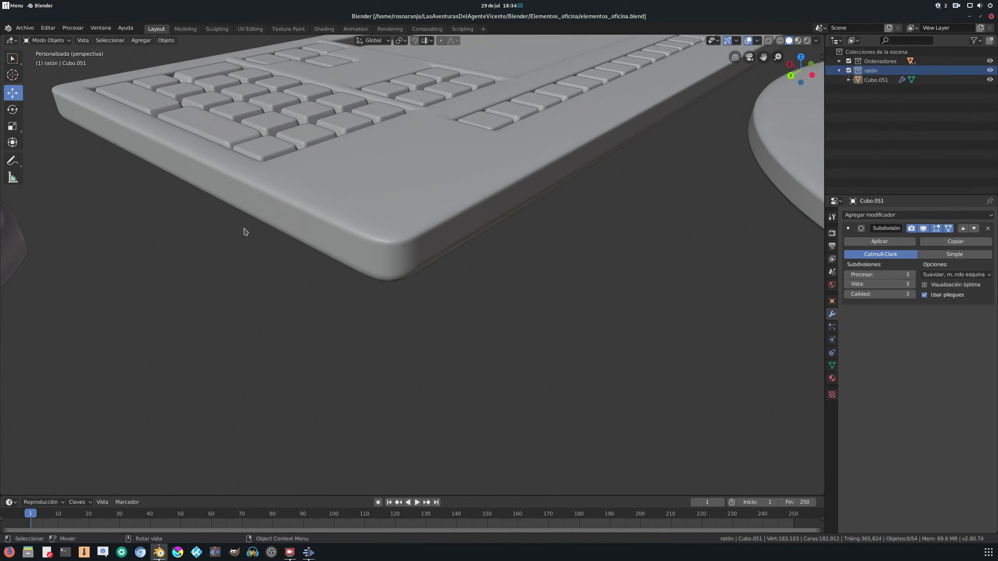
scroll(310, 221, "up", 3)
scroll(310, 220, "down", 5)
middle_click_drag(533, 228, 246, 266)
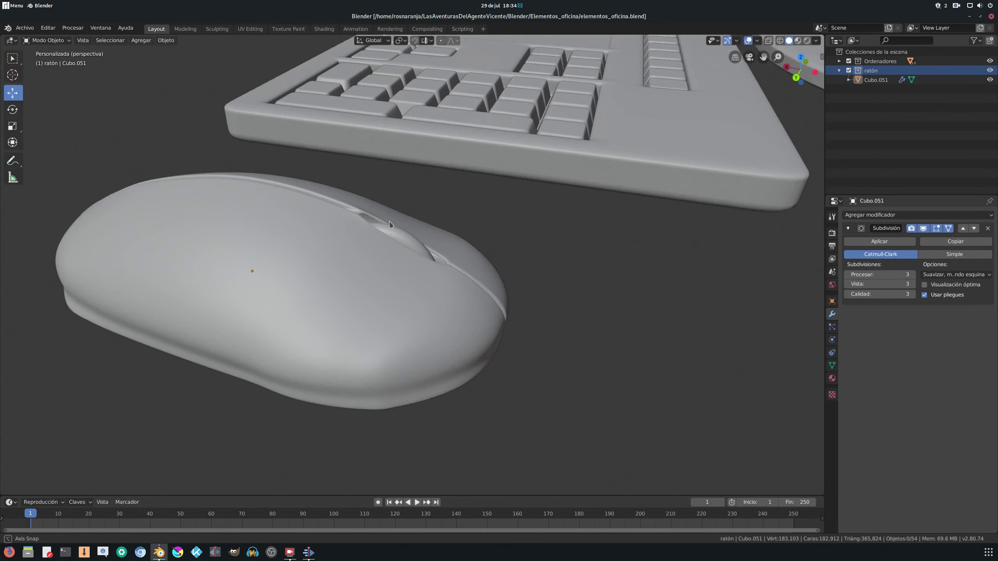
mouse_move(325, 217)
middle_mouse_down()
mouse_move(315, 221)
mouse_move(496, 156)
middle_mouse_up()
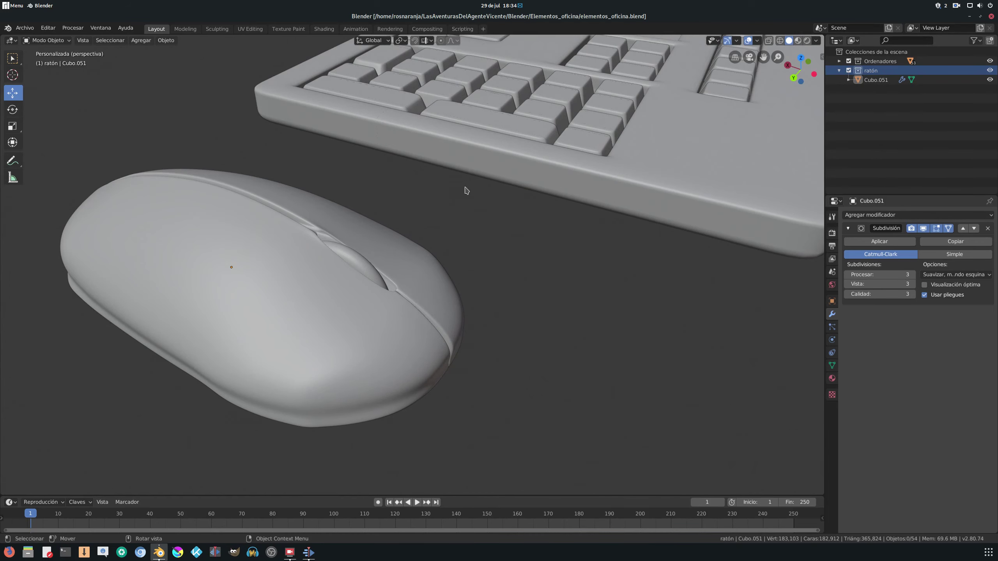
mouse_move(338, 285)
middle_mouse_down()
mouse_move(311, 279)
mouse_move(337, 271)
mouse_move(168, 277)
middle_mouse_up()
scroll(312, 279, "up", 4)
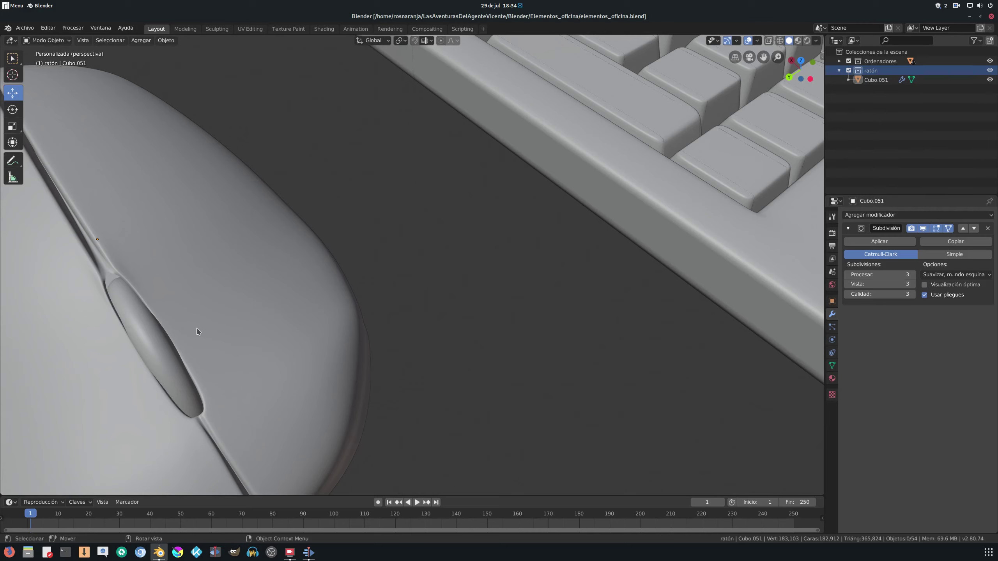
mouse_move(198, 331)
middle_mouse_down()
mouse_move(196, 319)
mouse_move(260, 285)
mouse_move(312, 279)
middle_mouse_up()
mouse_move(394, 245)
middle_mouse_down()
mouse_move(356, 270)
mouse_move(308, 270)
mouse_move(230, 315)
mouse_move(252, 309)
mouse_move(242, 238)
middle_mouse_up()
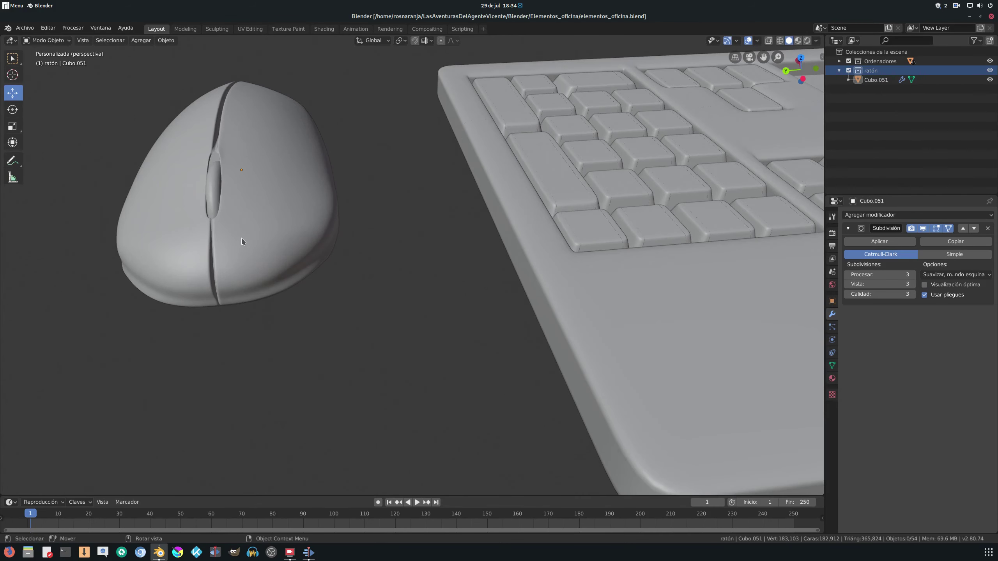
left_click(141, 40)
mouse_move(345, 74)
middle_mouse_down()
mouse_move(502, 110)
mouse_move(519, 98)
mouse_move(495, 125)
middle_mouse_up()
scroll(398, 88, "down", 5)
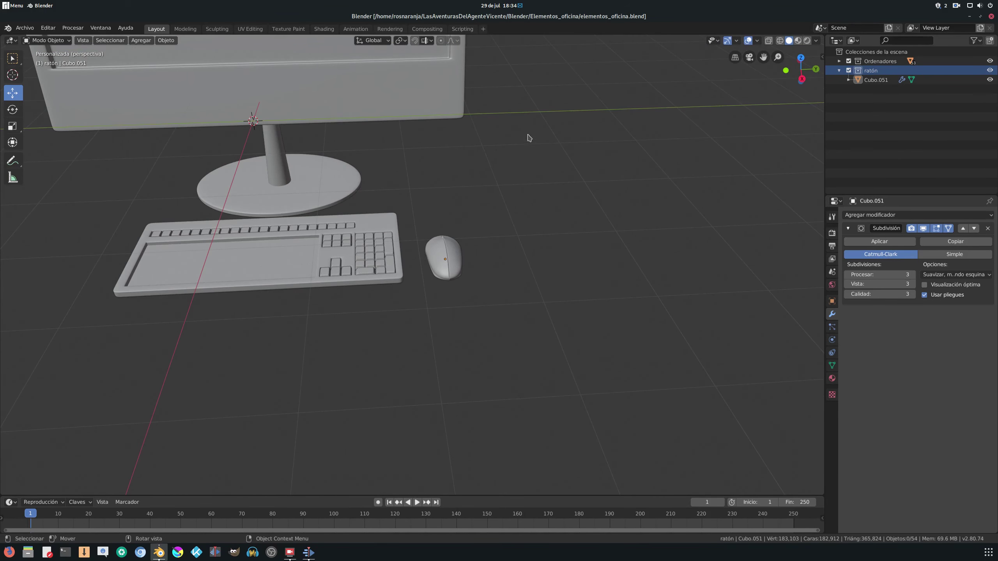
scroll(556, 123, "up", 3)
middle_click_drag(535, 178, 466, 334)
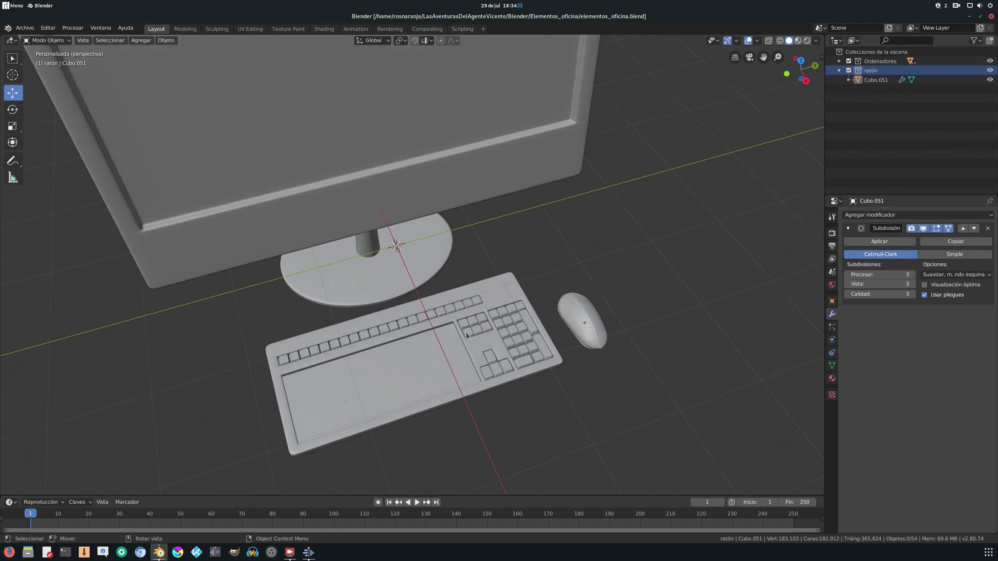
scroll(465, 332, "up", 2)
scroll(417, 341, "up", 2)
scroll(444, 251, "up", 2)
scroll(471, 166, "up", 2)
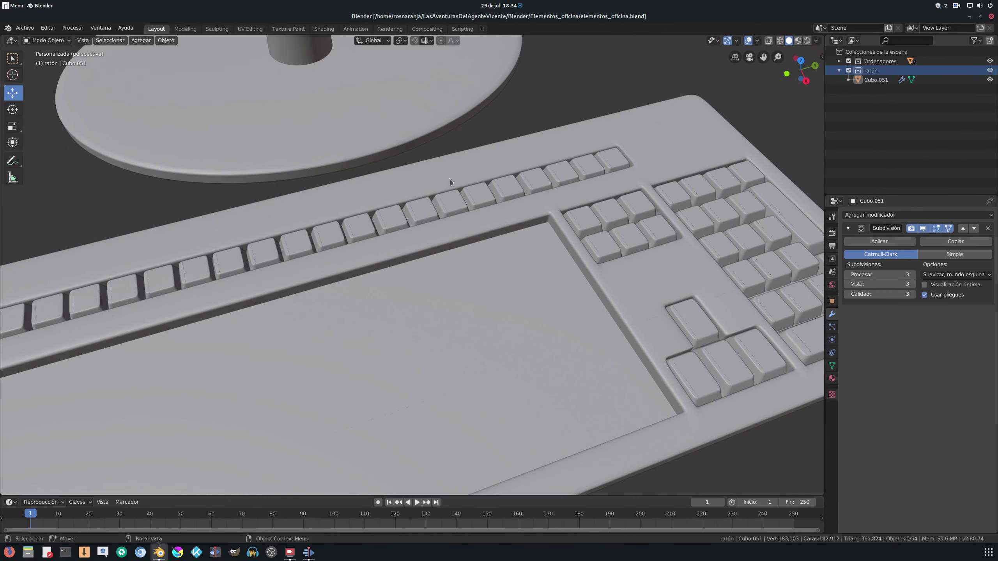
scroll(246, 296, "down", 5)
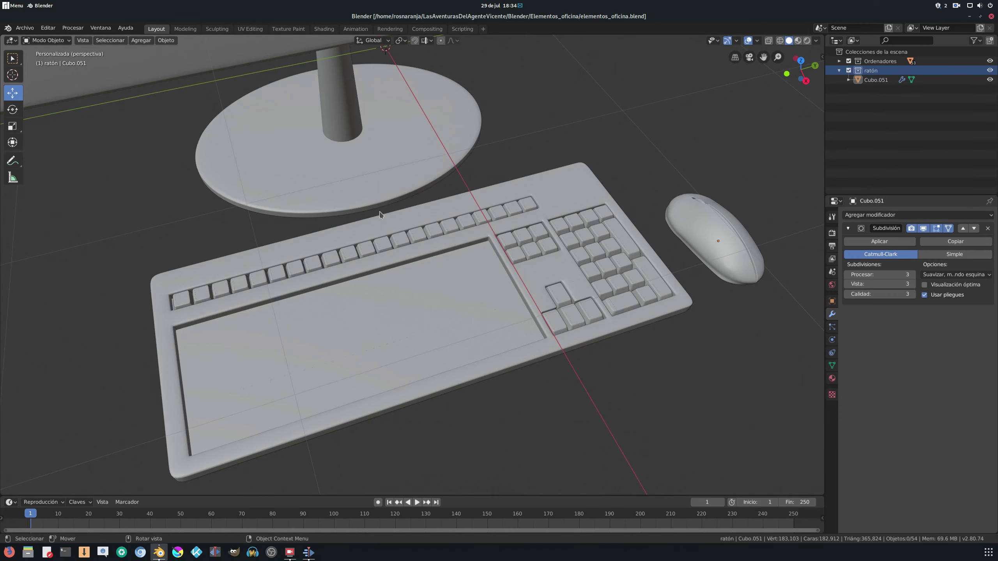
scroll(385, 212, "down", 3)
scroll(385, 185, "down", 3)
middle_click_drag(415, 175, 454, 140)
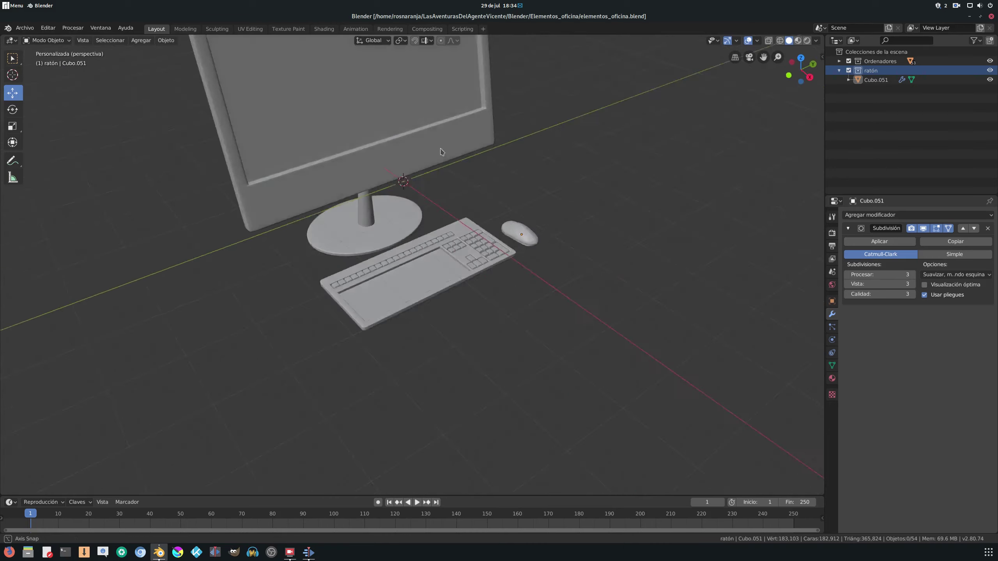
scroll(421, 191, "up", 5)
mouse_move(414, 189)
middle_mouse_down()
mouse_move(441, 167)
mouse_move(407, 200)
middle_mouse_up()
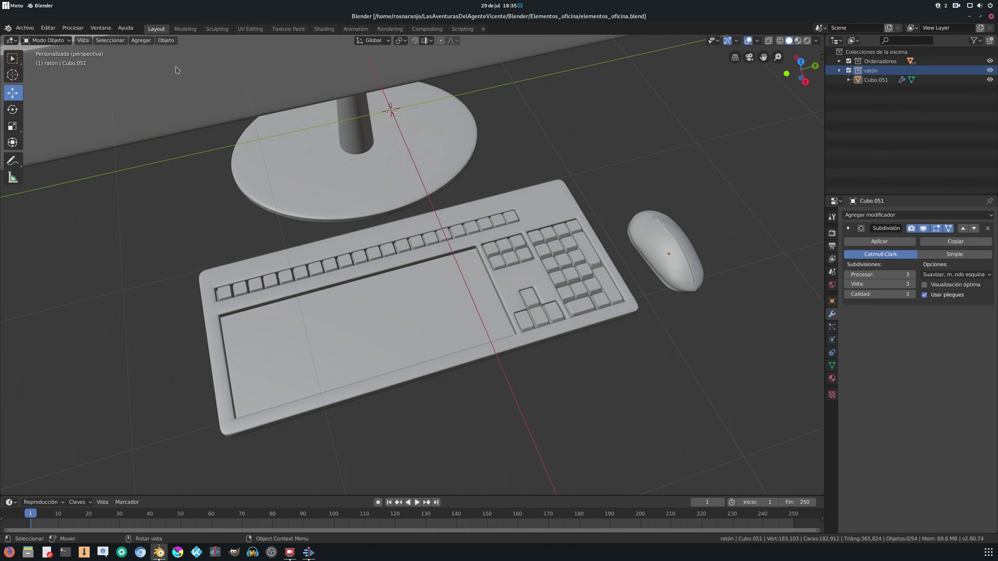
left_click(149, 42)
mouse_move(391, 85)
middle_mouse_down()
mouse_move(283, 60)
mouse_move(282, 47)
middle_mouse_up()
middle_click_drag(372, 45, 372, 57)
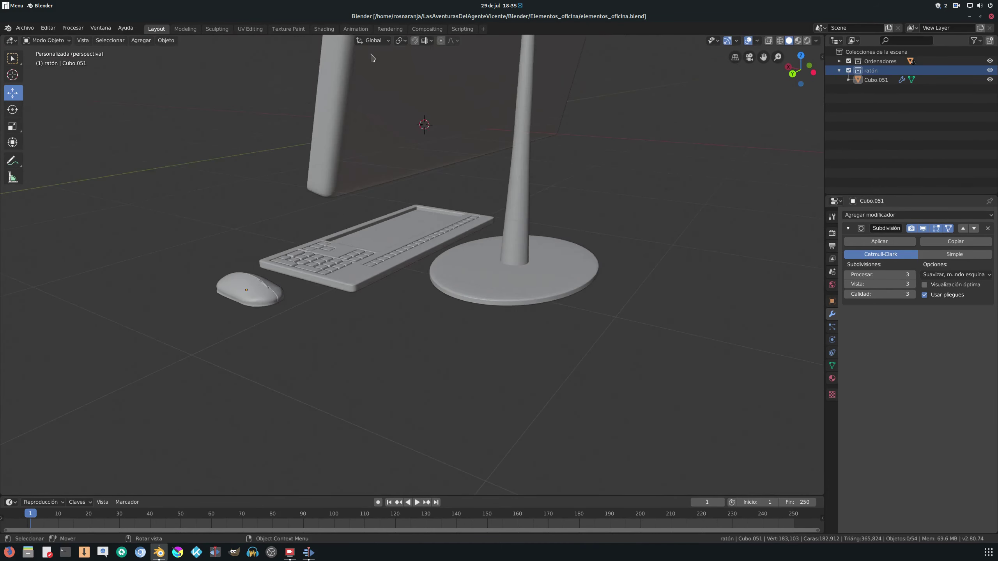
scroll(484, 55, "down", 3)
scroll(491, 102, "down", 1)
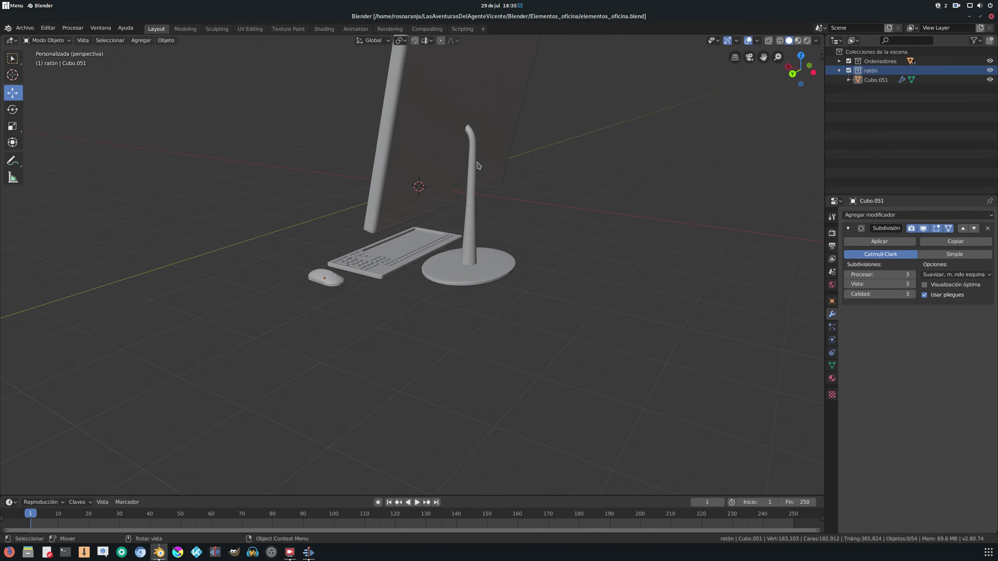
middle_click_drag(459, 198, 528, 173)
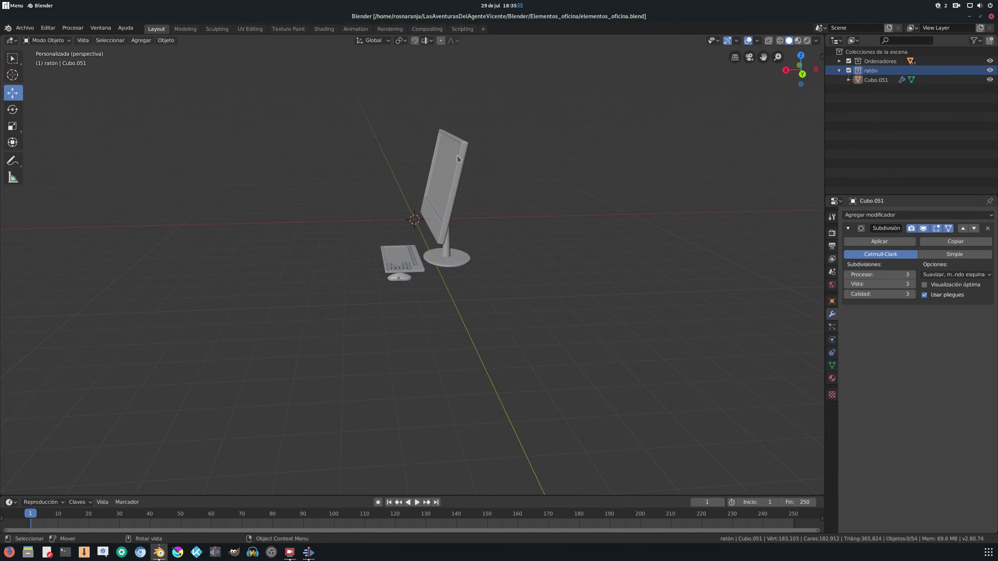
scroll(472, 163, "up", 3)
scroll(495, 169, "up", 3)
middle_click_drag(494, 169, 461, 204)
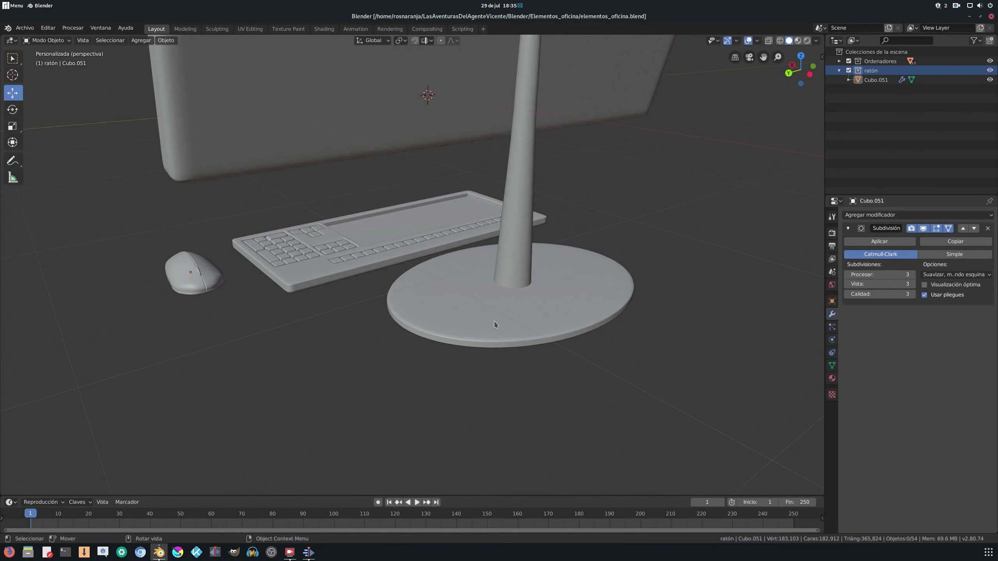
mouse_move(499, 315)
middle_mouse_down()
mouse_move(523, 258)
mouse_move(572, 252)
middle_mouse_up()
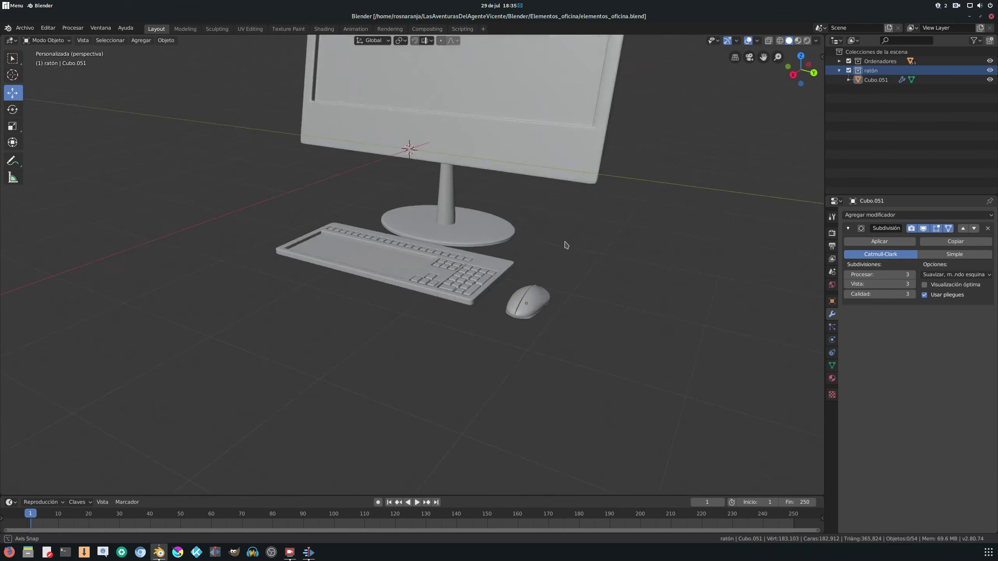
scroll(571, 253, "up", 4)
mouse_move(571, 252)
middle_mouse_down()
mouse_move(398, 251)
mouse_move(185, 316)
middle_mouse_up()
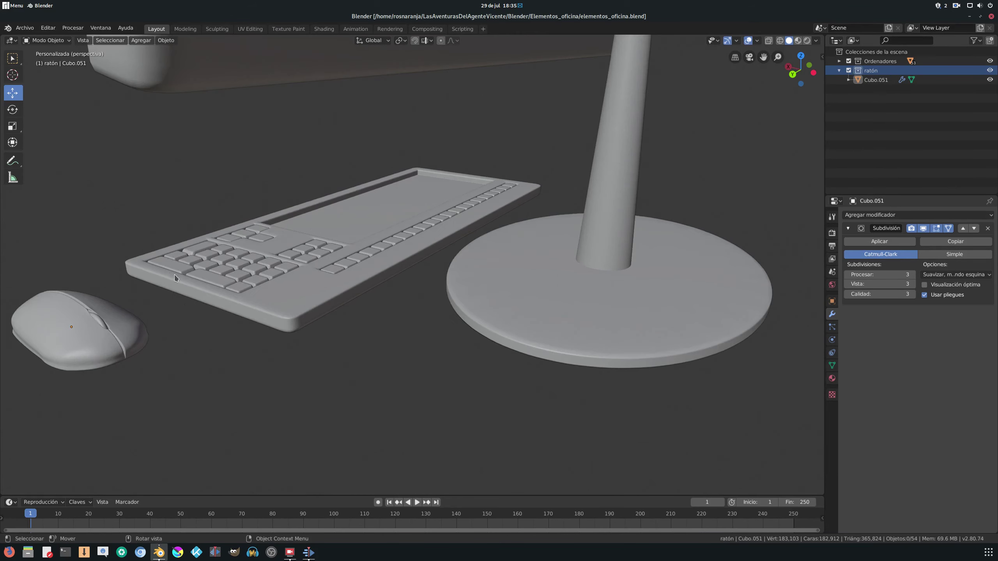
mouse_move(174, 274)
middle_mouse_down()
mouse_move(343, 270)
mouse_move(338, 243)
mouse_move(366, 208)
middle_mouse_up()
scroll(343, 270, "down", 3)
scroll(366, 208, "down", 3)
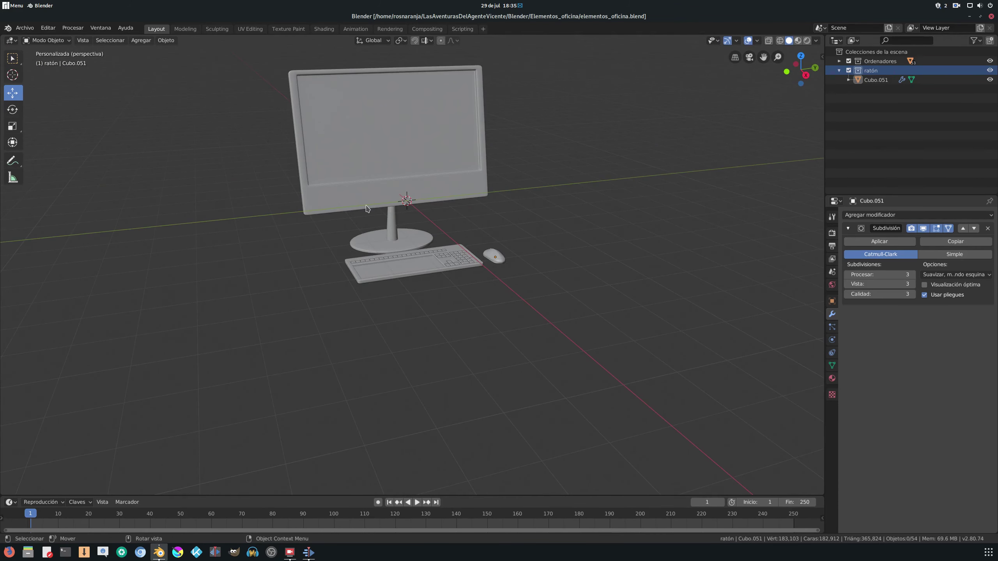
scroll(367, 208, "up", 3)
scroll(366, 208, "up", 4)
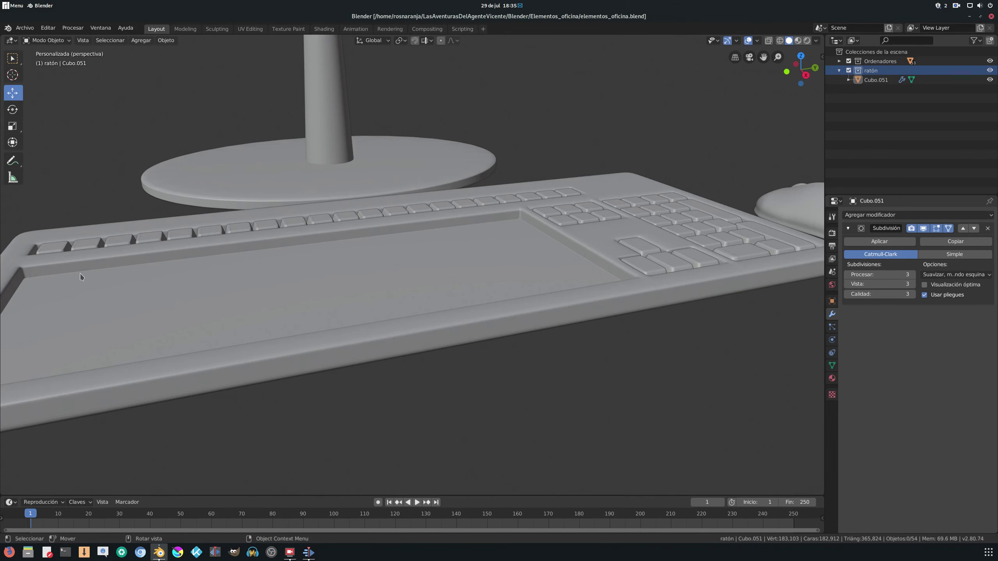
scroll(280, 262, "down", 6)
mouse_move(281, 262)
middle_mouse_down()
mouse_move(287, 276)
mouse_move(260, 286)
middle_mouse_up()
scroll(384, 208, "down", 4)
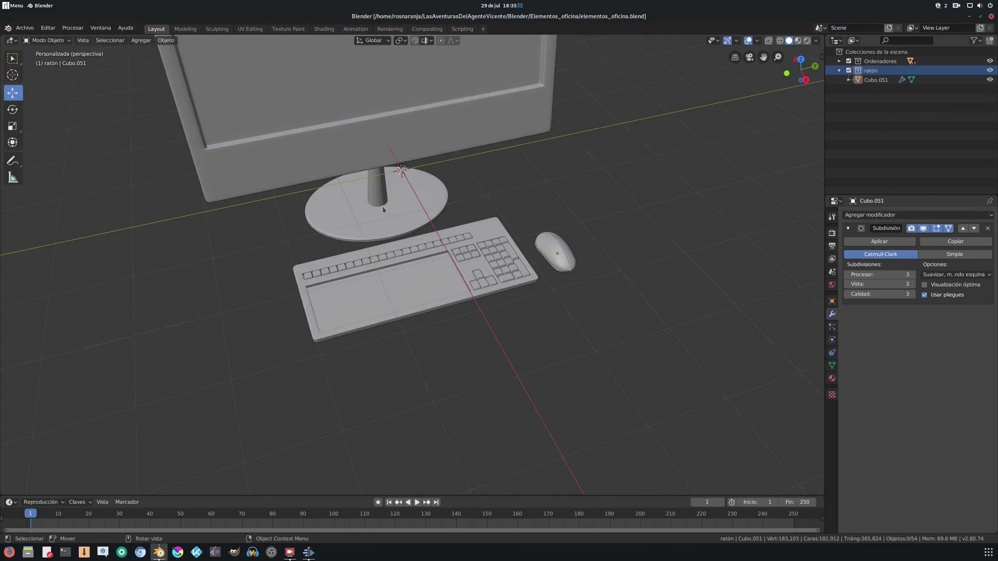
scroll(383, 208, "down", 2)
scroll(359, 183, "up", 3)
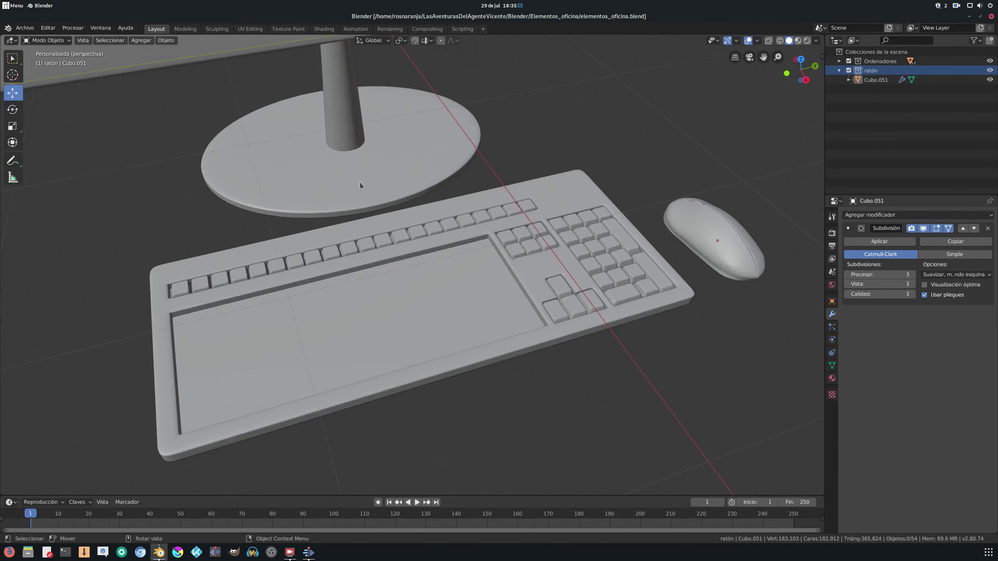
scroll(360, 181, "up", 2)
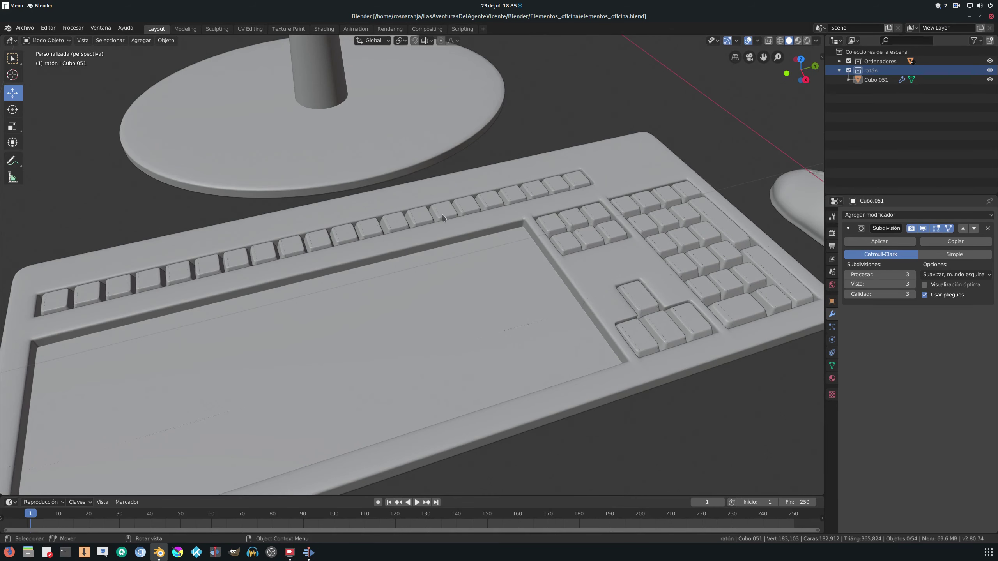
scroll(443, 217, "down", 3)
scroll(426, 202, "down", 3)
middle_click_drag(425, 201, 439, 166)
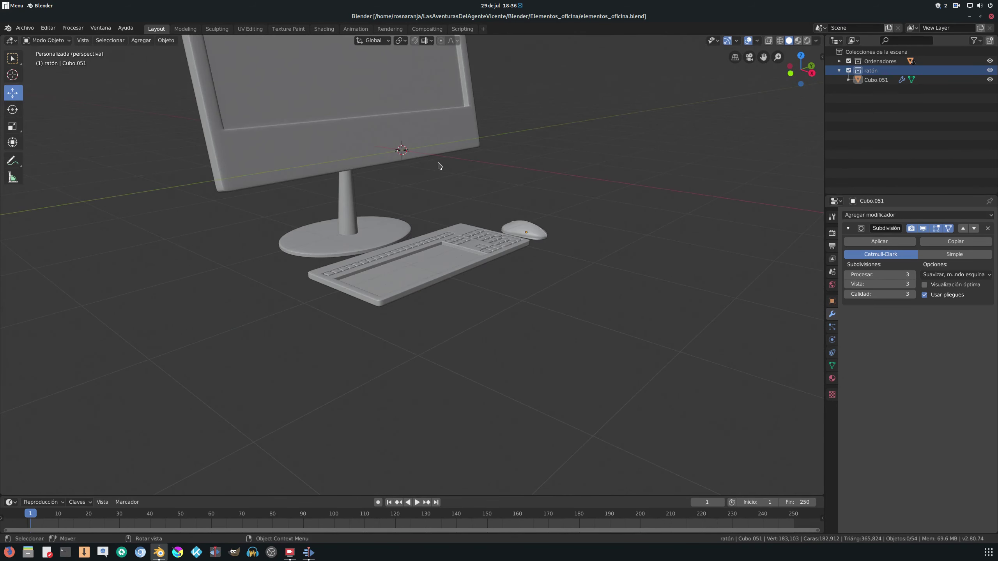
scroll(439, 166, "down", 3)
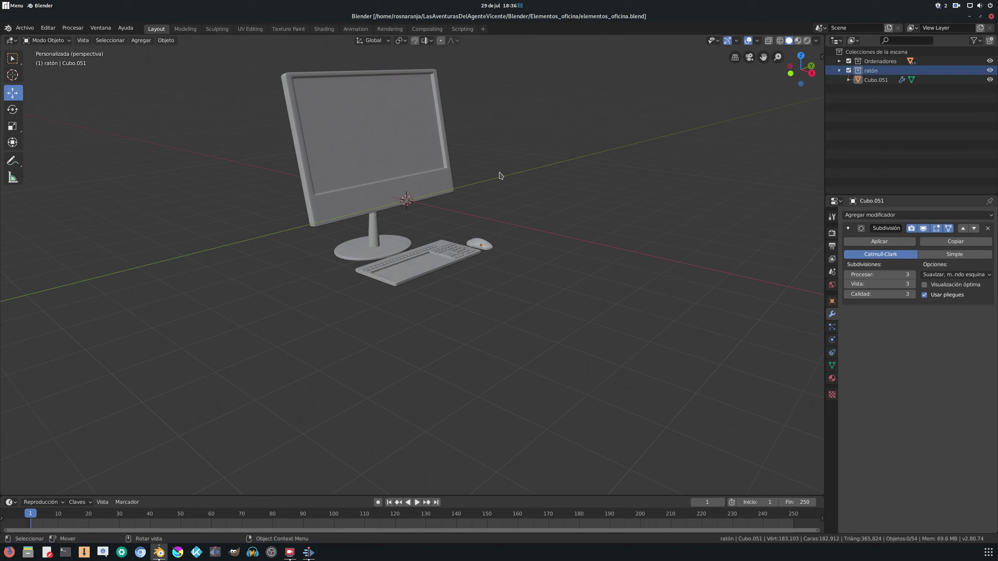
scroll(487, 187, "up", 5)
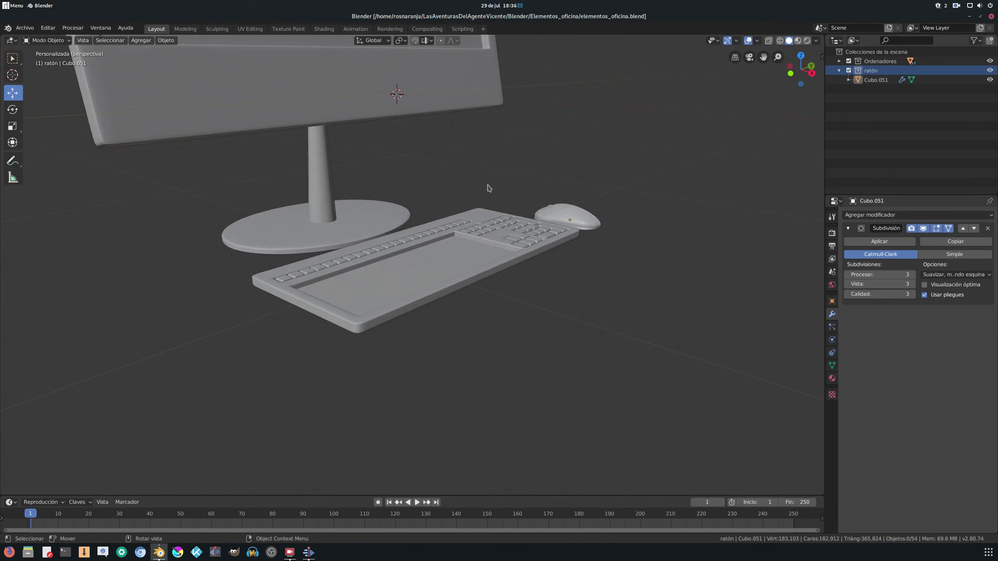
scroll(489, 188, "down", 5)
middle_click_drag(525, 179, 564, 319)
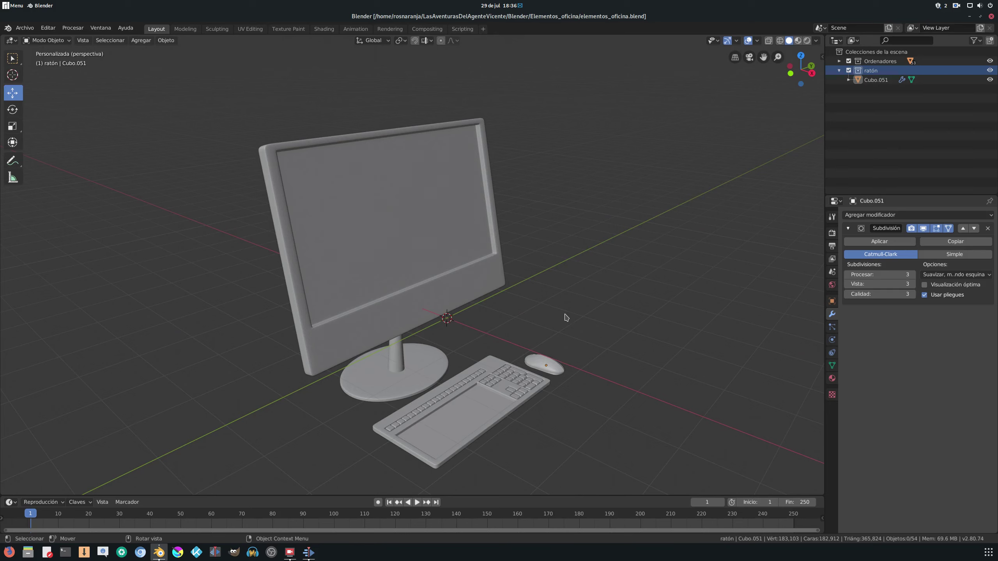
scroll(557, 291, "up", 5)
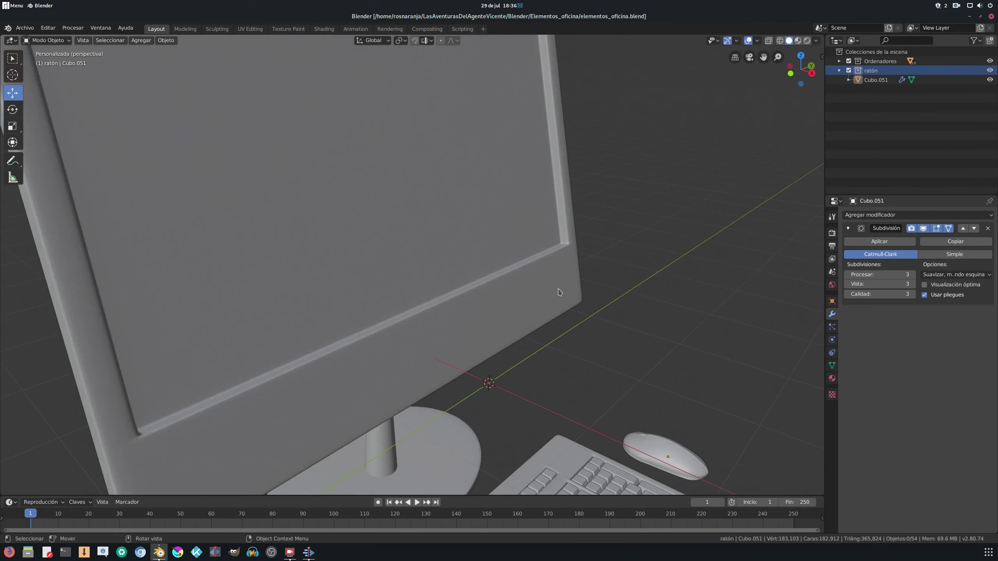
scroll(558, 291, "down", 5)
scroll(560, 277, "down", 1)
middle_click_drag(560, 275, 485, 286)
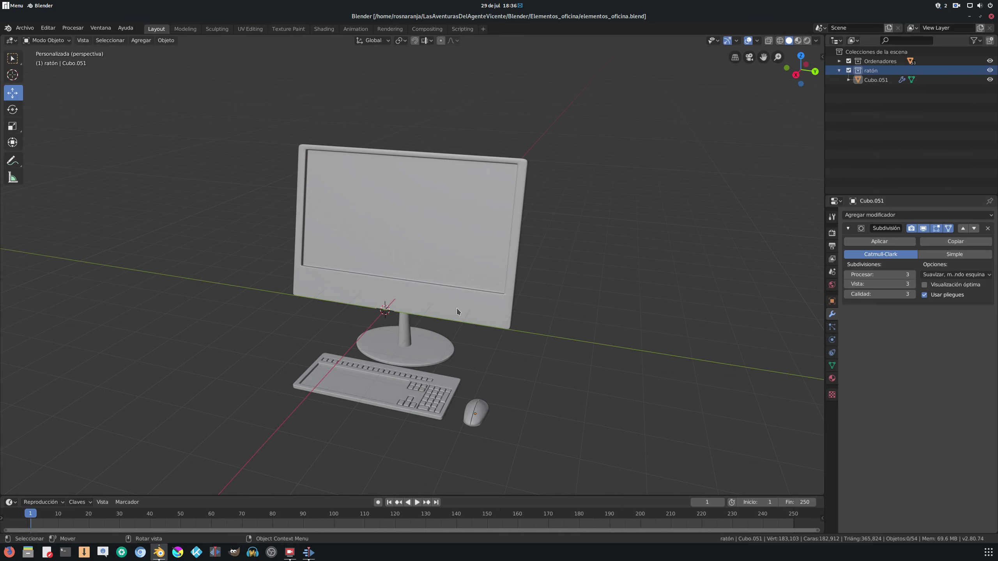
mouse_move(457, 311)
middle_mouse_down()
mouse_move(553, 313)
mouse_move(522, 341)
mouse_move(527, 369)
middle_mouse_up()
scroll(531, 310, "up", 4)
scroll(550, 364, "down", 5)
scroll(526, 370, "up", 2)
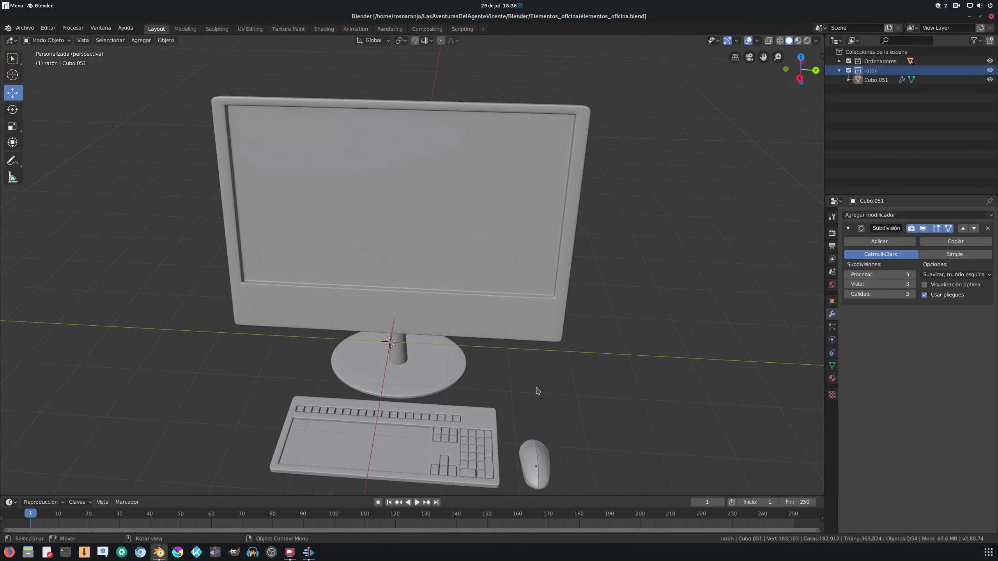
mouse_move(537, 390)
middle_mouse_down()
mouse_move(610, 293)
mouse_move(541, 292)
middle_mouse_up()
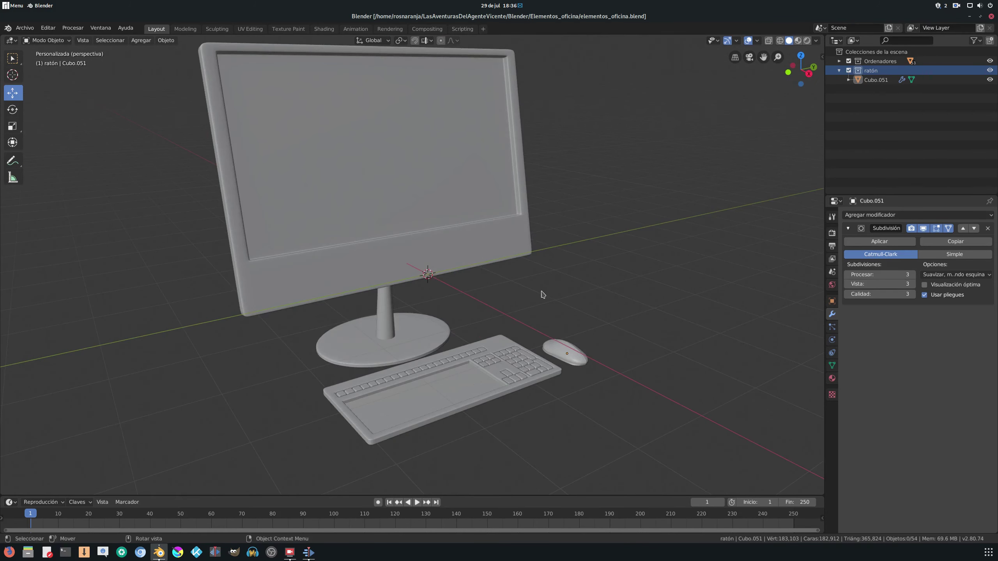
scroll(542, 305, "up", 1)
scroll(541, 305, "up", 2)
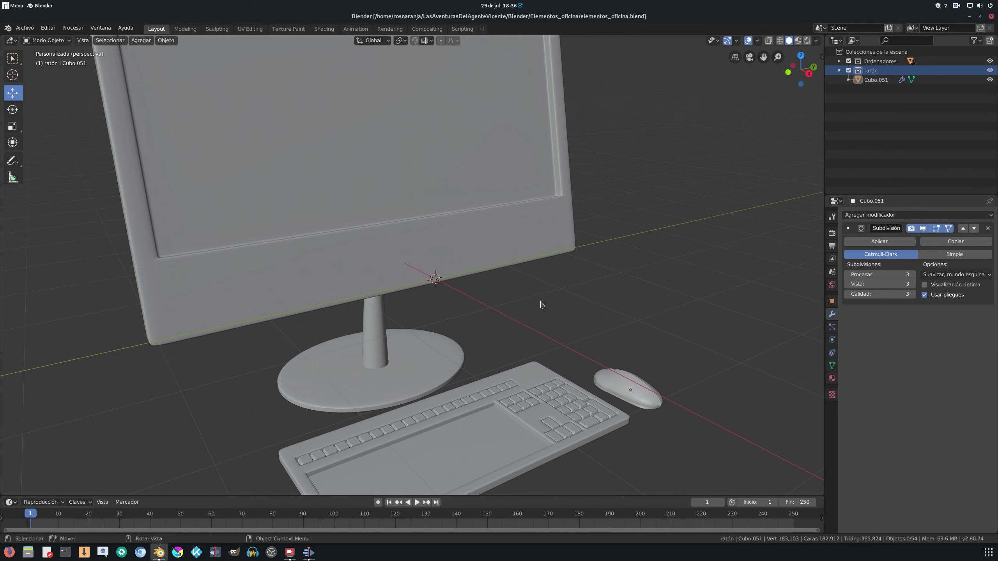